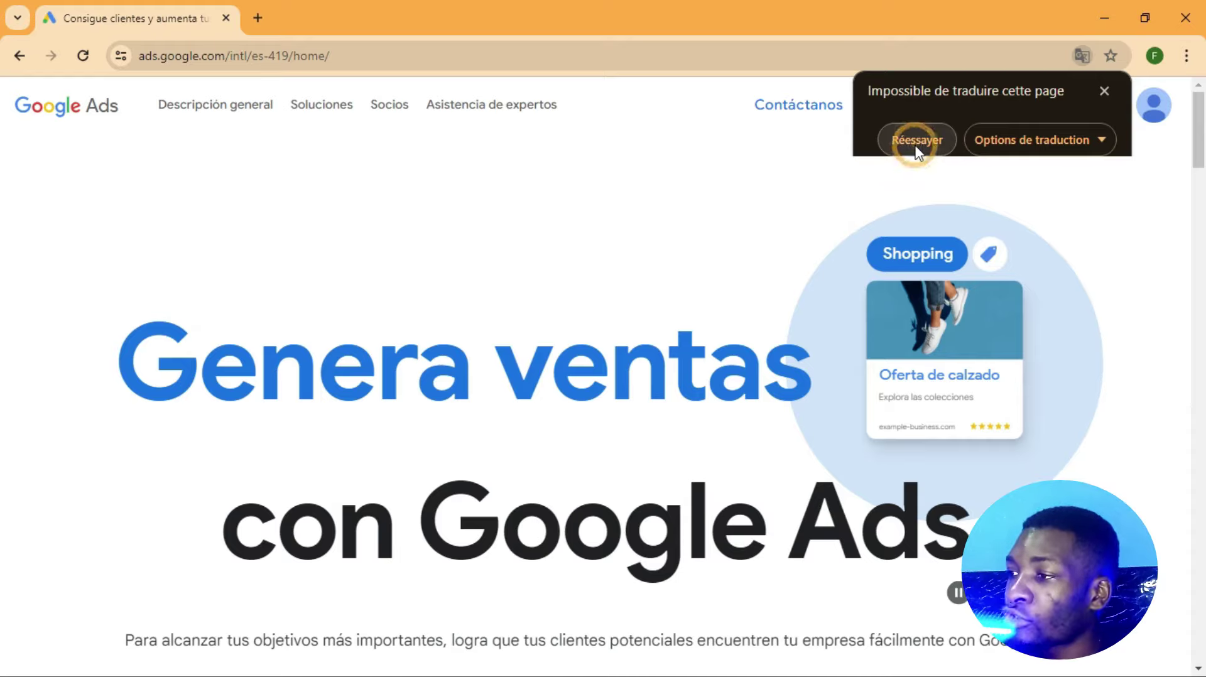
# - Translate the Google Ads home page into French and close the translation prompt
pyautogui.click(917, 142)
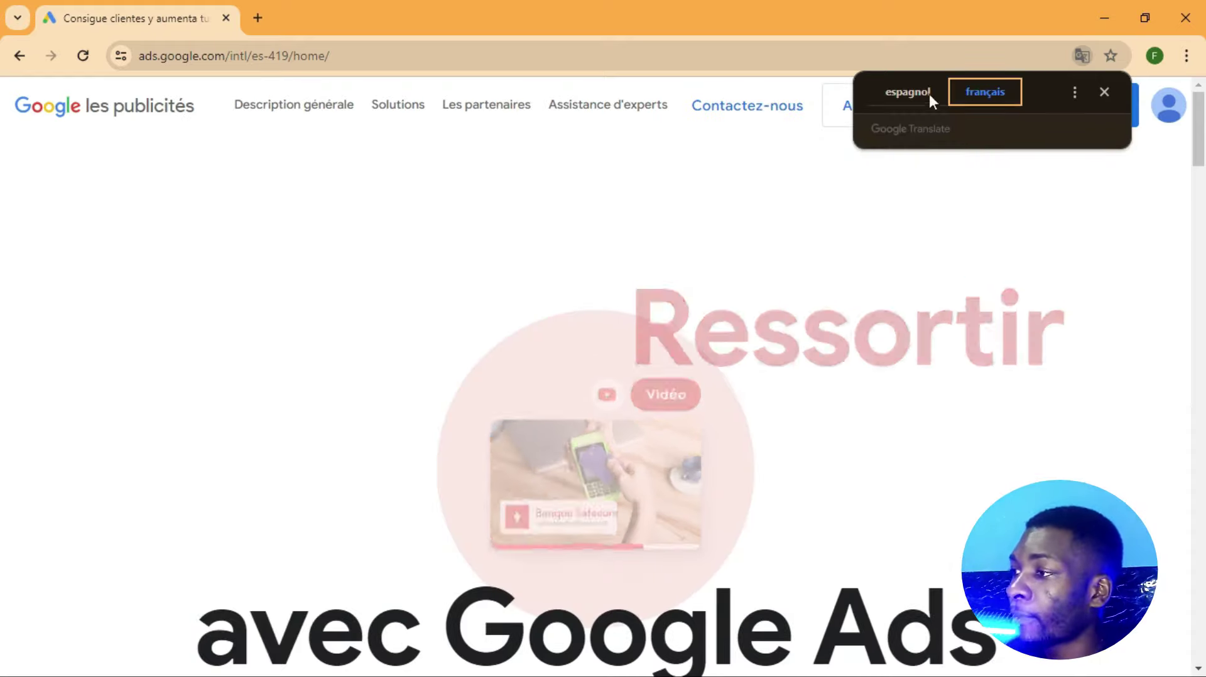
pyautogui.click(1103, 92)
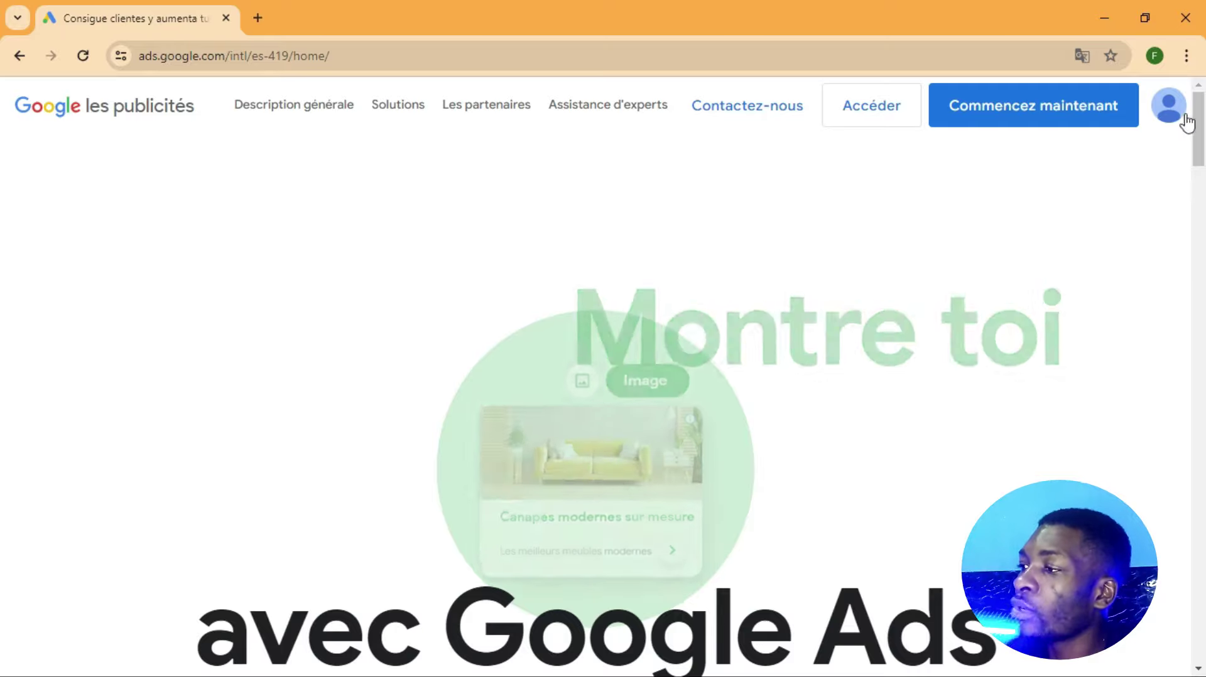
pyautogui.moveTo(1197, 133); pyautogui.dragTo(1196, 44)
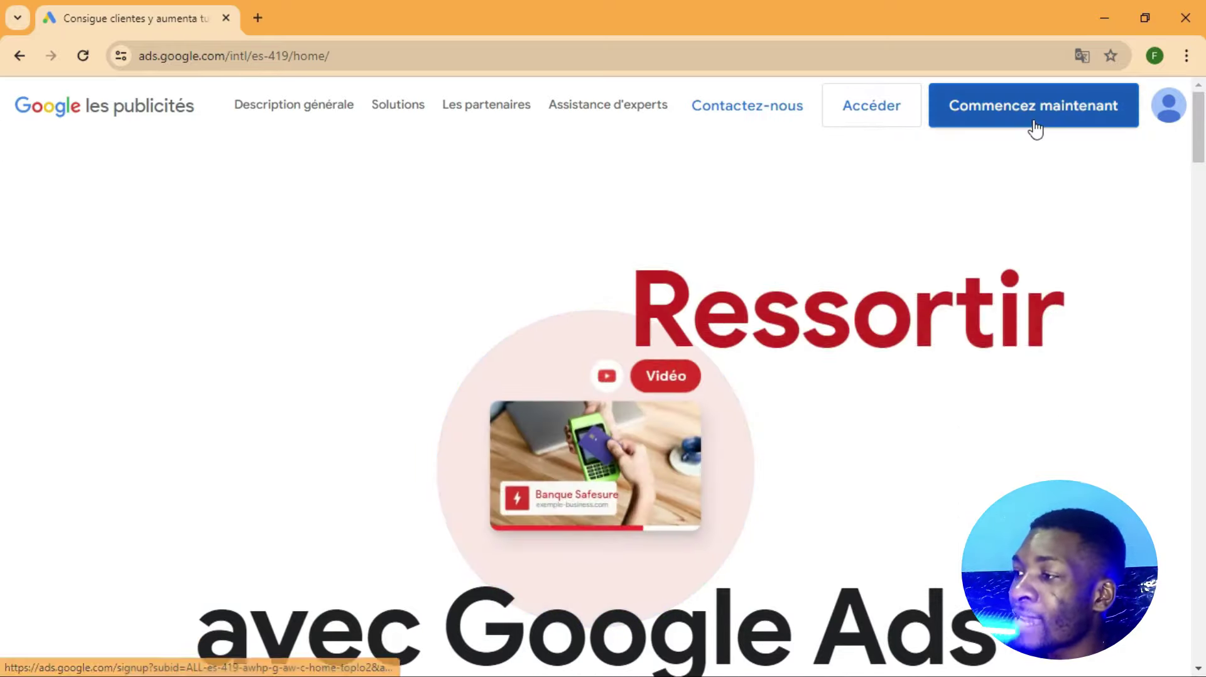
# - Look through the home page and start the Google Ads sign-up with "Commencez maintenant"
pyautogui.moveTo(1201, 149); pyautogui.dragTo(1201, 211)
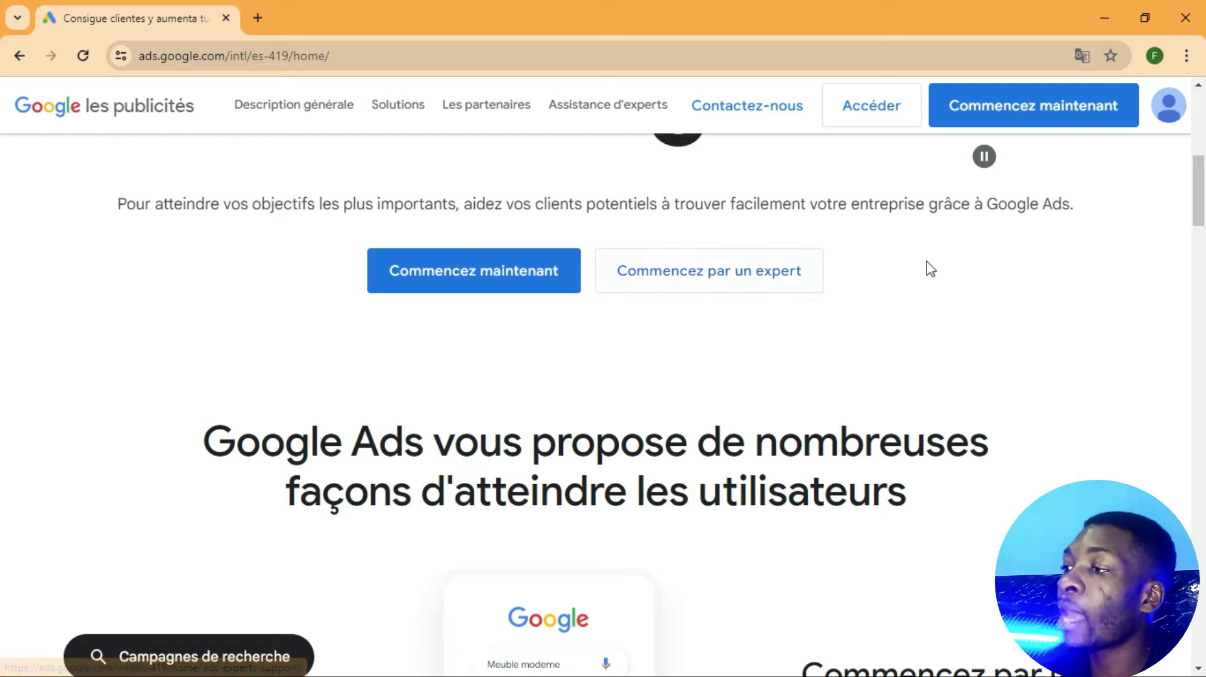
pyautogui.moveTo(1199, 196); pyautogui.dragTo(1200, 265)
pyautogui.scroll(-5, 1200, 270)
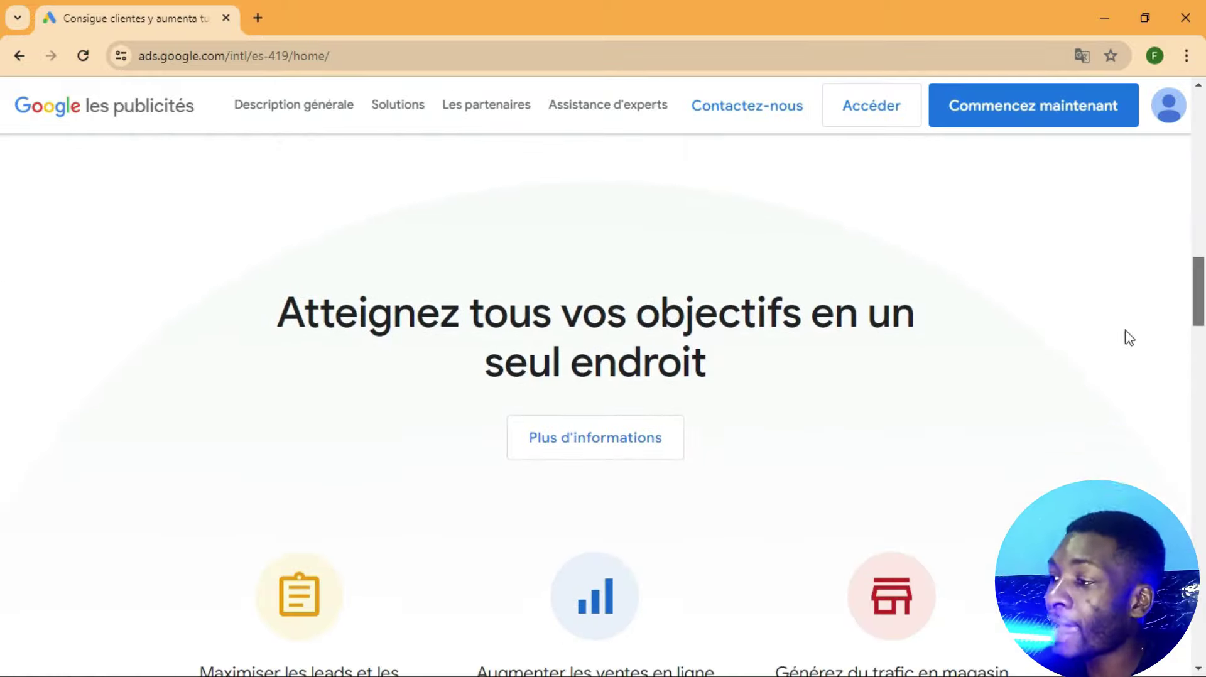
pyautogui.moveTo(1200, 277); pyautogui.dragTo(1189, 116)
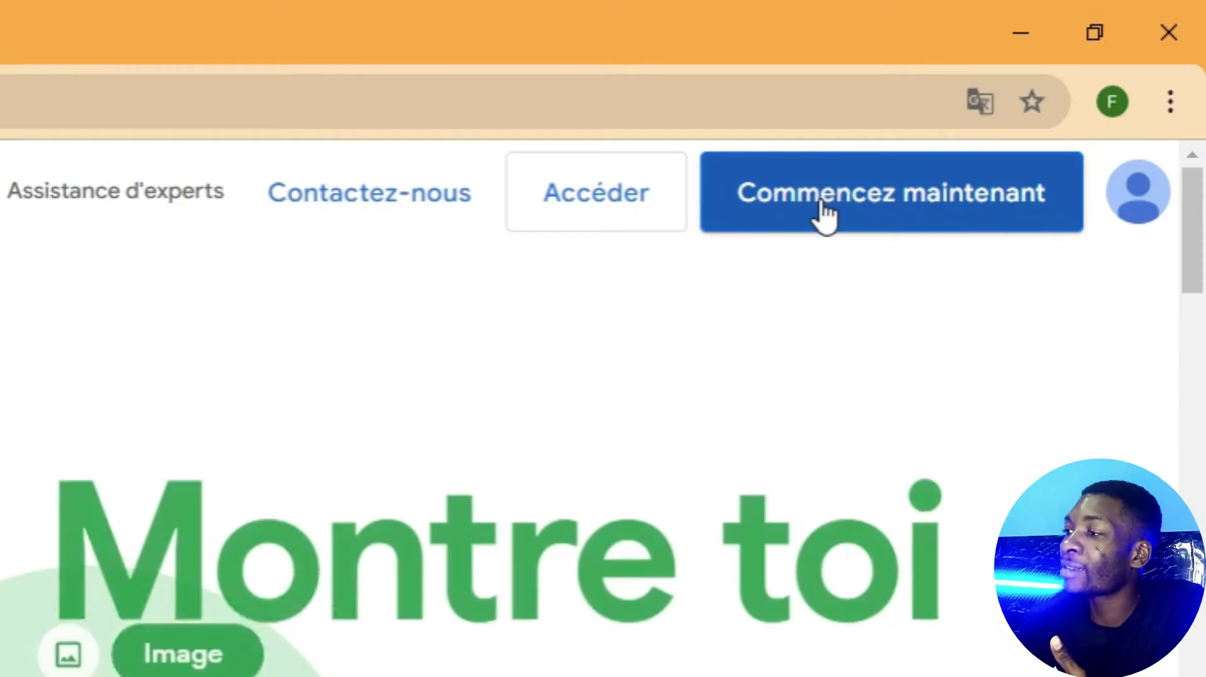
pyautogui.click(821, 199)
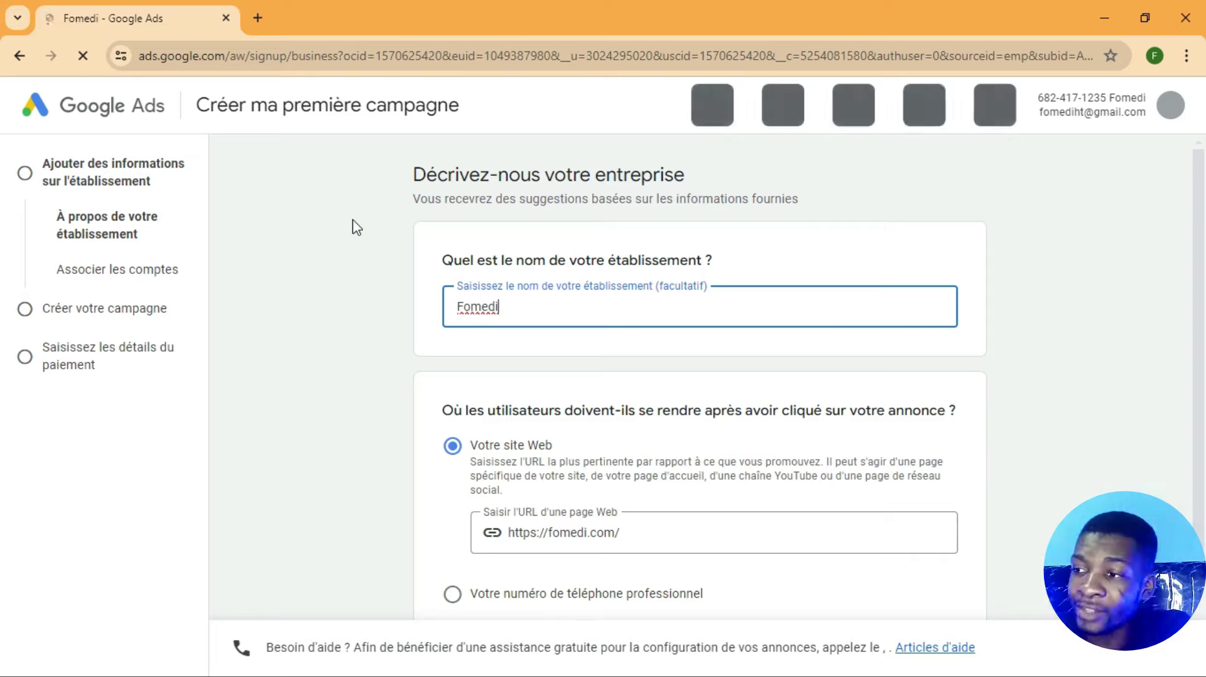
# - Send ad visitors to the business phone number, set its country to the Dominican Republic, enter the number, and continue
pyautogui.click(356, 227)
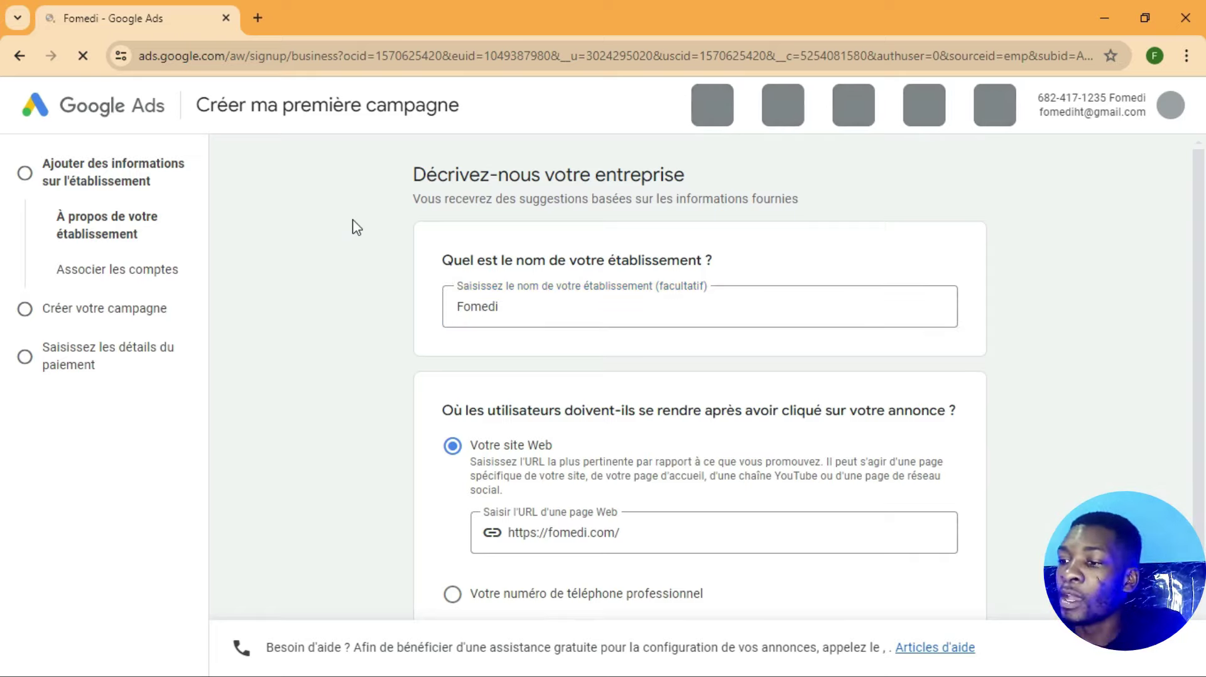
pyautogui.click(509, 311)
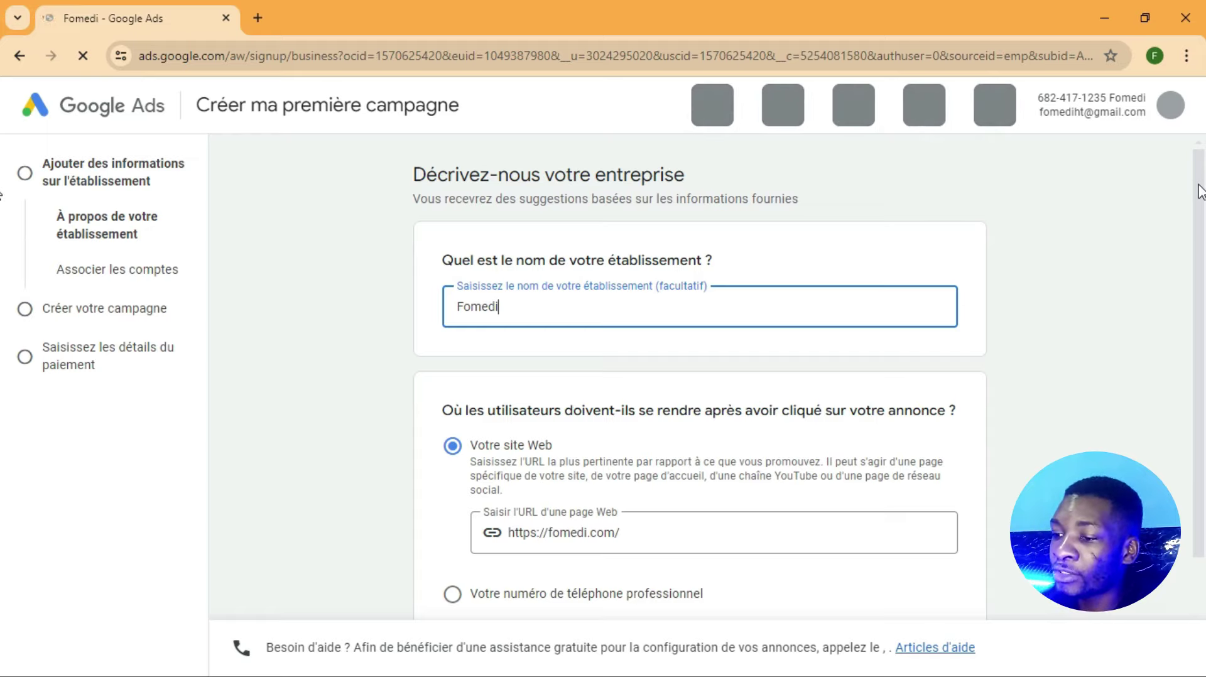
pyautogui.moveTo(1200, 192); pyautogui.dragTo(1202, 319)
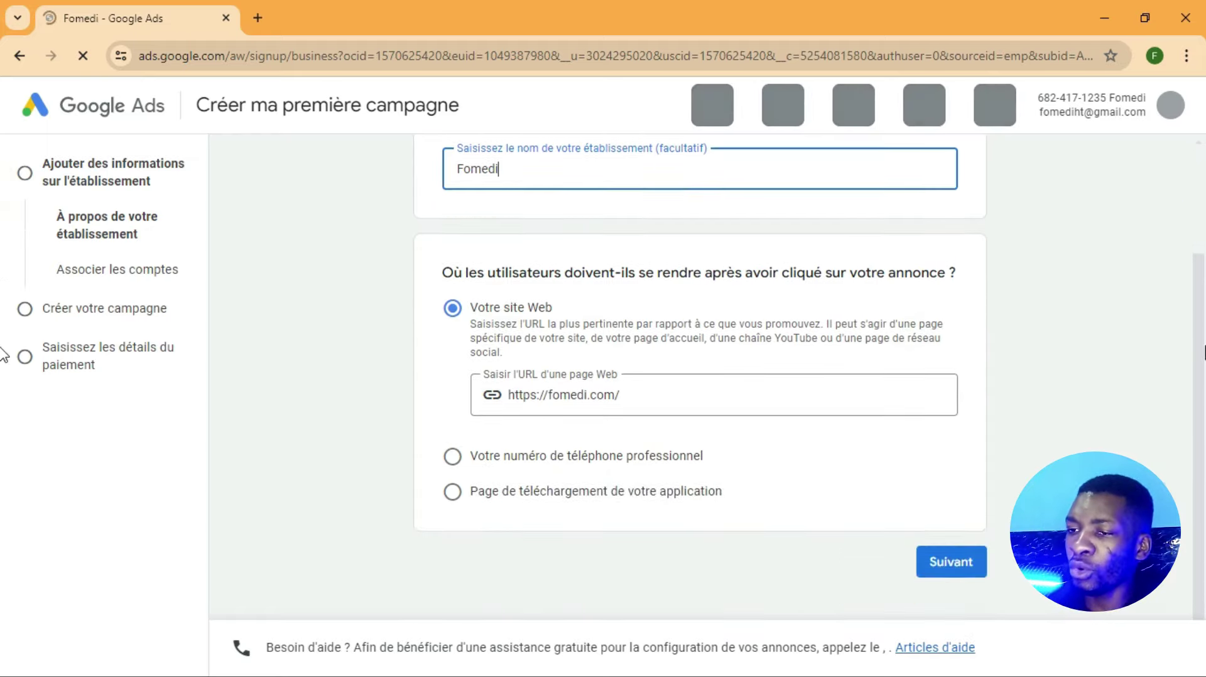
pyautogui.click(452, 463)
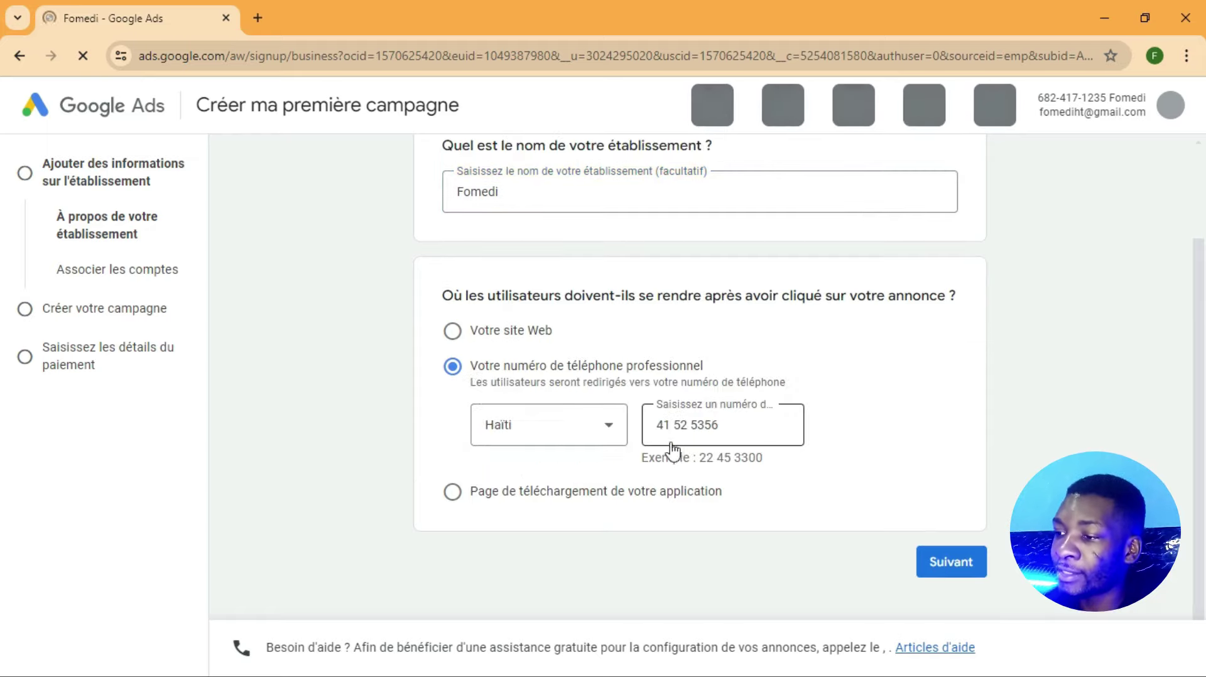
pyautogui.click(578, 427)
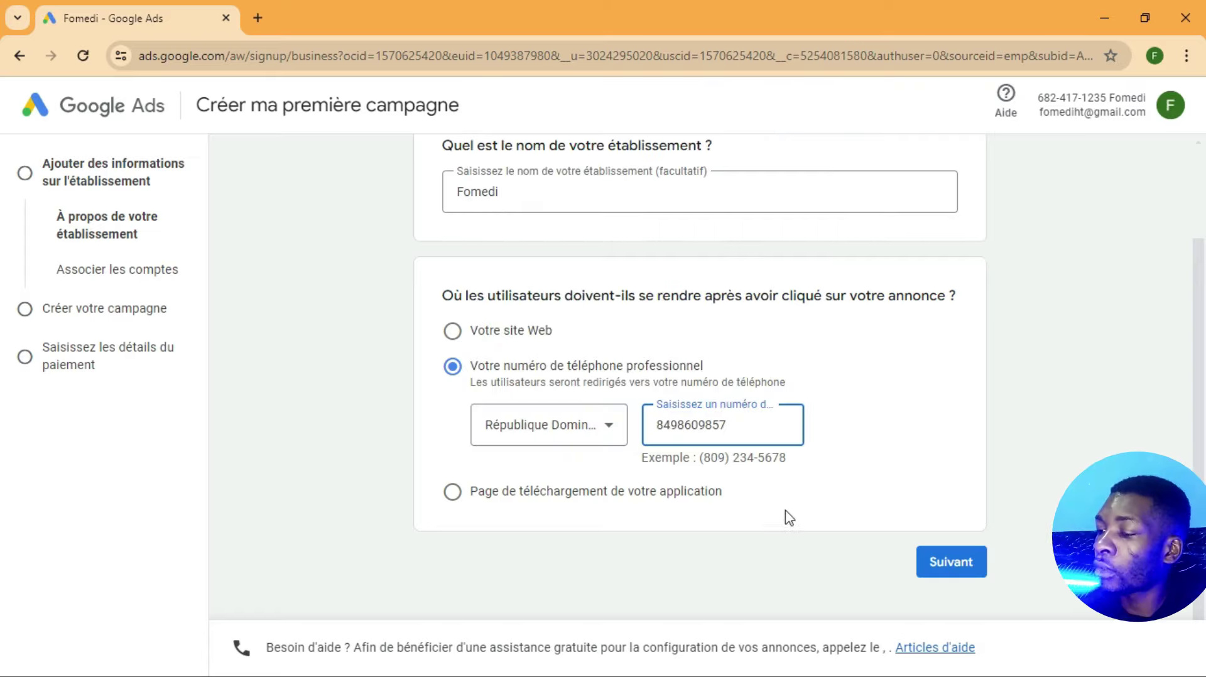
pyautogui.click(945, 565)
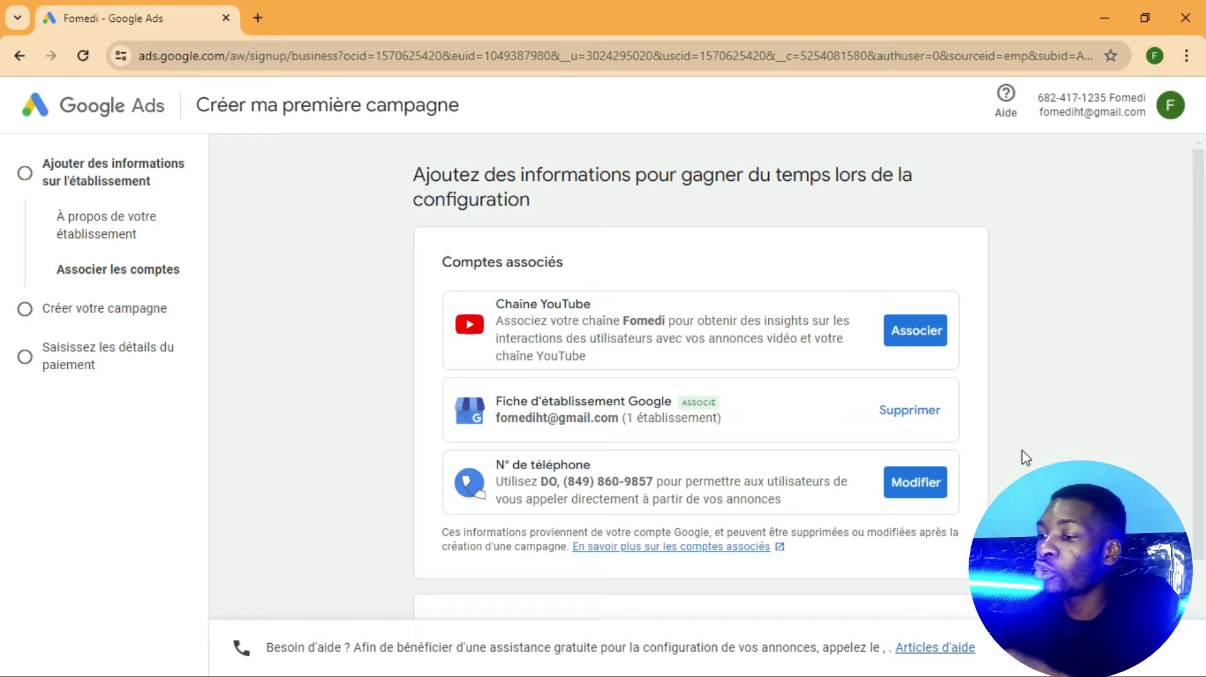
# - Open the YouTube channel association form, close it without linking, and continue past the associated accounts
pyautogui.click(926, 341)
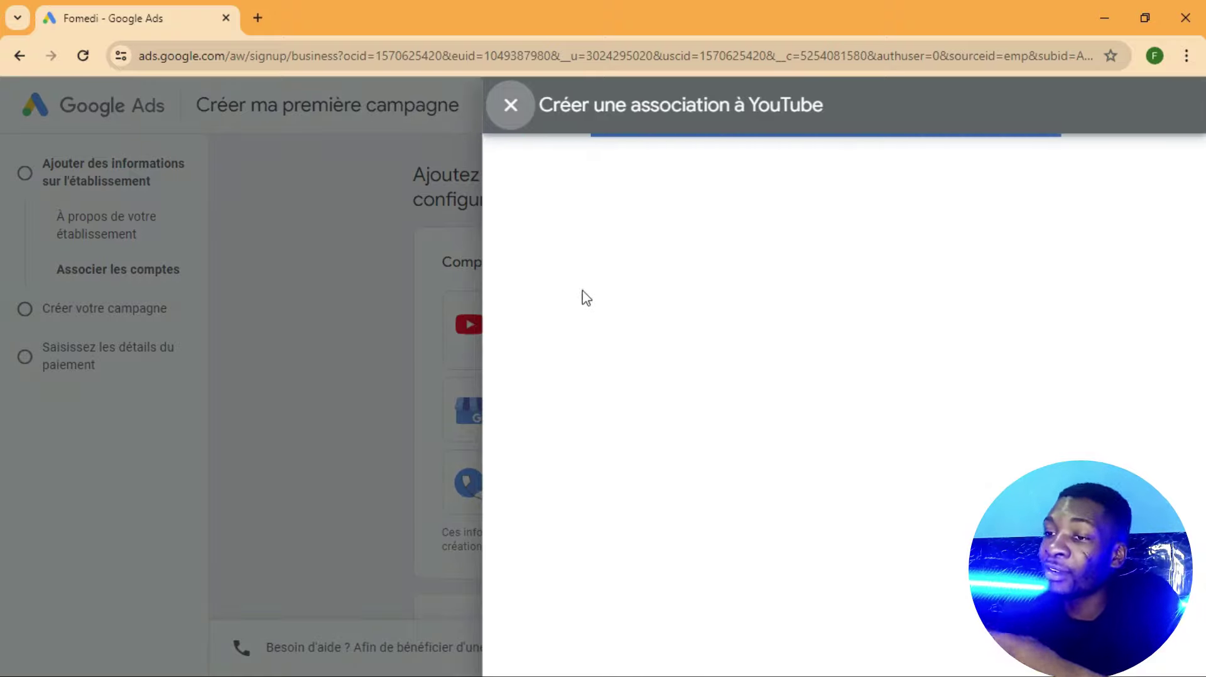
pyautogui.click(510, 106)
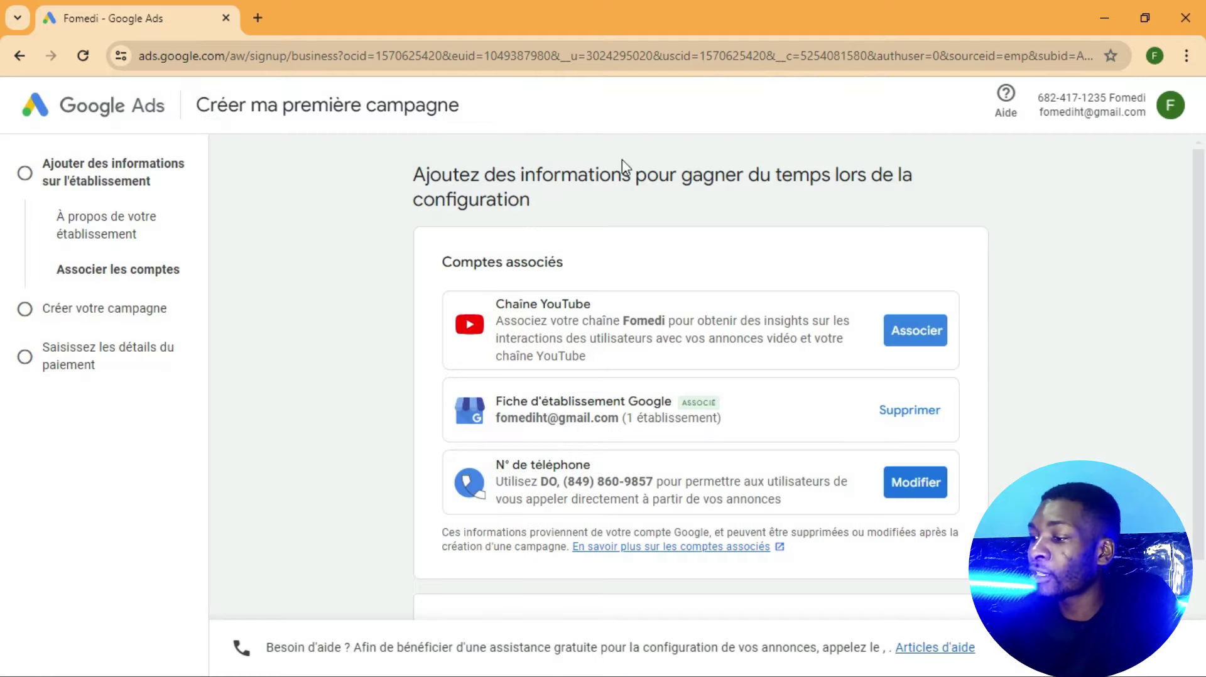
pyautogui.scroll(-3, 935, 574)
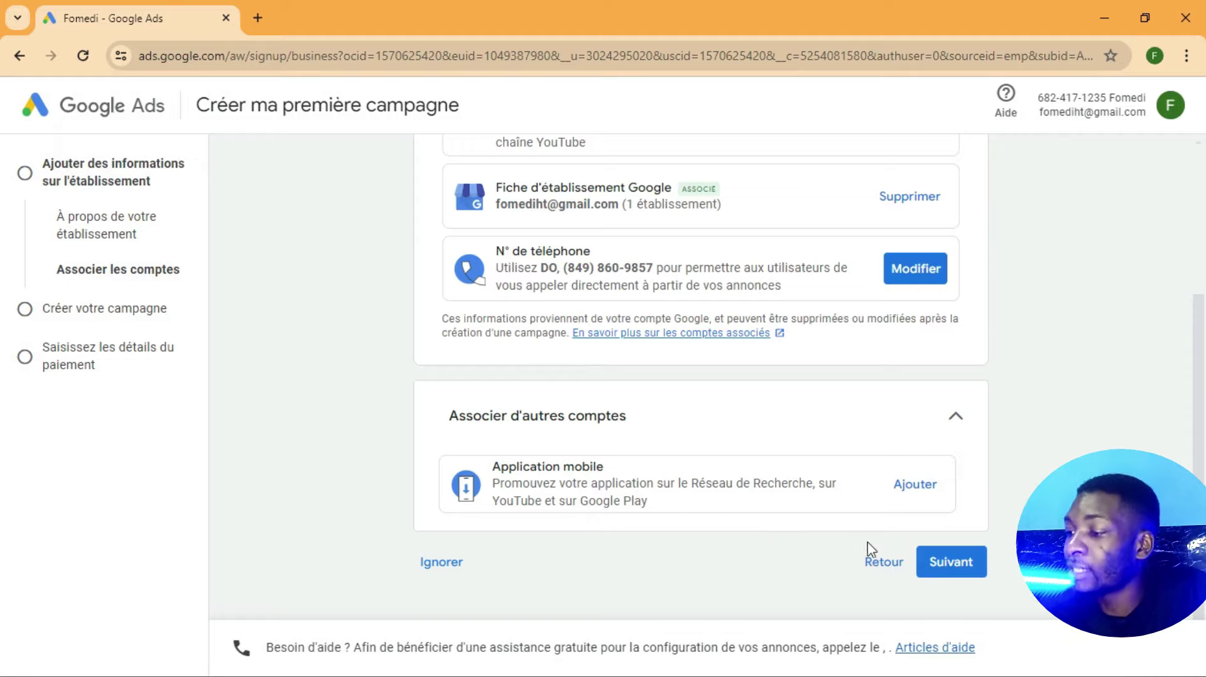
pyautogui.click(963, 568)
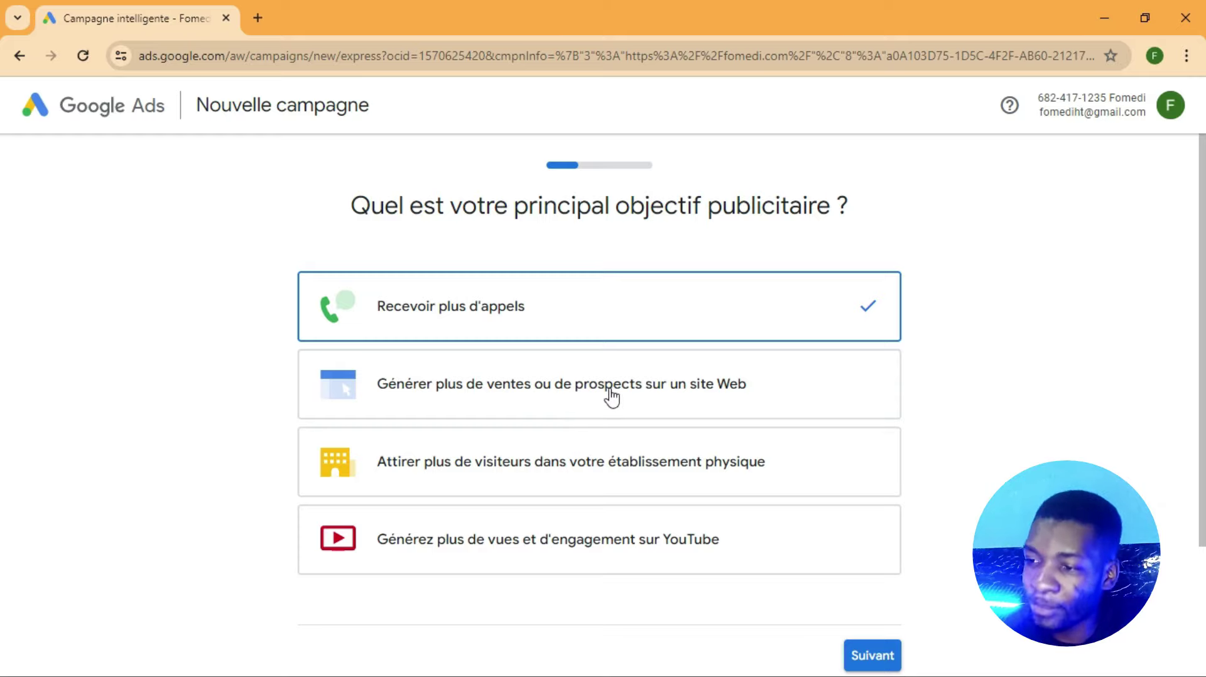
# - Set the main advertising goal to "Générer plus de ventes ou de prospects sur un site Web" and continue
pyautogui.click(562, 398)
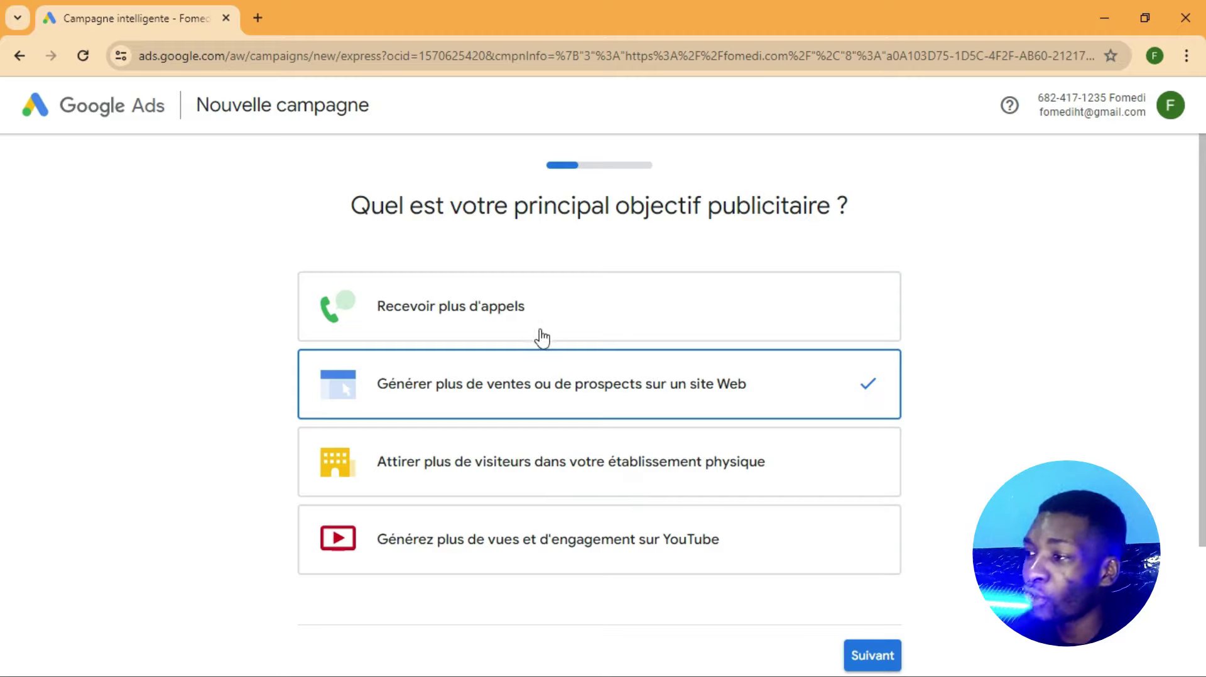
pyautogui.click(873, 657)
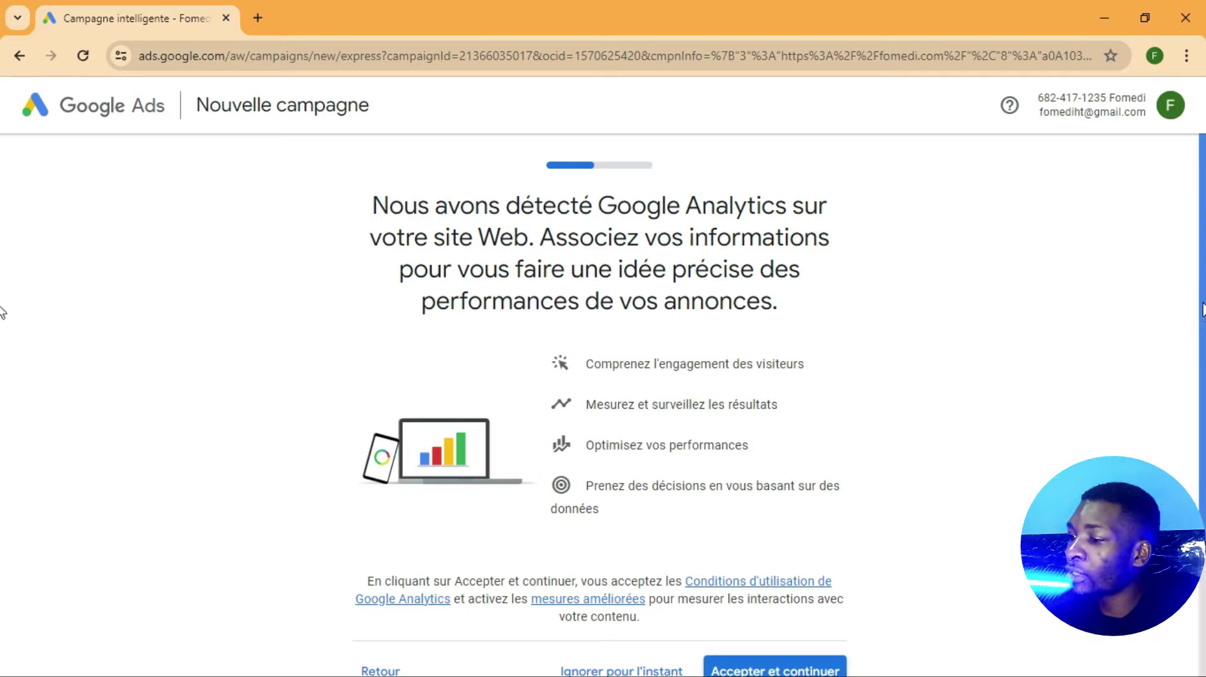
# - Skip associating Google Analytics with the campaign and confirm continuing without it
pyautogui.scroll(-1, 3, 419)
pyautogui.scroll(-2, 3, 419)
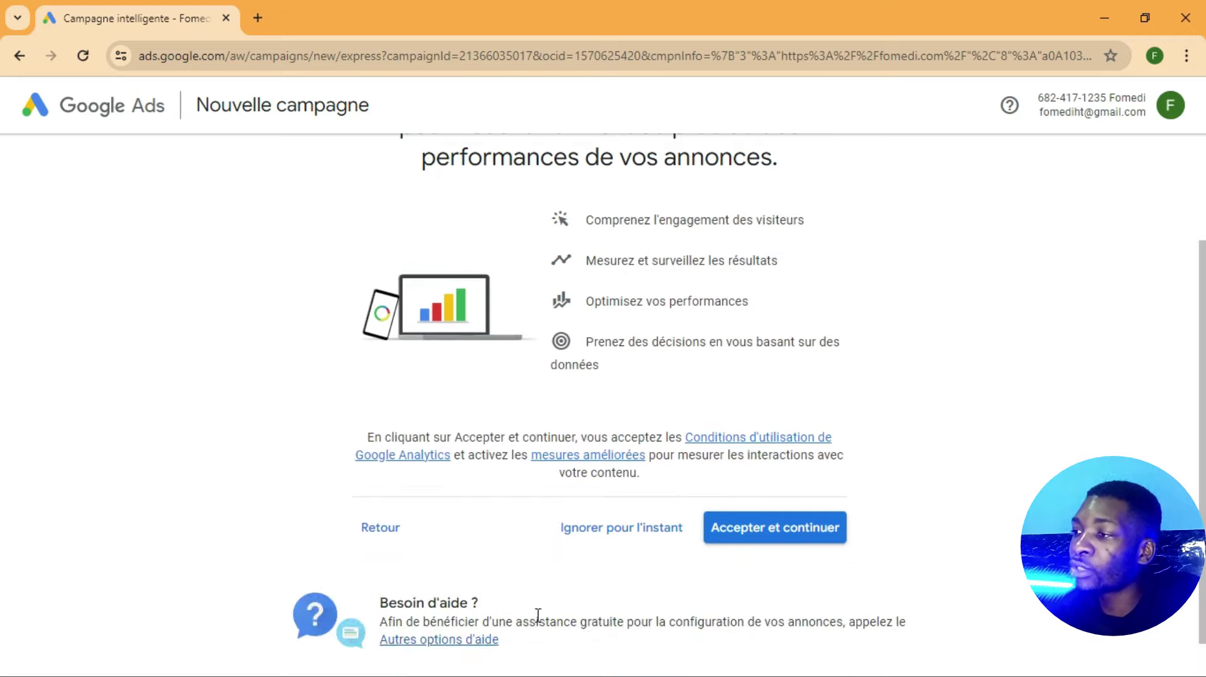
pyautogui.click(1099, 6)
pyautogui.click(162, 19)
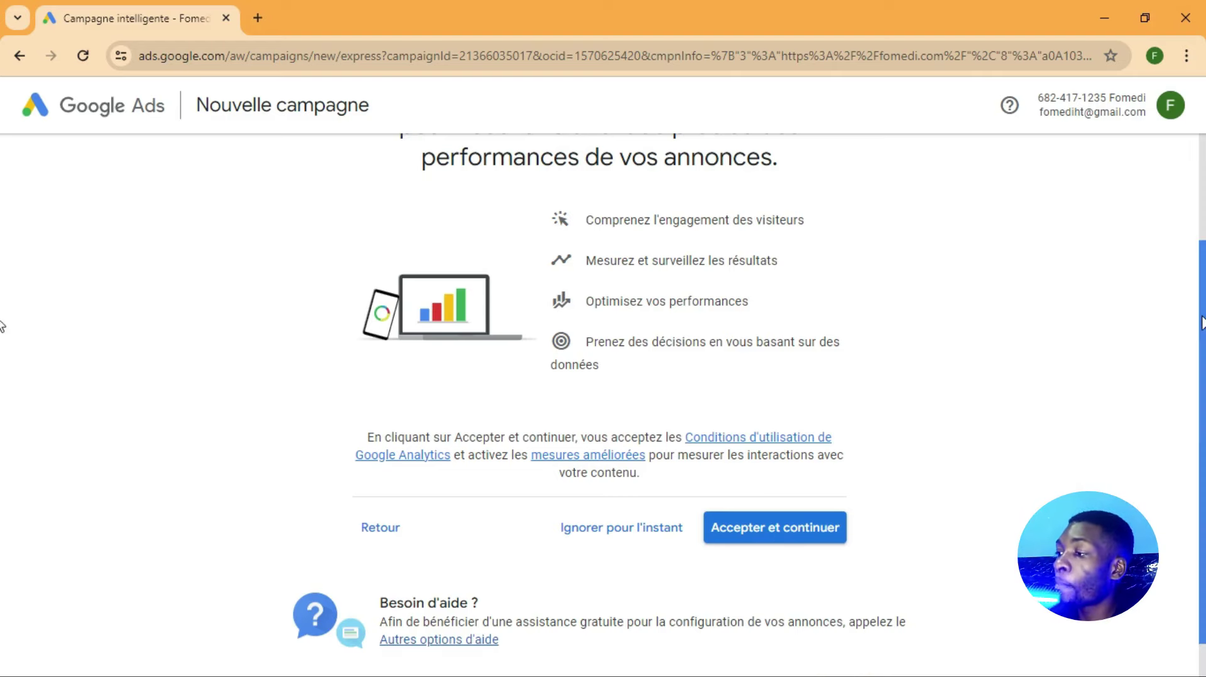
pyautogui.scroll(-1, 1162, 400)
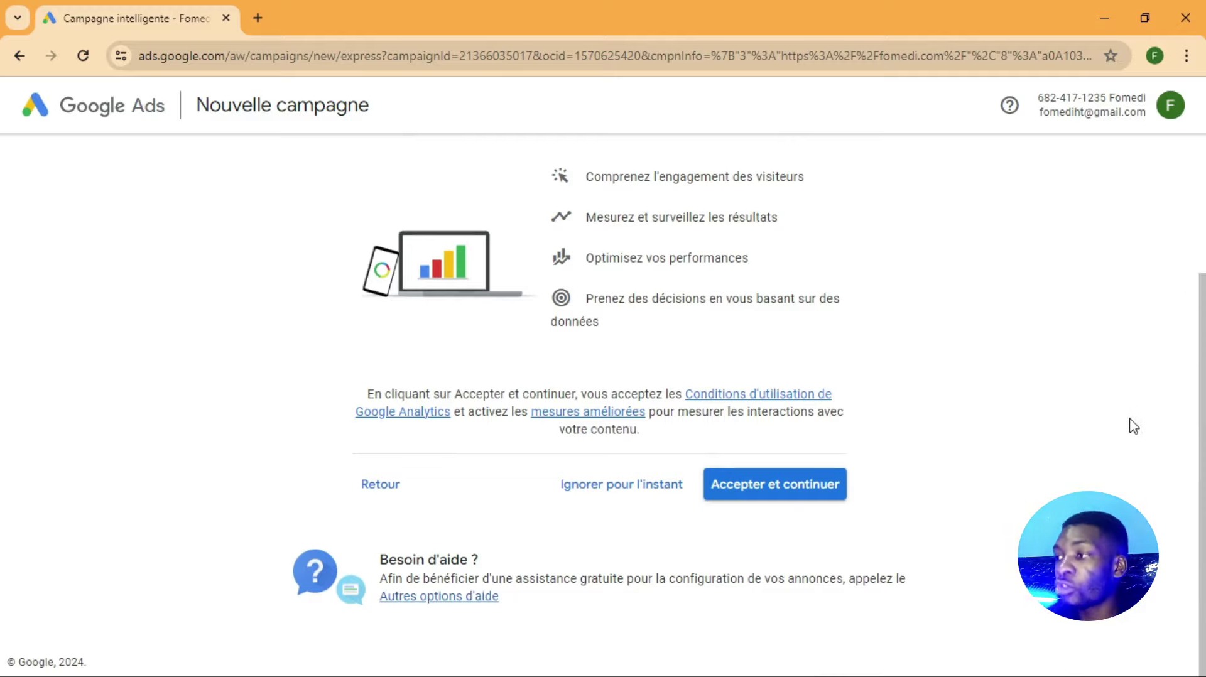
pyautogui.click(603, 489)
pyautogui.click(603, 489)
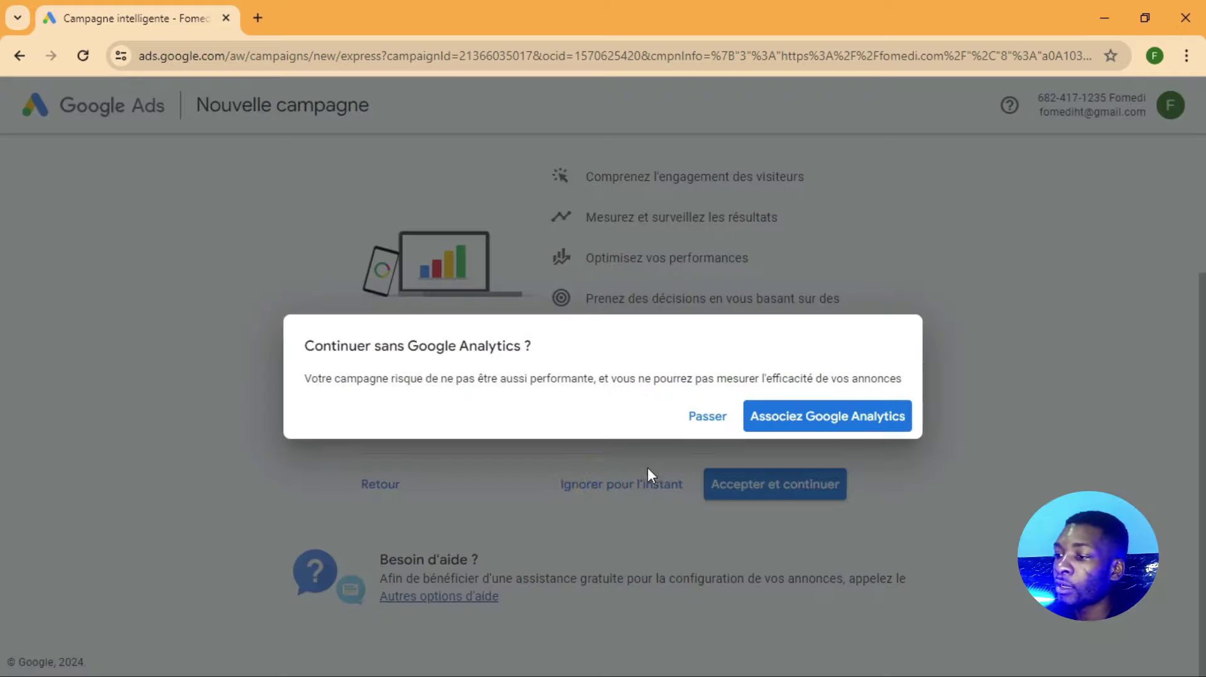
pyautogui.click(704, 420)
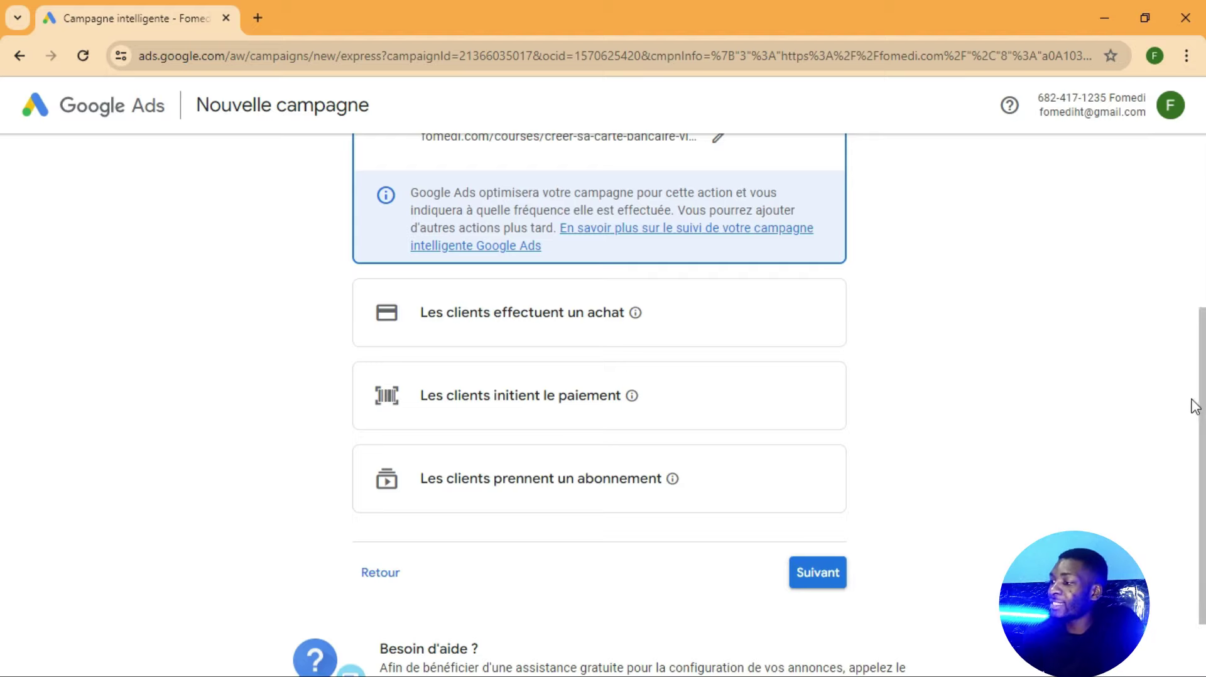
# - Examine the customer actions offered for optimising the campaign towards sales
pyautogui.scroll(4, 4, 402)
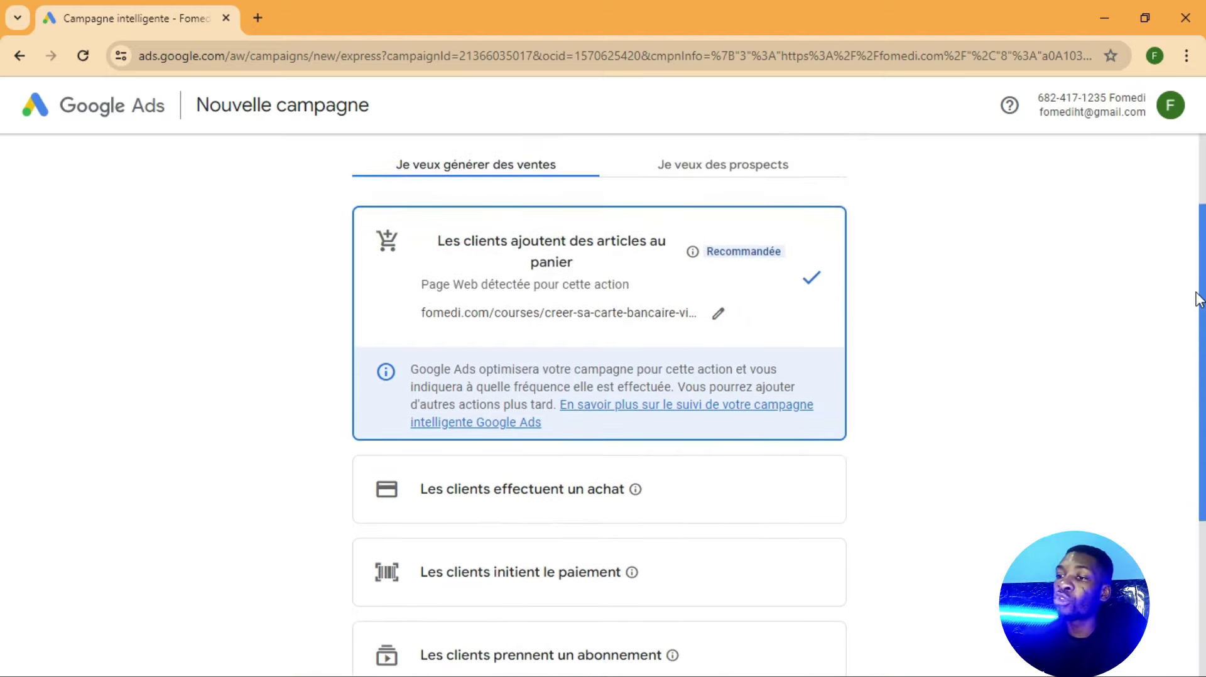
pyautogui.scroll(1, 1198, 241)
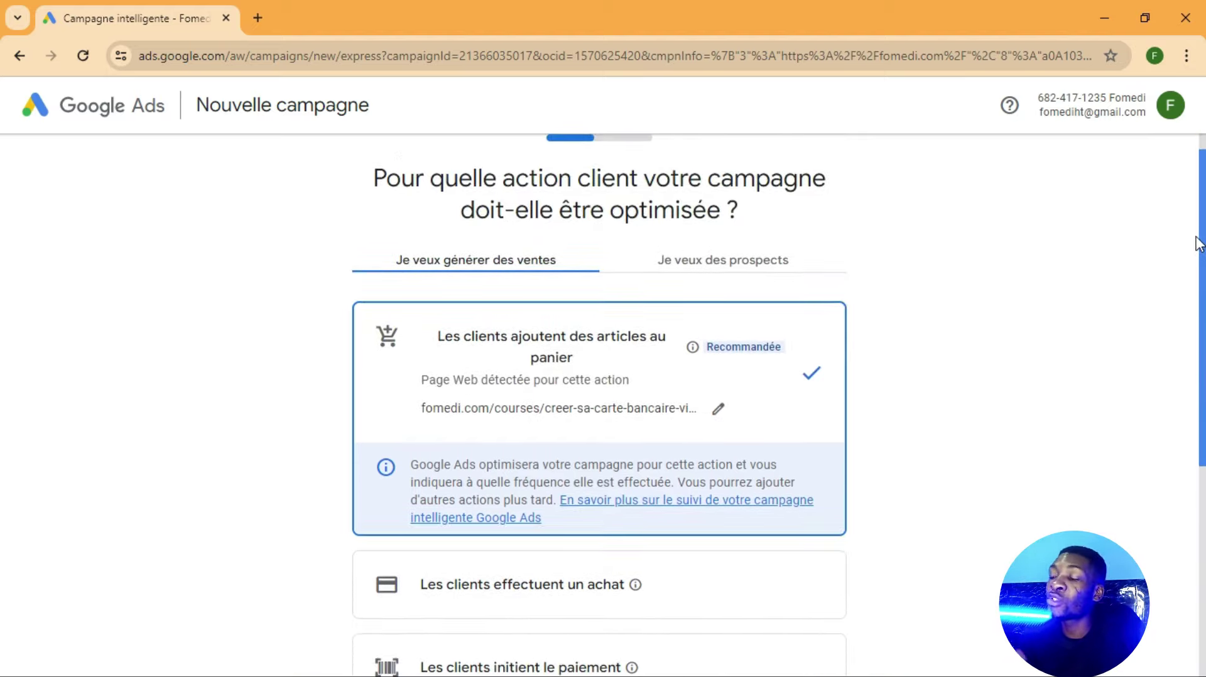
pyautogui.scroll(-3, 6, 302)
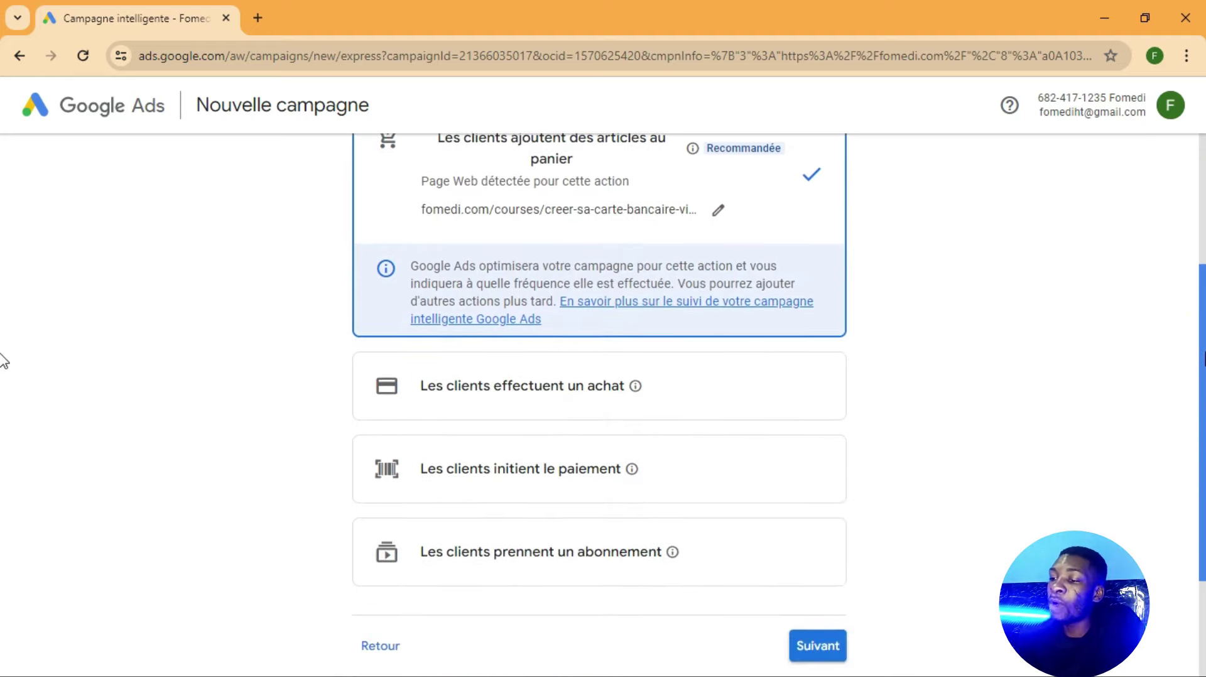
pyautogui.scroll(4, 1178, 220)
pyautogui.scroll(-1, 1179, 220)
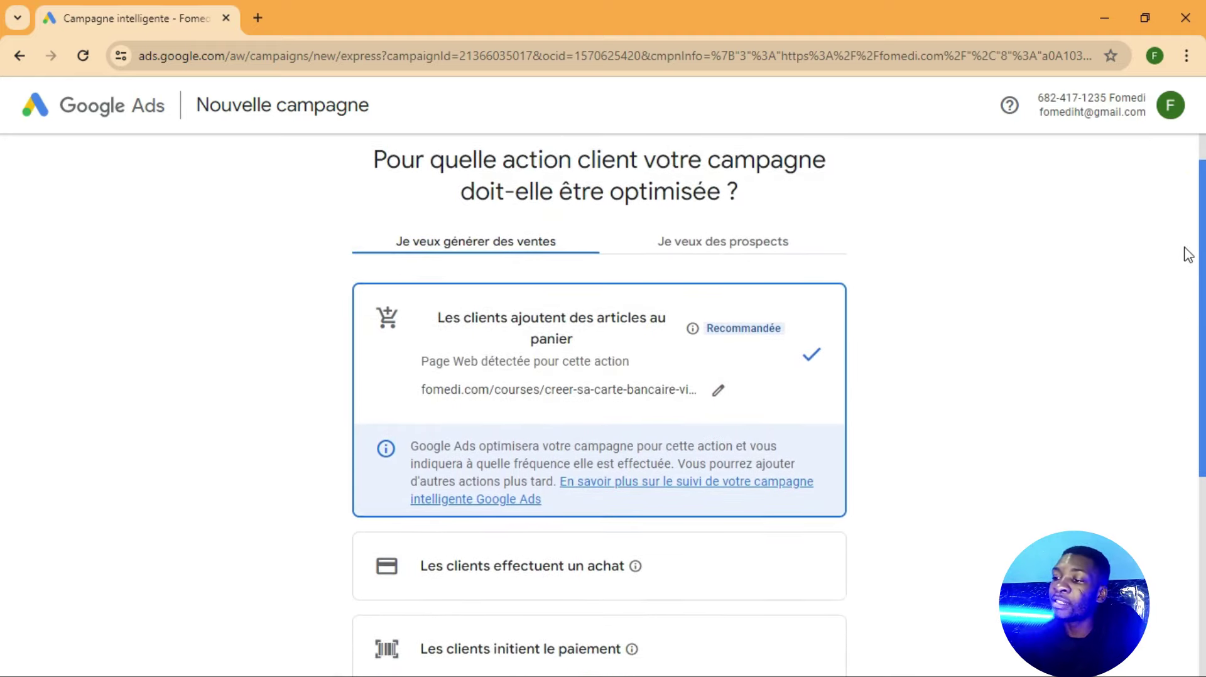
pyautogui.moveTo(1199, 255); pyautogui.dragTo(1199, 342)
pyautogui.scroll(-3, 1, 372)
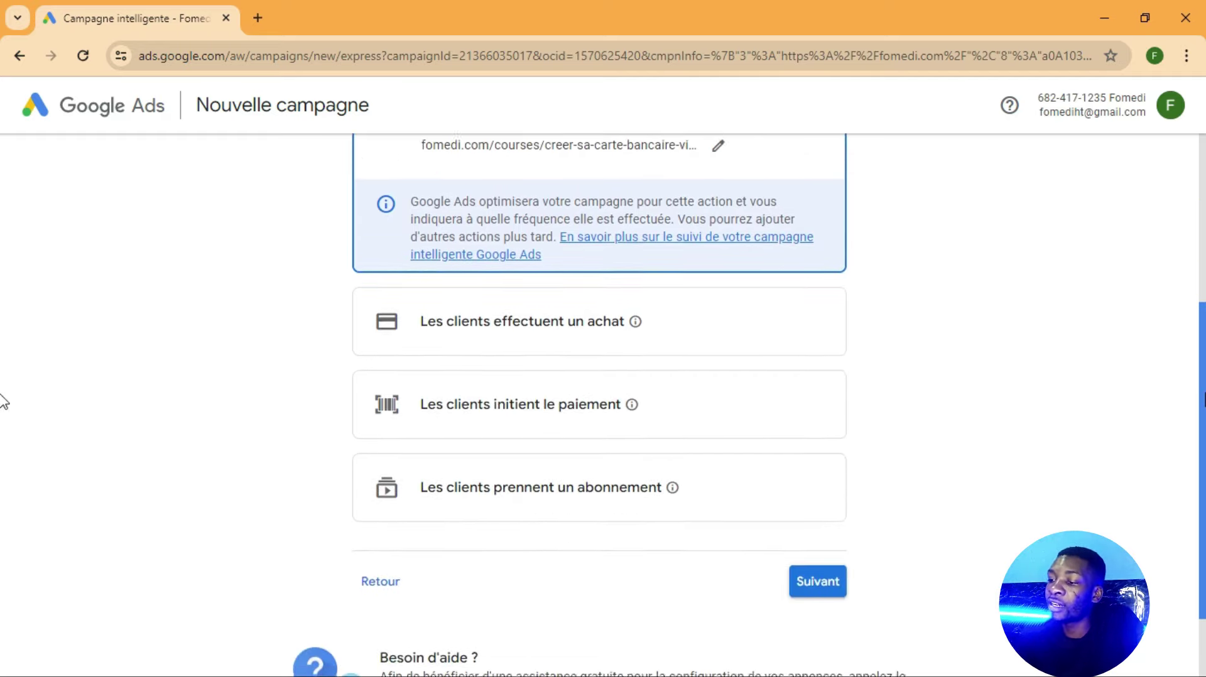
pyautogui.scroll(-2, 3, 407)
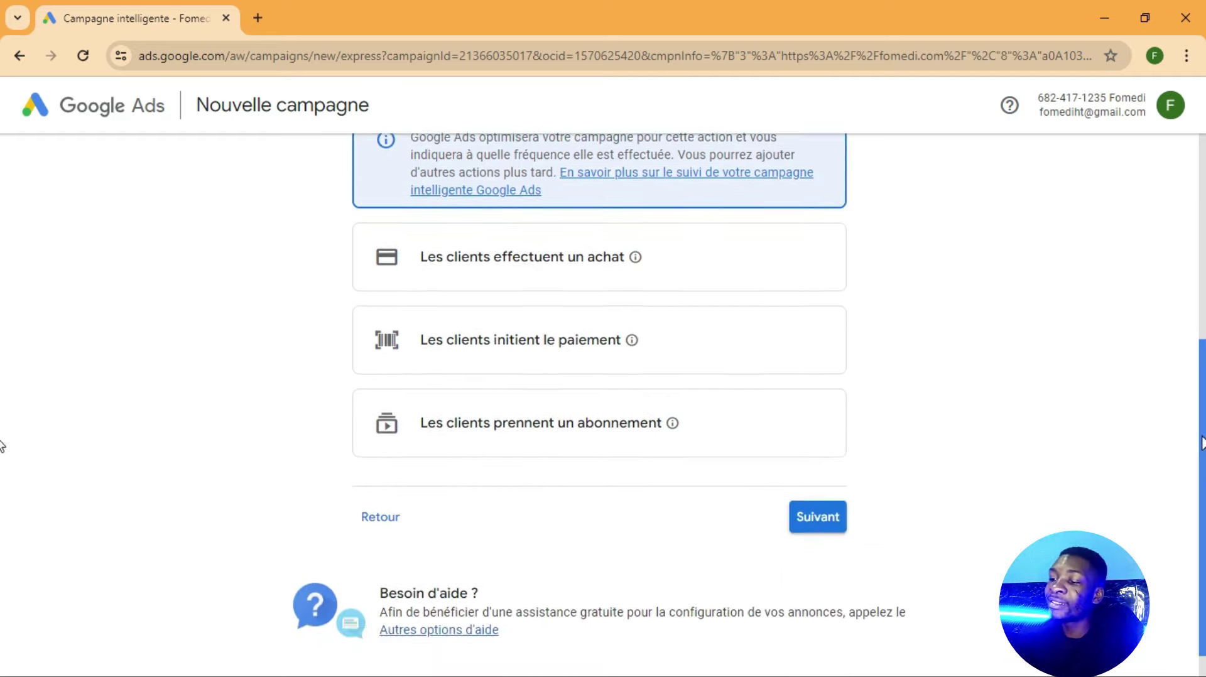
pyautogui.scroll(3, 2, 471)
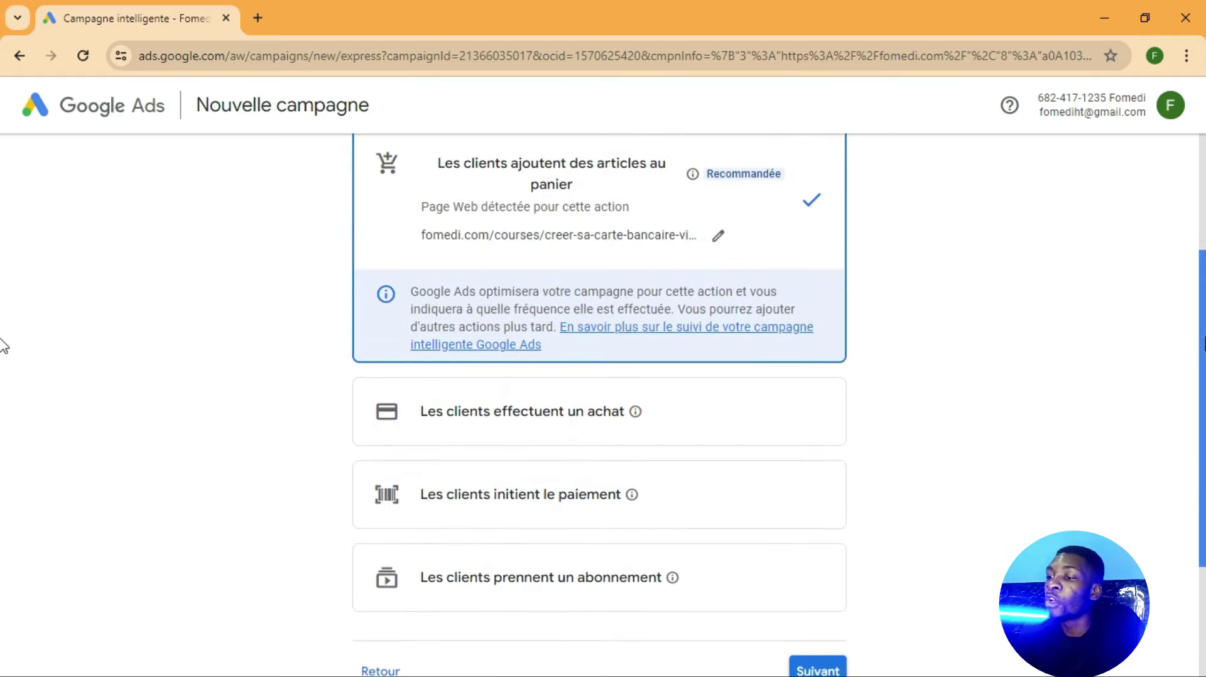
pyautogui.scroll(1, 3, 333)
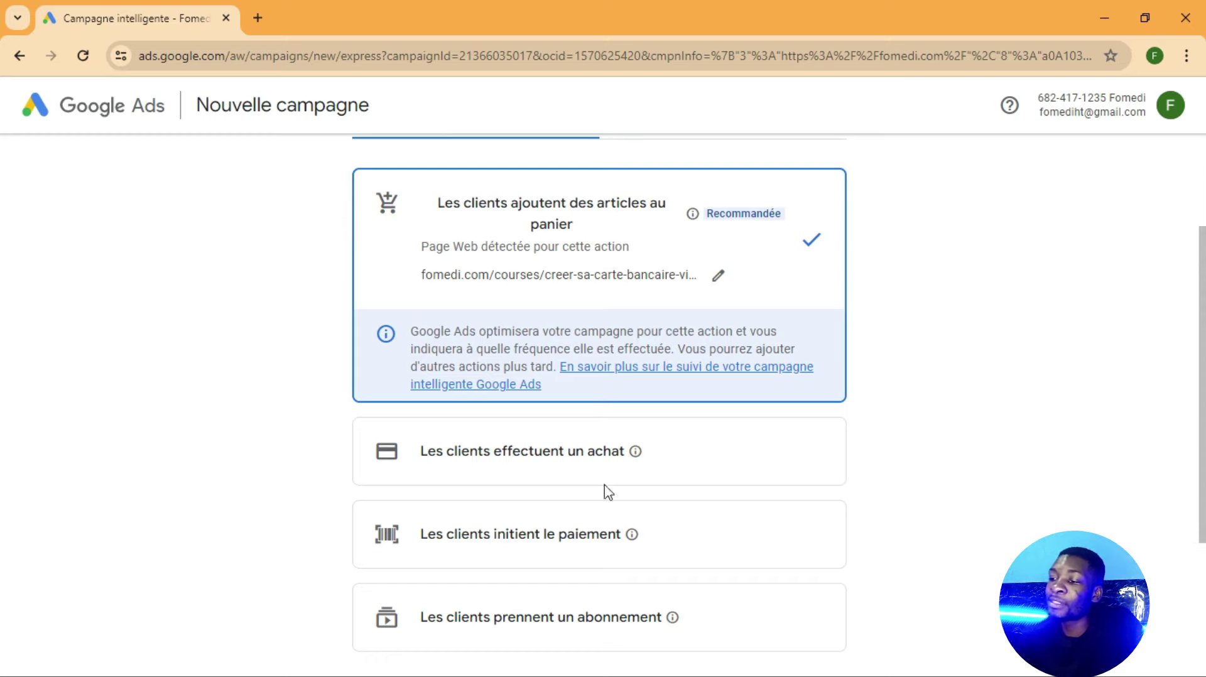
# - Choose "Les clients effectuent un achat" as the optimisation action and open fomedi.com in a new tab, dismissing its notice, to look up the page URL
pyautogui.click(583, 451)
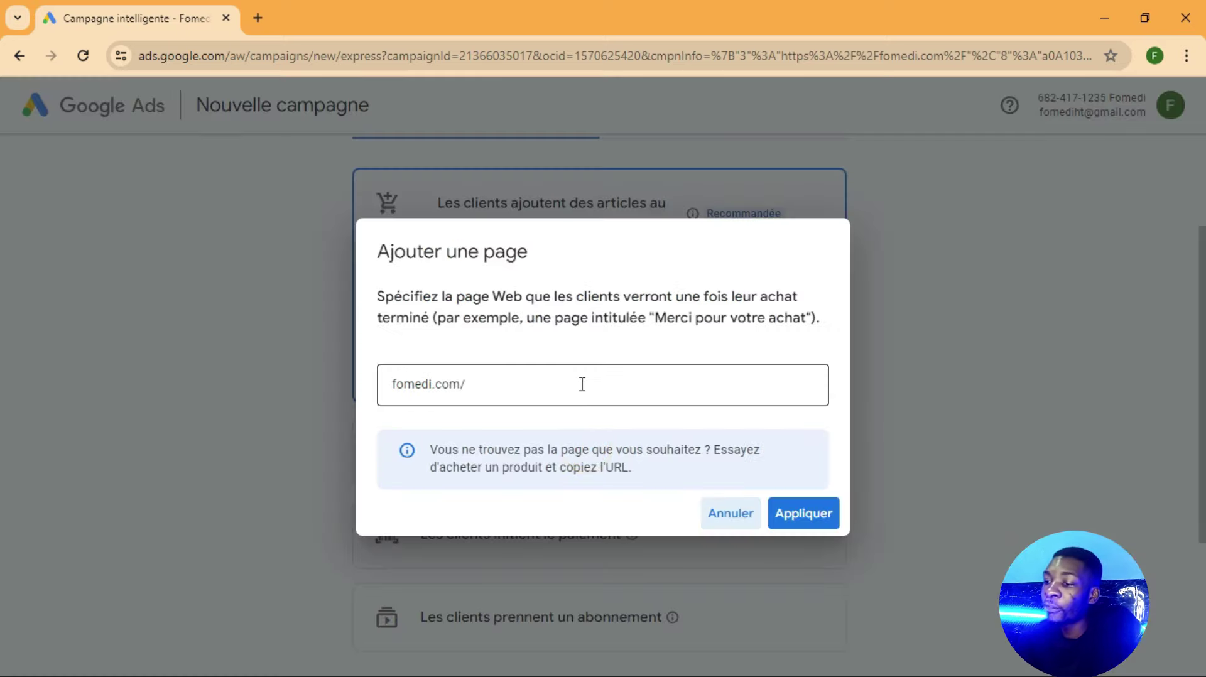
pyautogui.click(528, 388)
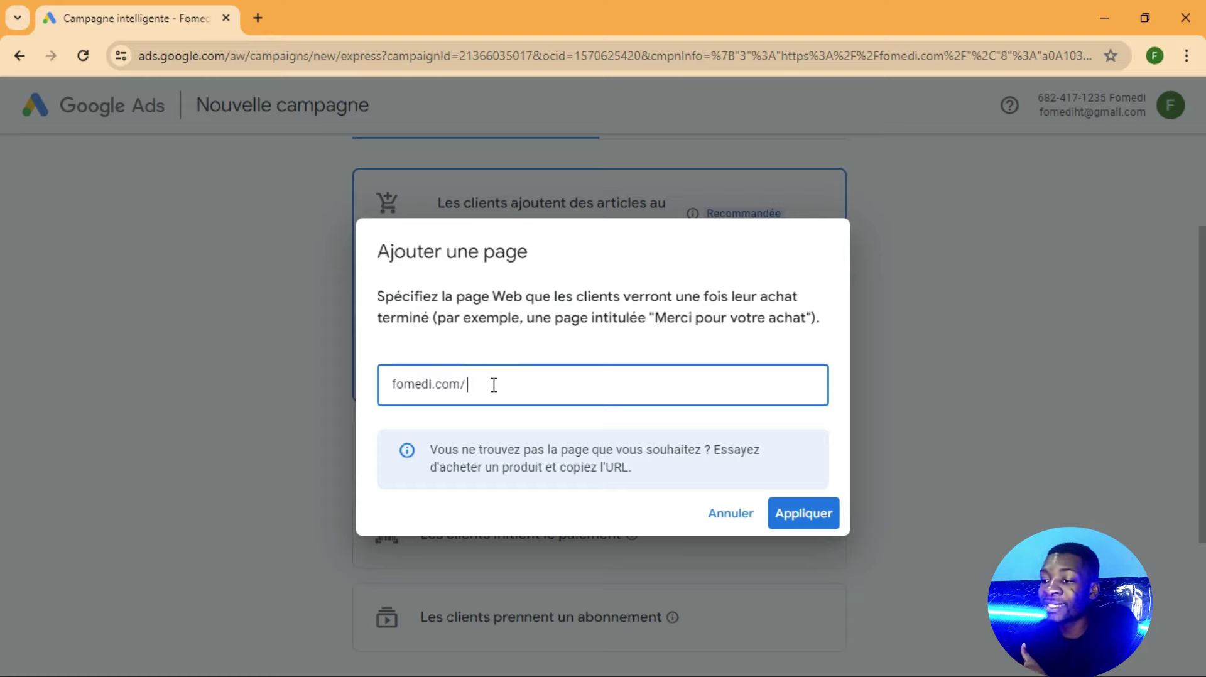
pyautogui.click(256, 17)
pyautogui.click(299, 53)
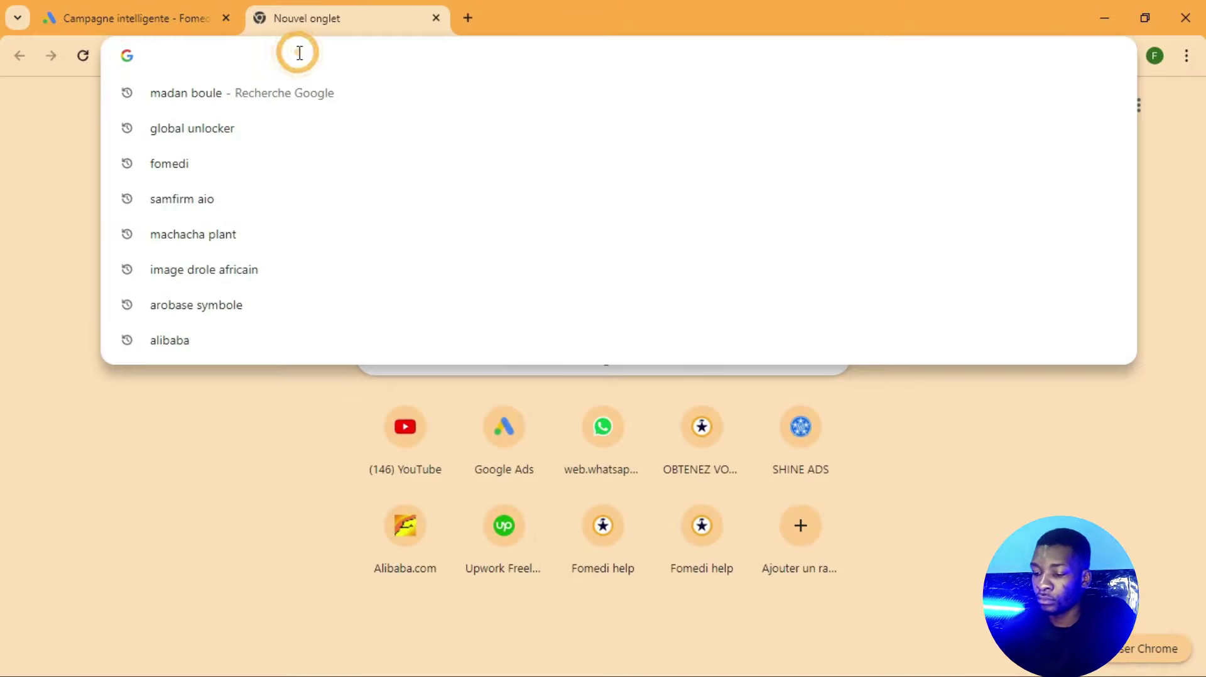
pyautogui.write('fomedi.com')
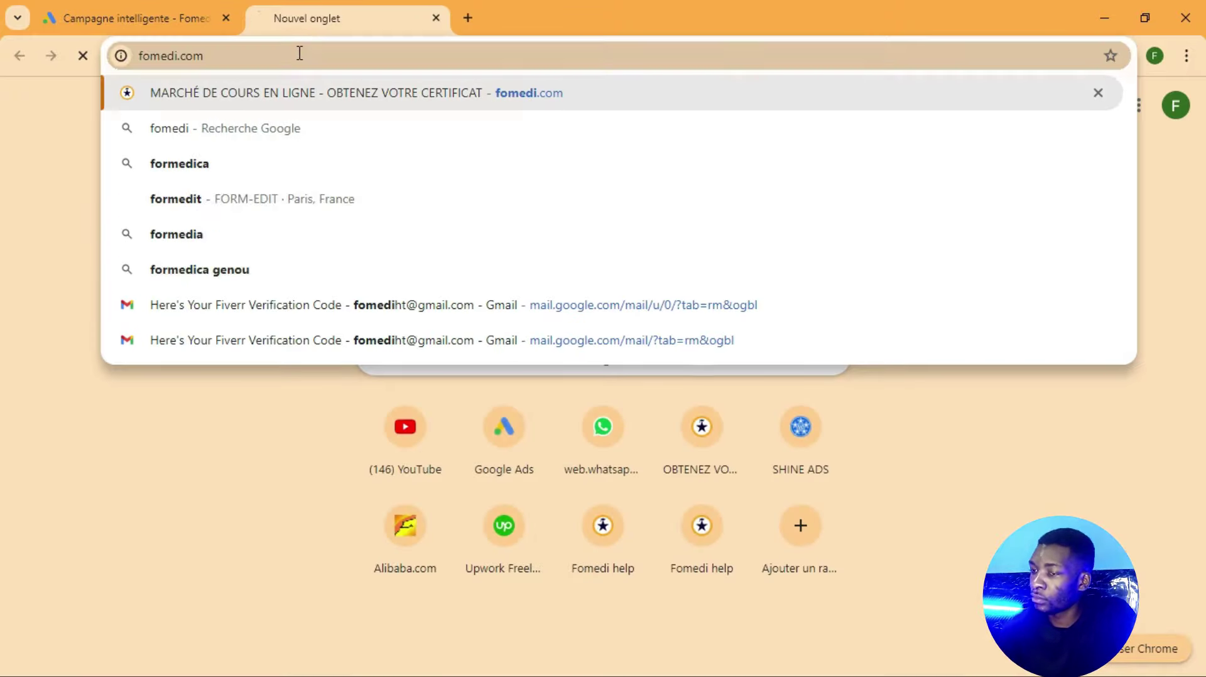
pyautogui.press('Return')
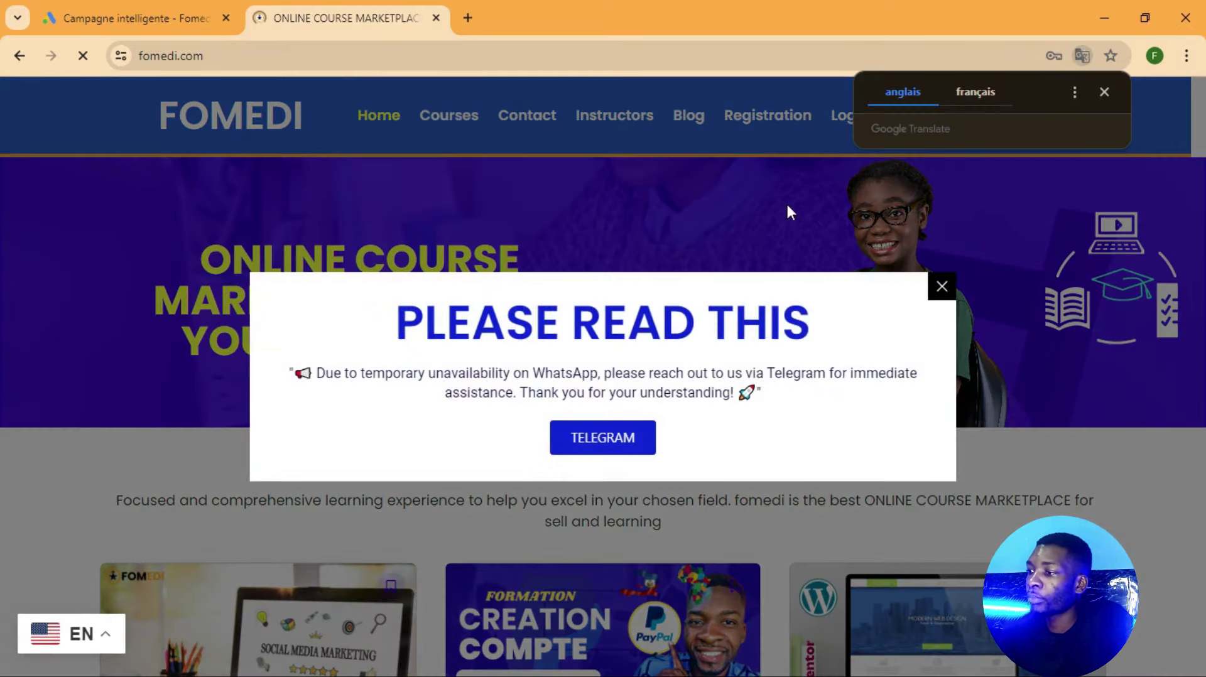
pyautogui.click(945, 286)
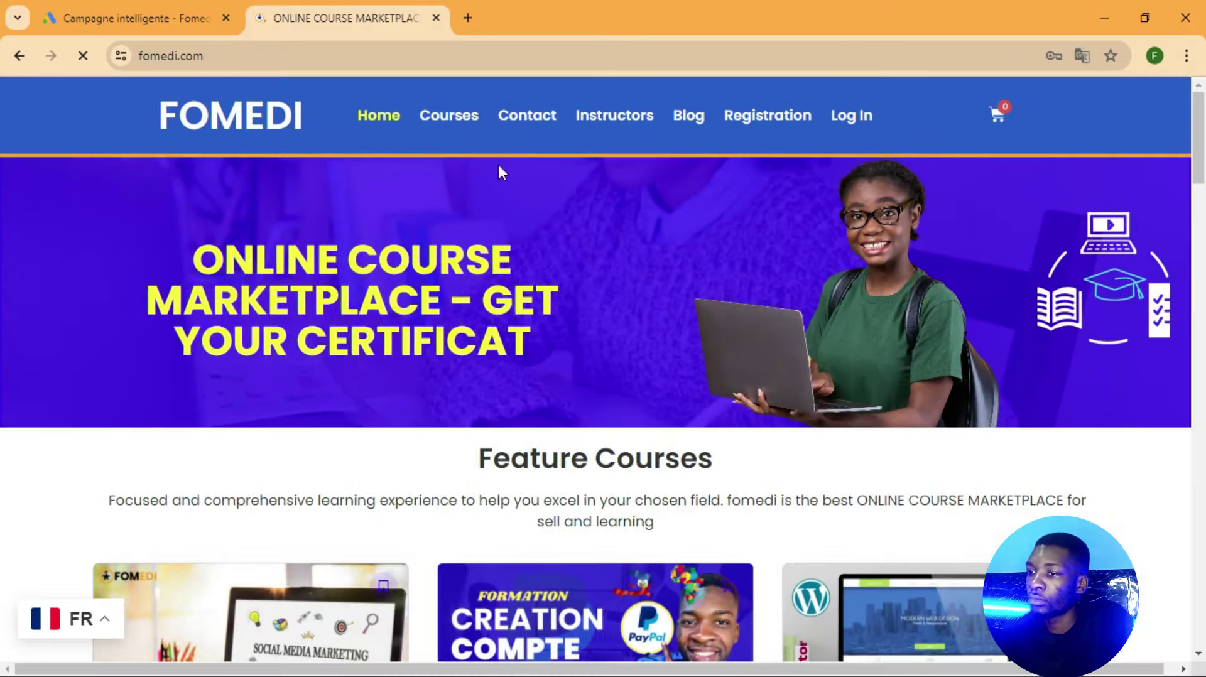
# - Set fomedi.com/cours-list/ as the page measuring completed purchases and continue to writing the ad
pyautogui.hotkey('ctrl', 'w')
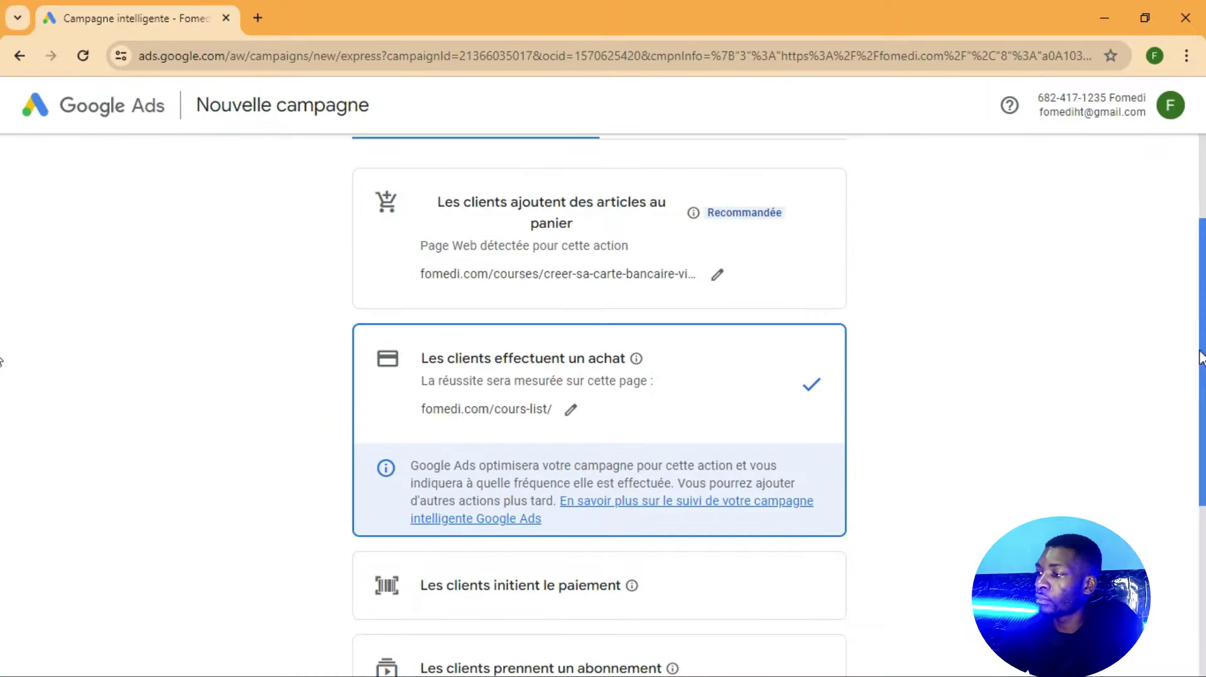
pyautogui.scroll(-5, 3, 458)
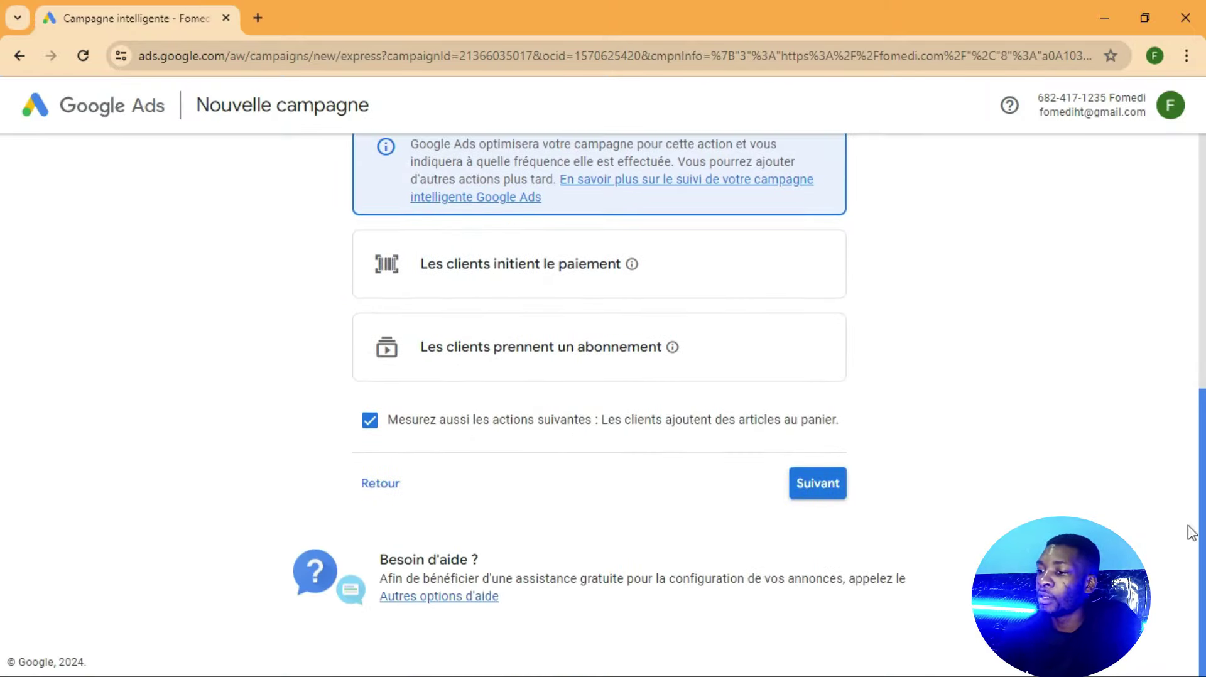
pyautogui.click(814, 485)
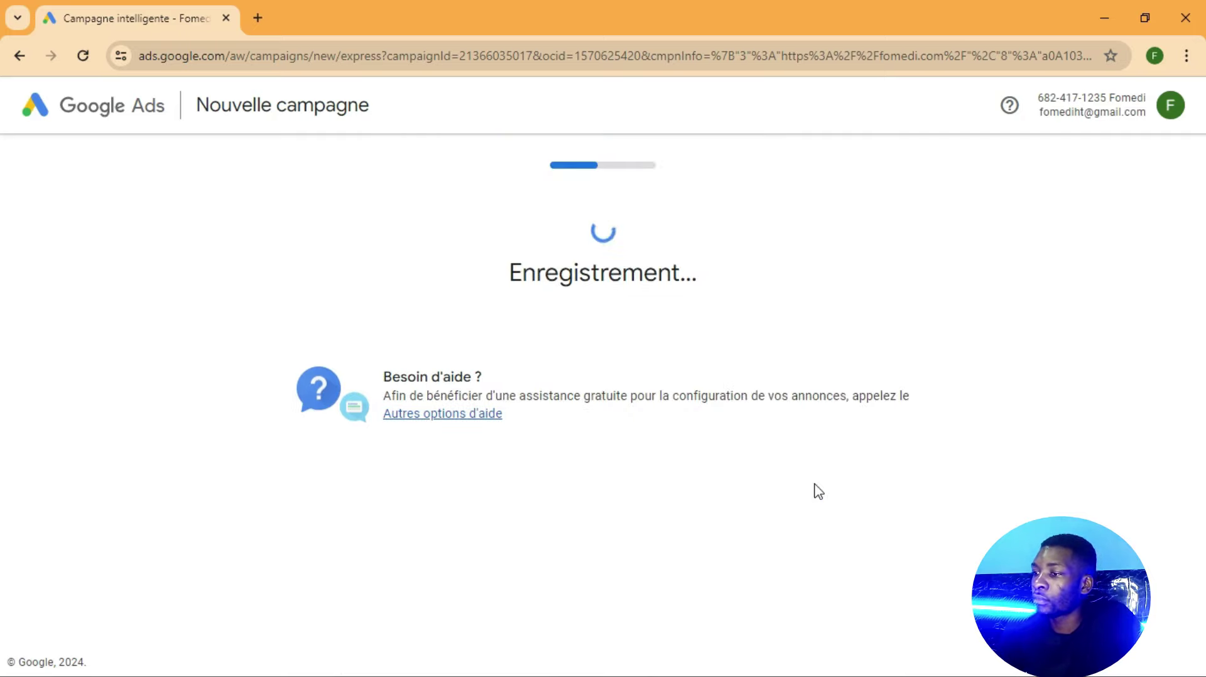
# - Enter "Free online course" as the ad's first headline
pyautogui.click(264, 458)
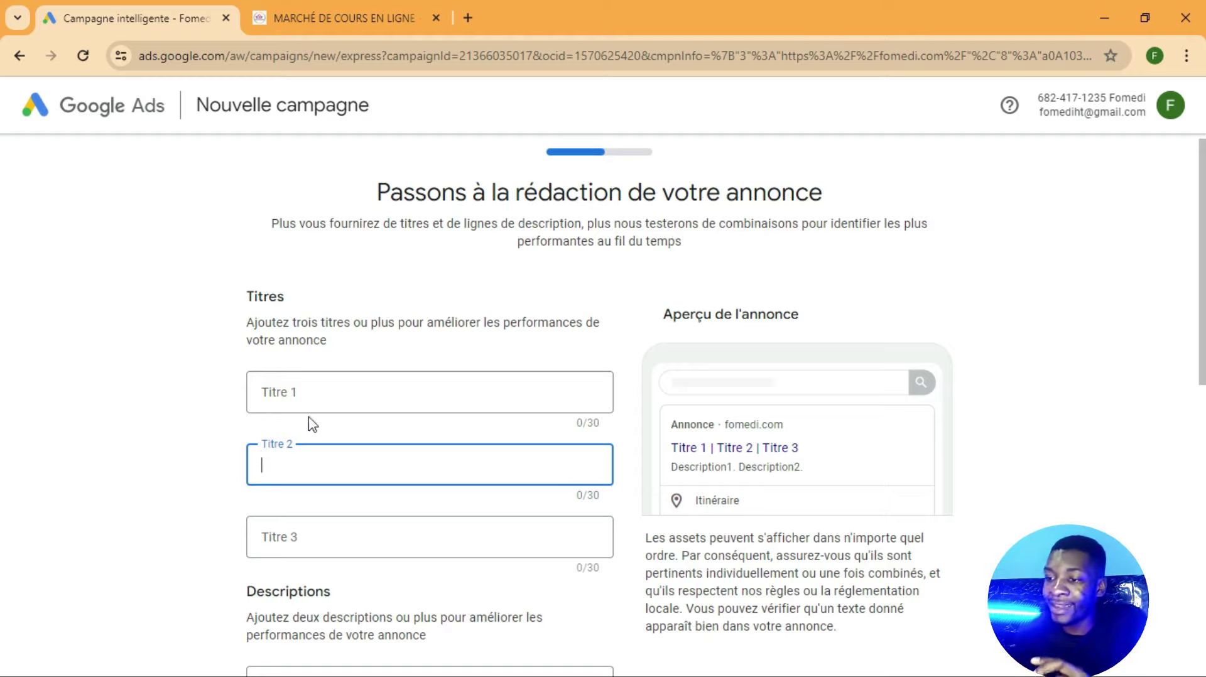
pyautogui.click(307, 398)
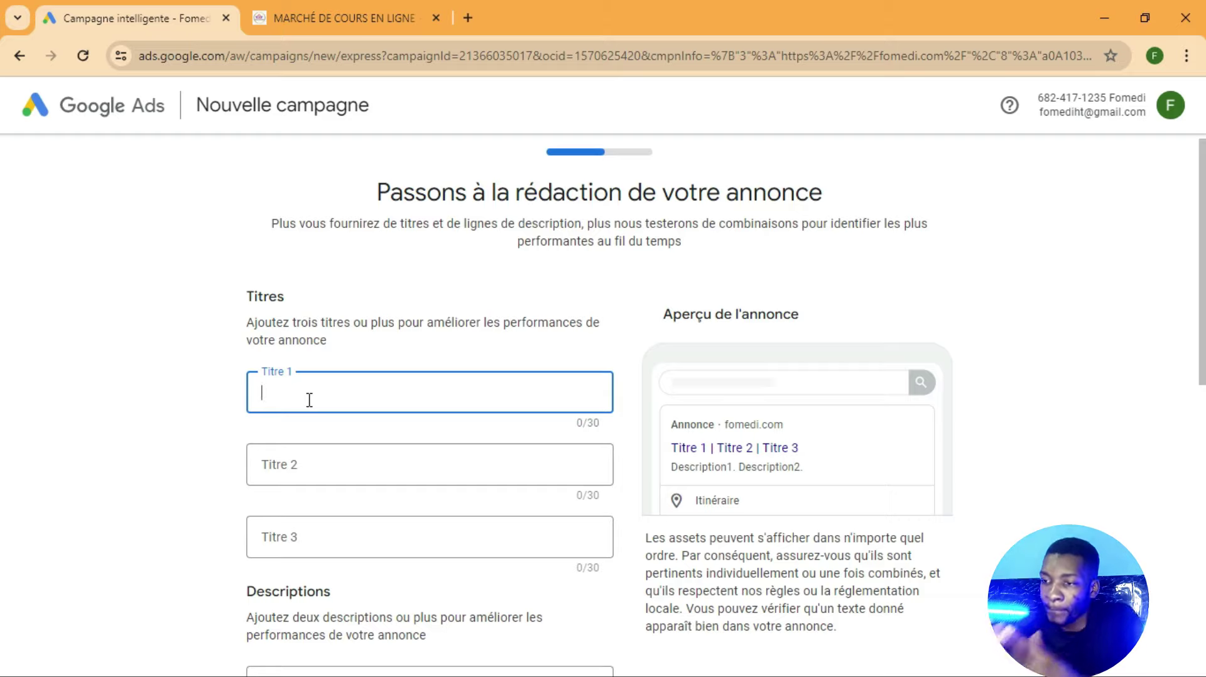
pyautogui.write('Onli')
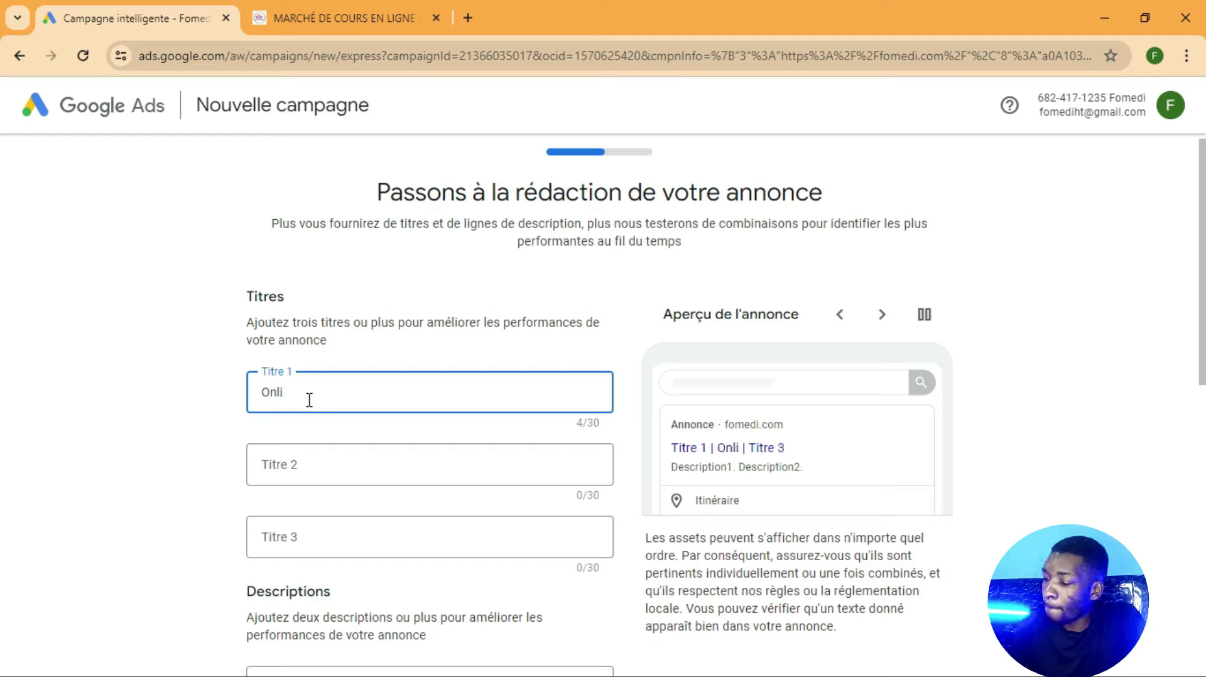
pyautogui.press('BackSpace')
pyautogui.press('BackSpace')
pyautogui.press('BackSpace')
pyautogui.write('F')
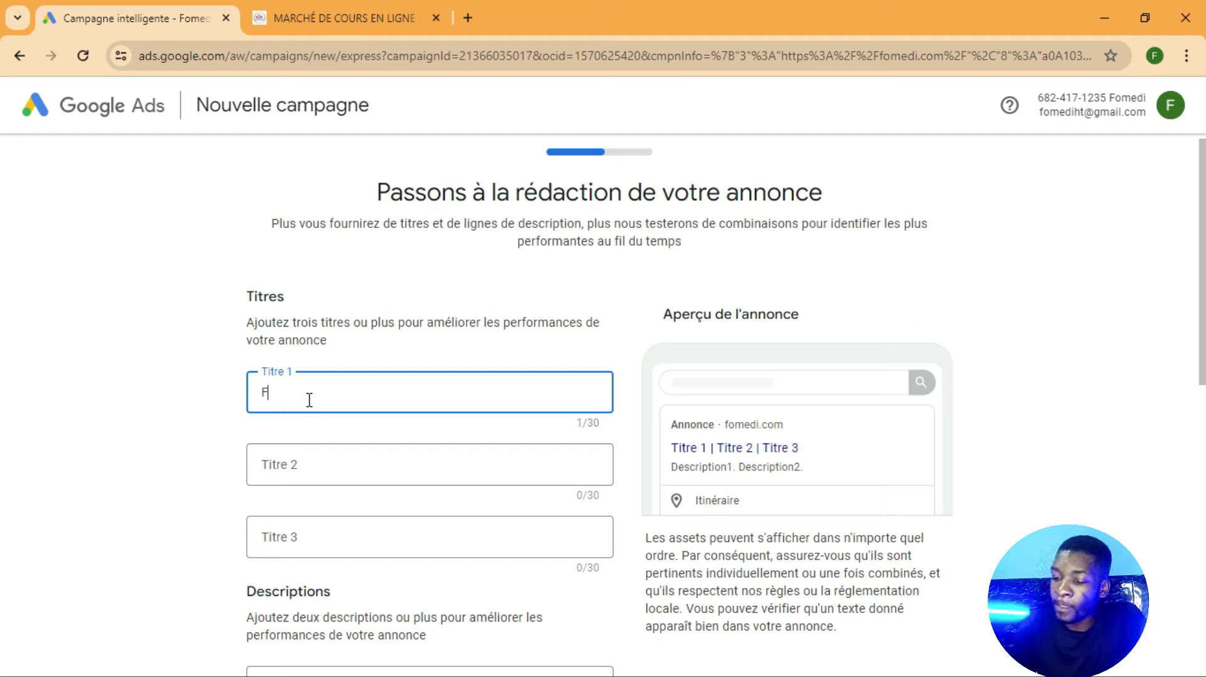
pyautogui.write('ree ')
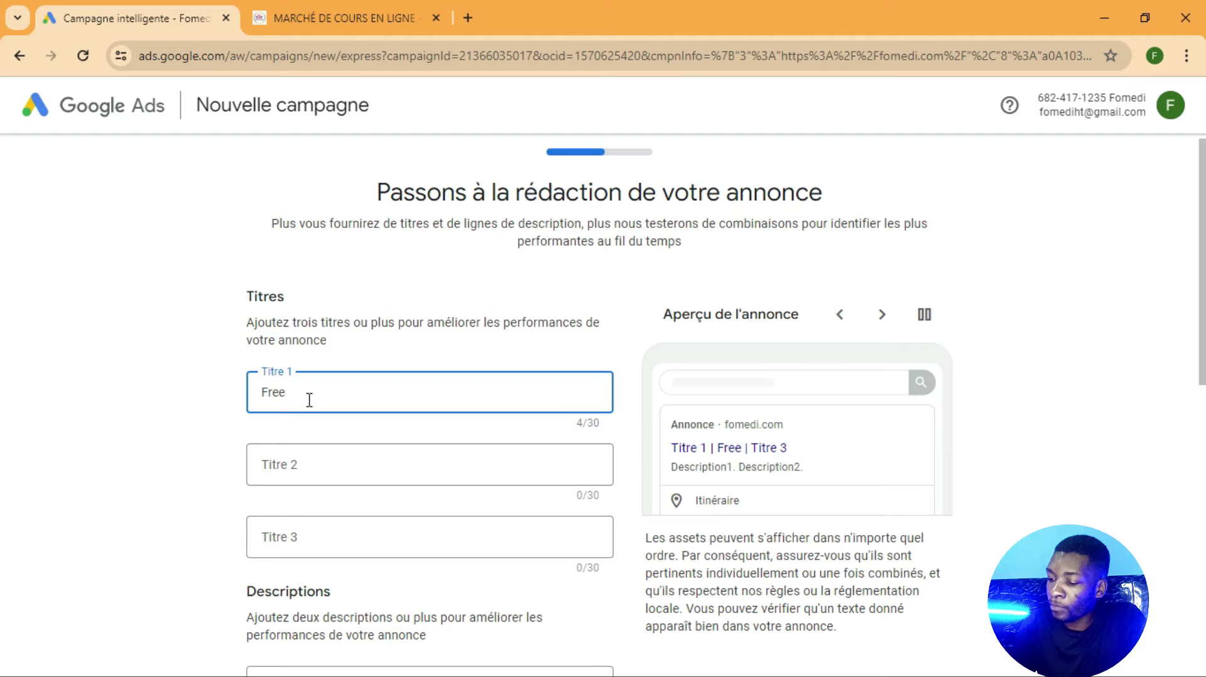
pyautogui.write('onl')
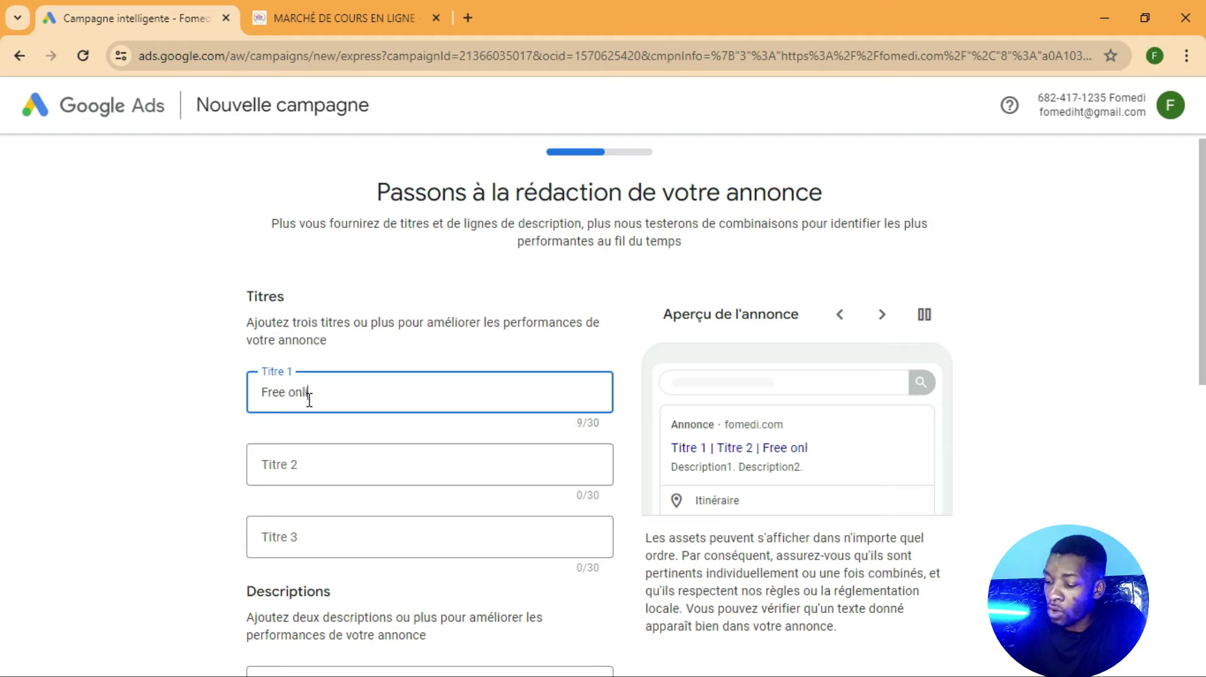
pyautogui.write('ine c')
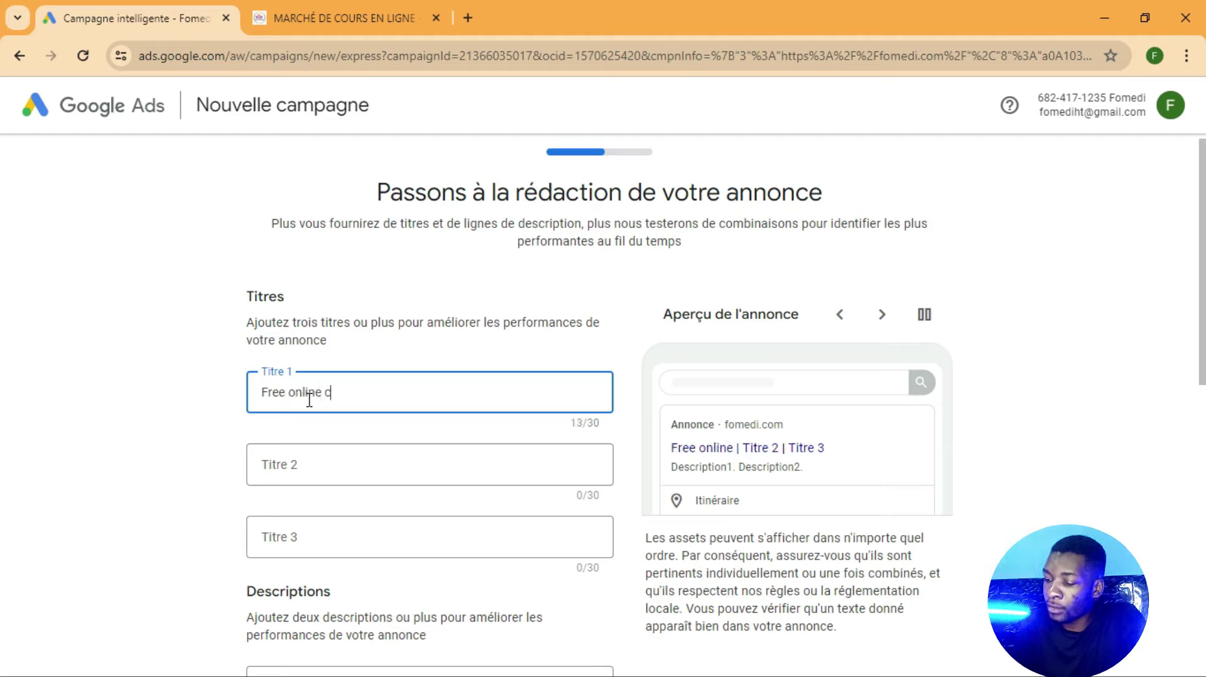
pyautogui.write('ou')
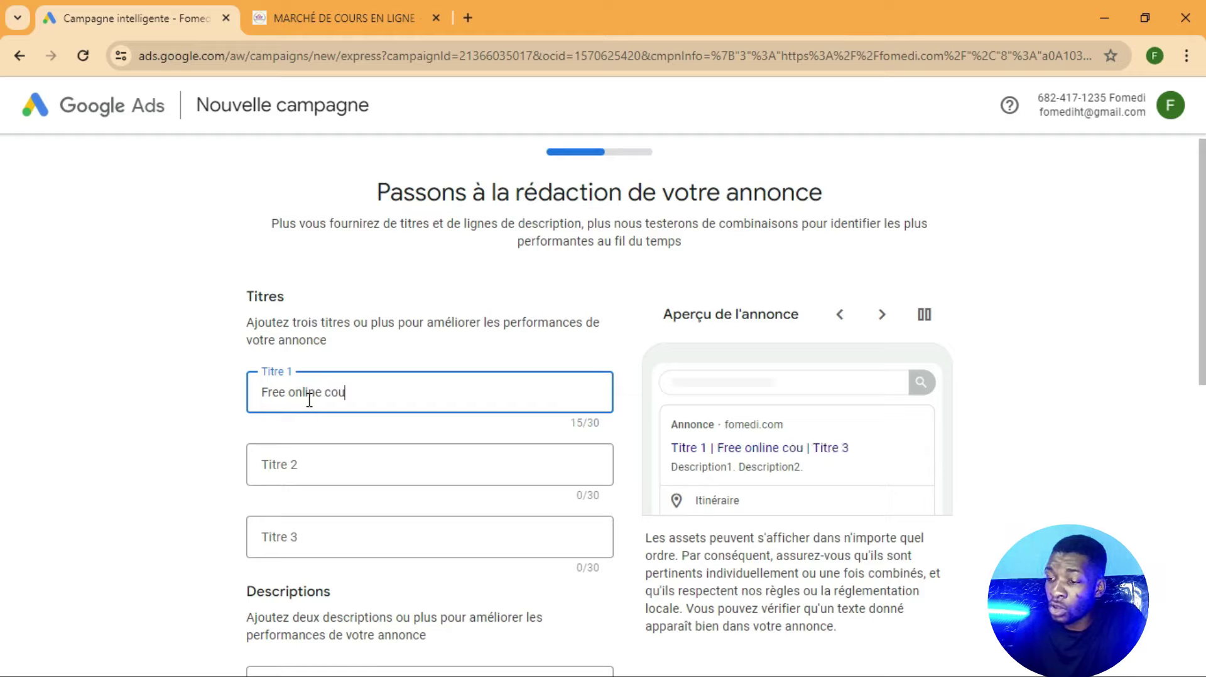
pyautogui.write('rse')
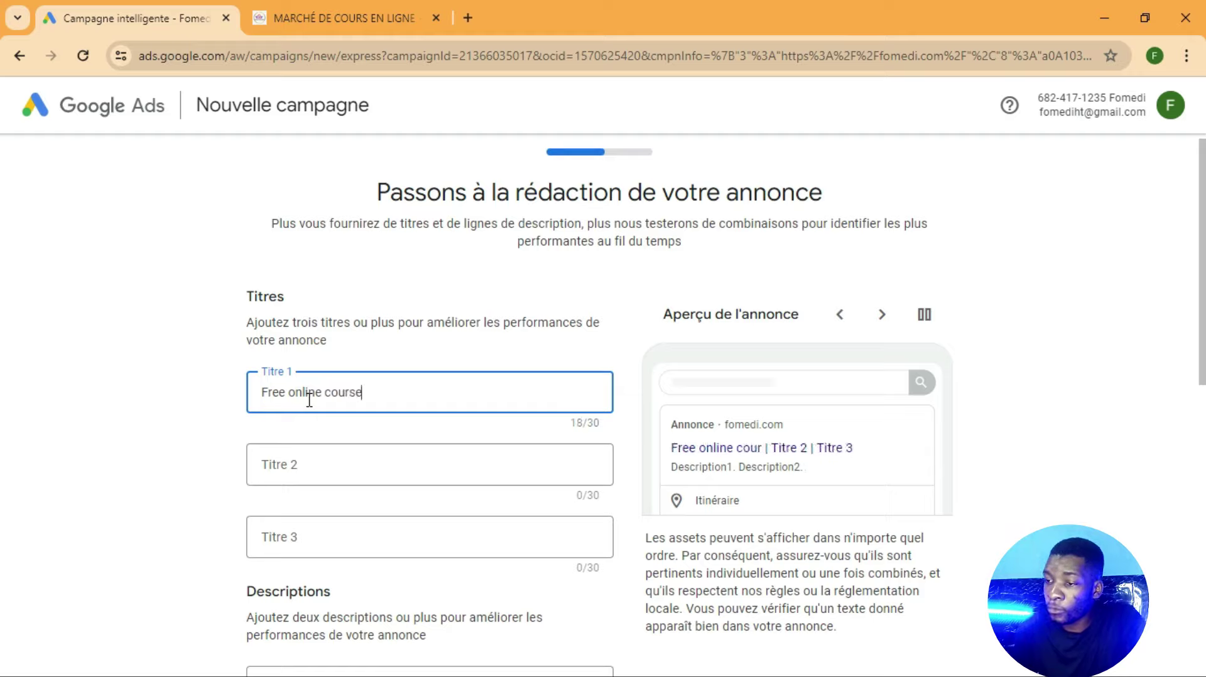
# - Enter "Marketplace" as a single word for the ad's second headline
pyautogui.click(326, 470)
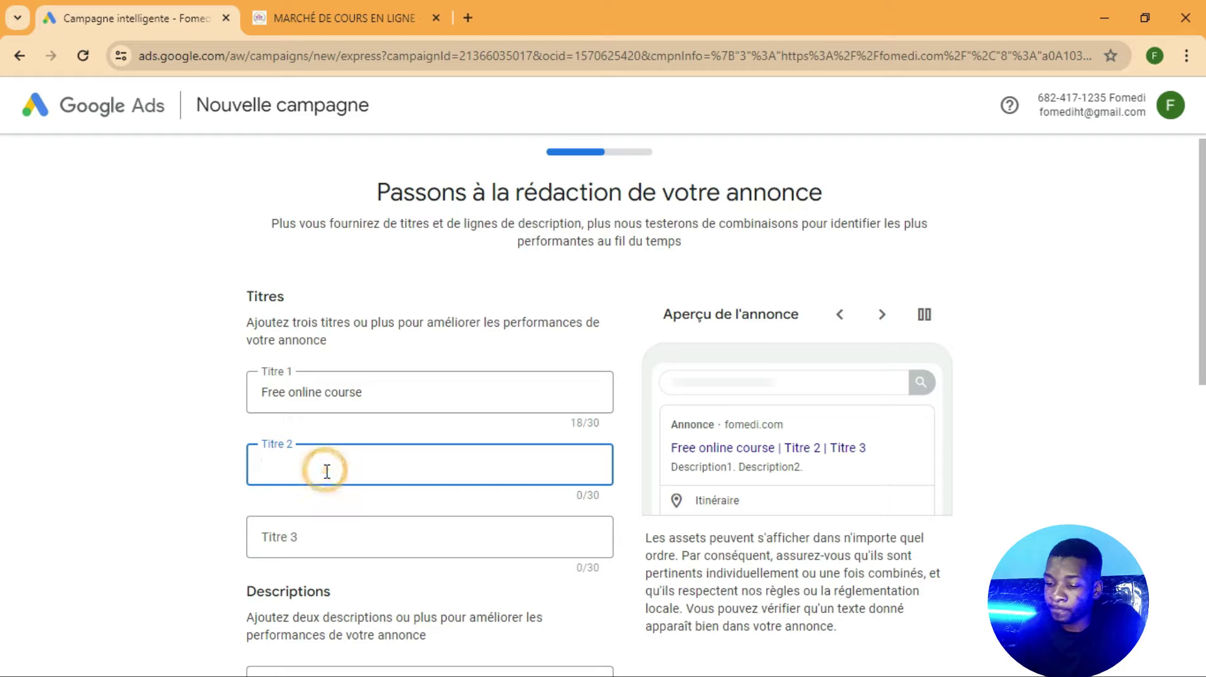
pyautogui.write('Market')
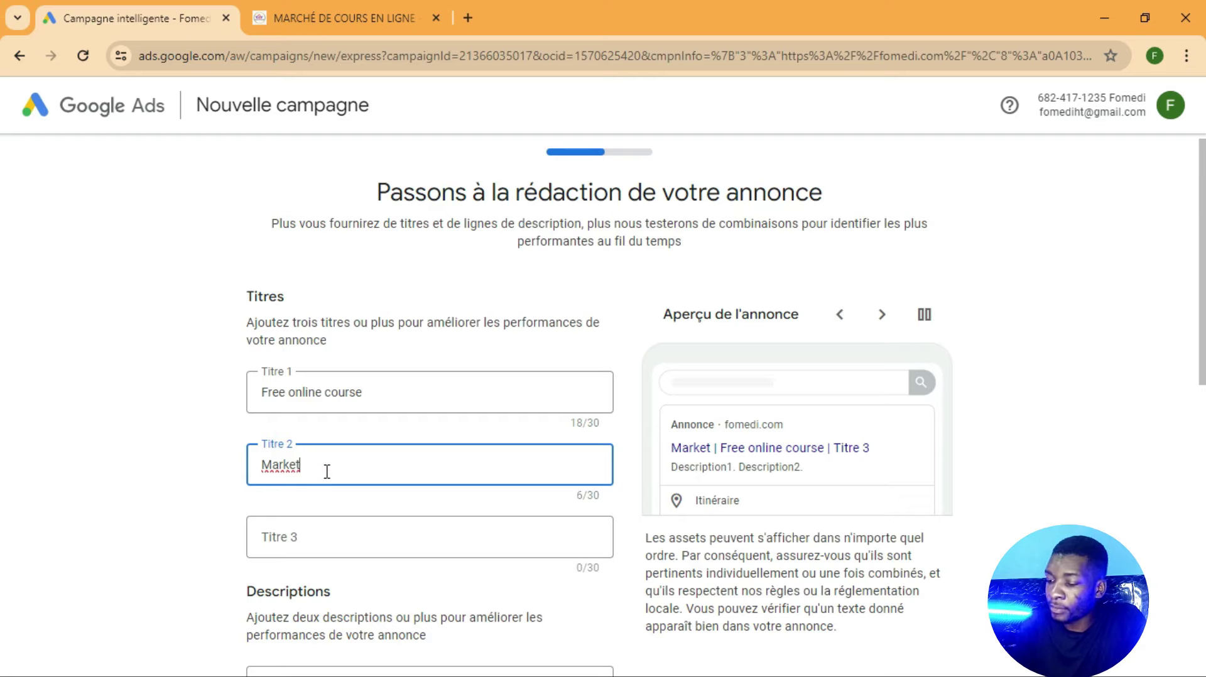
pyautogui.write('place')
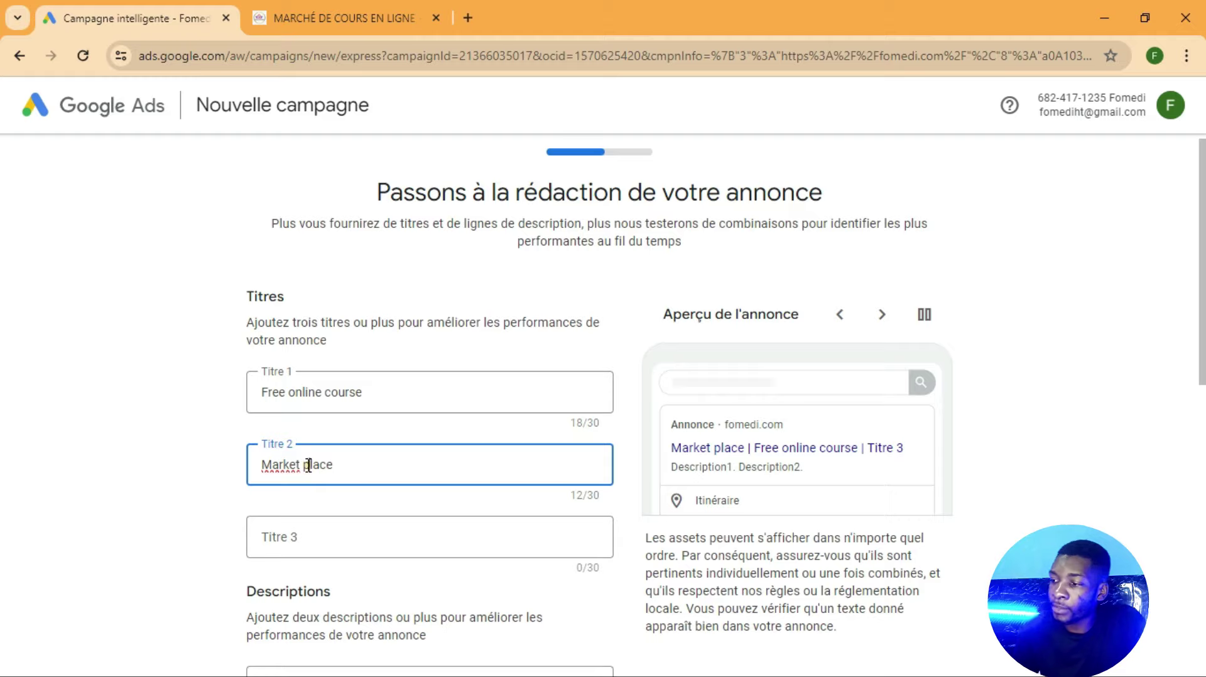
pyautogui.click(308, 465)
pyautogui.press('BackSpace')
pyautogui.press('BackSpace')
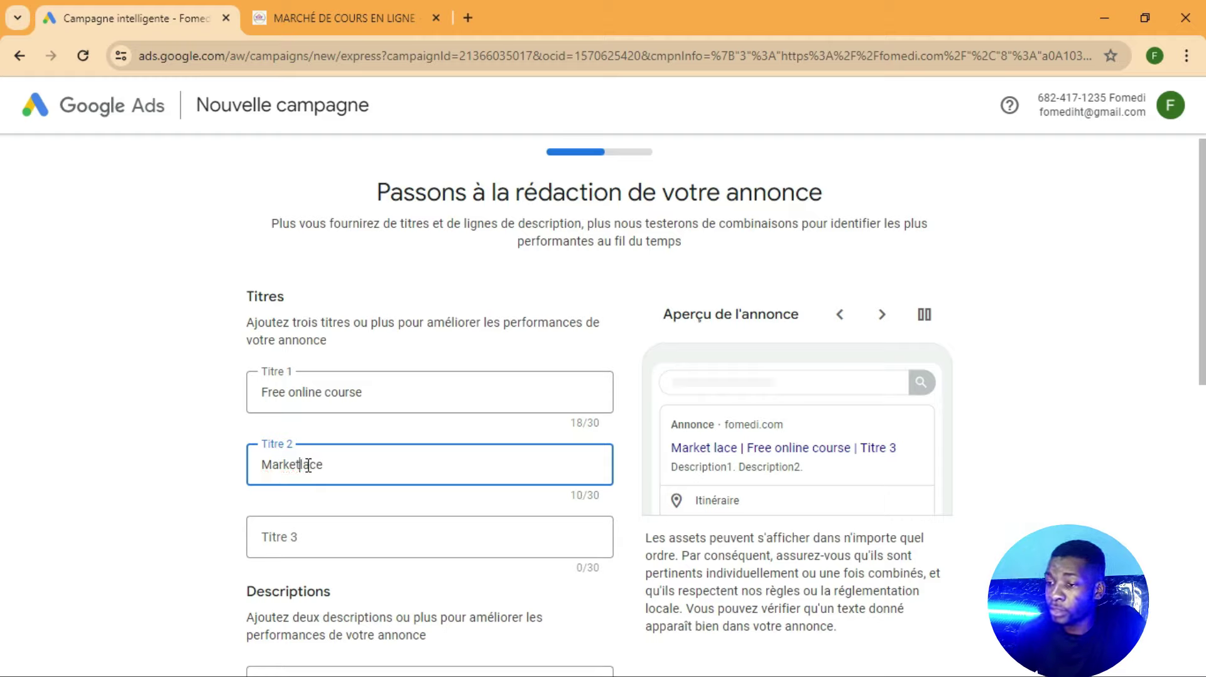
pyautogui.write('p')
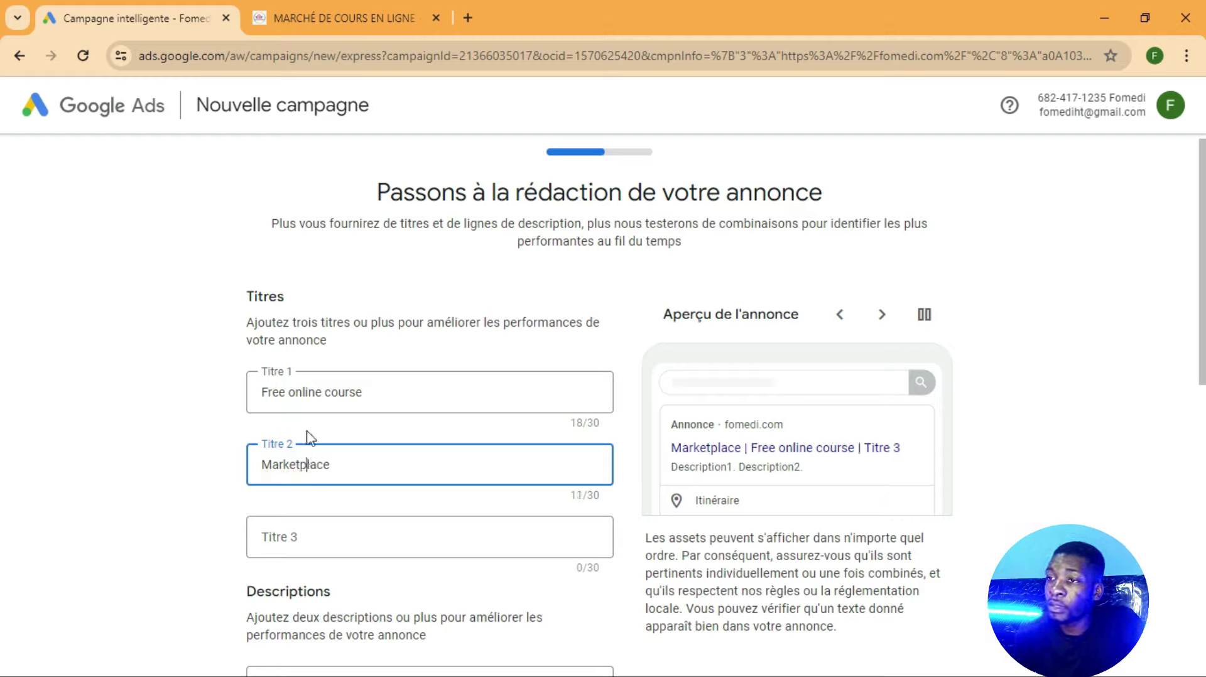
# - Switch the Fomedi website's language to English and return to the campaign's ad form
pyautogui.click(308, 18)
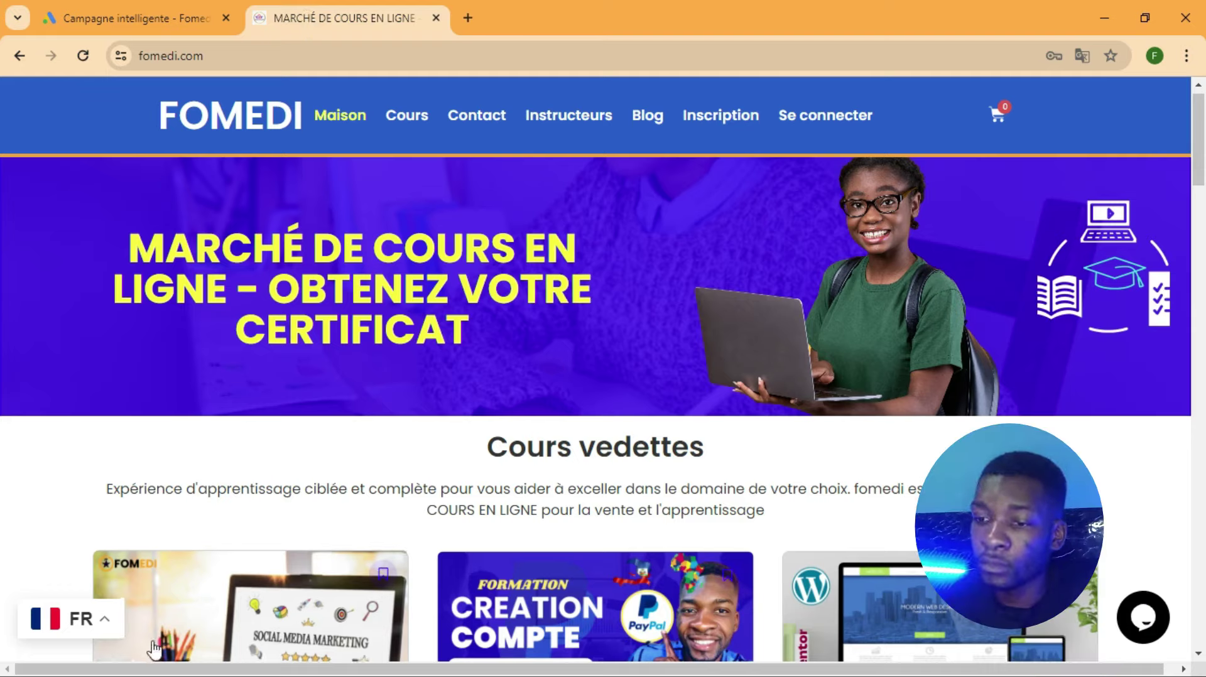
pyautogui.click(108, 623)
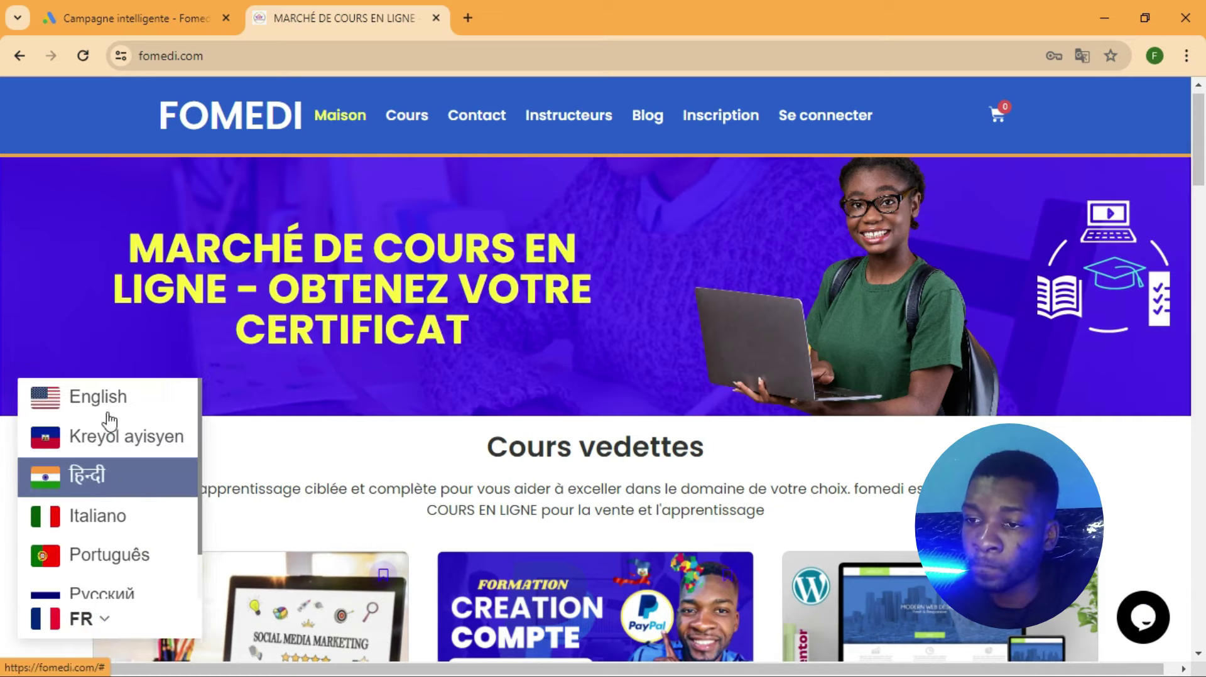
pyautogui.click(105, 402)
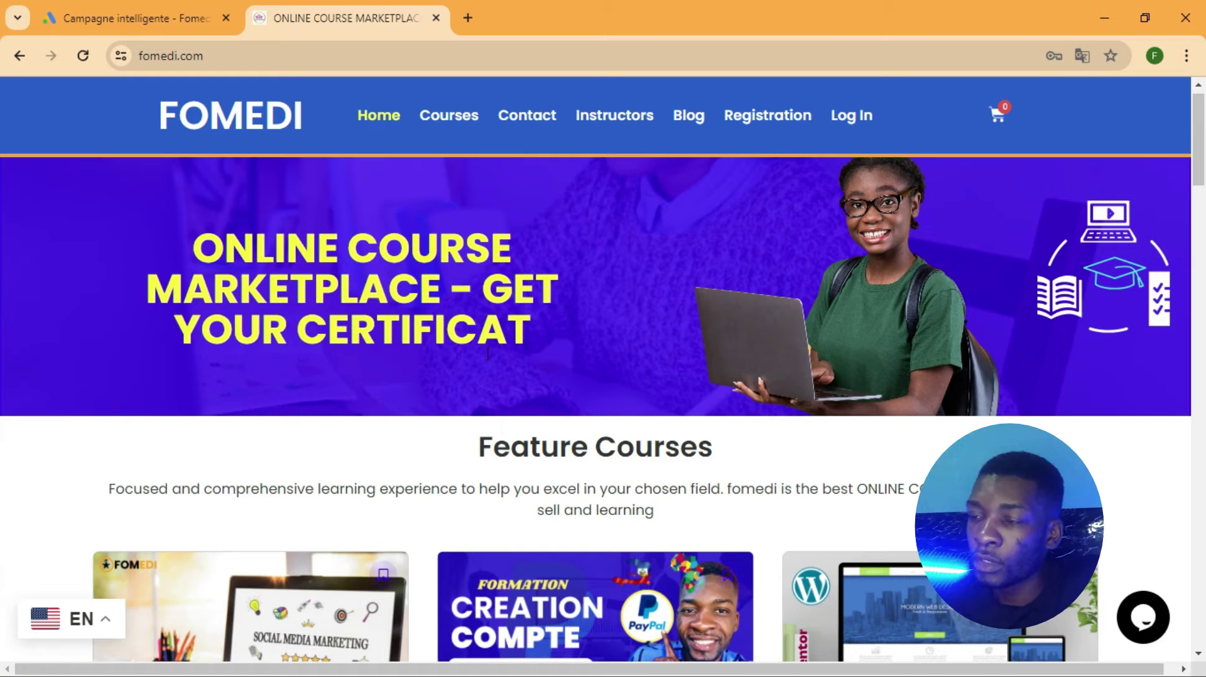
pyautogui.click(126, 18)
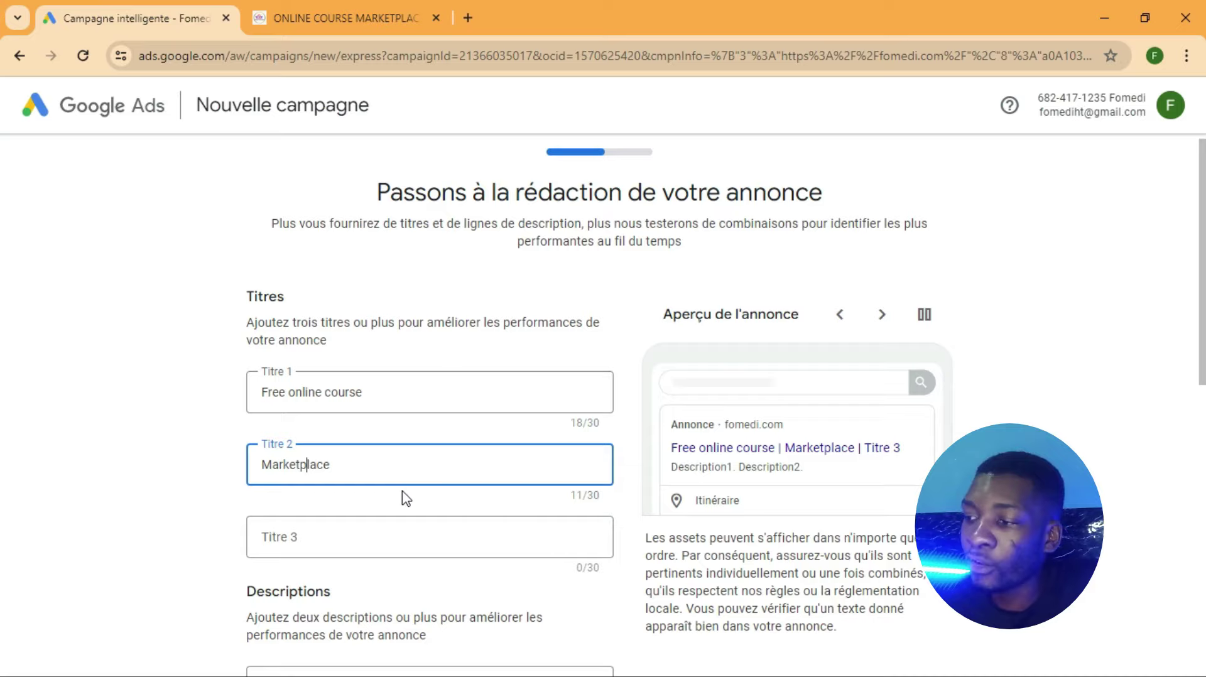
# - Enter "Learne online" as the ad's third headline
pyautogui.click(327, 540)
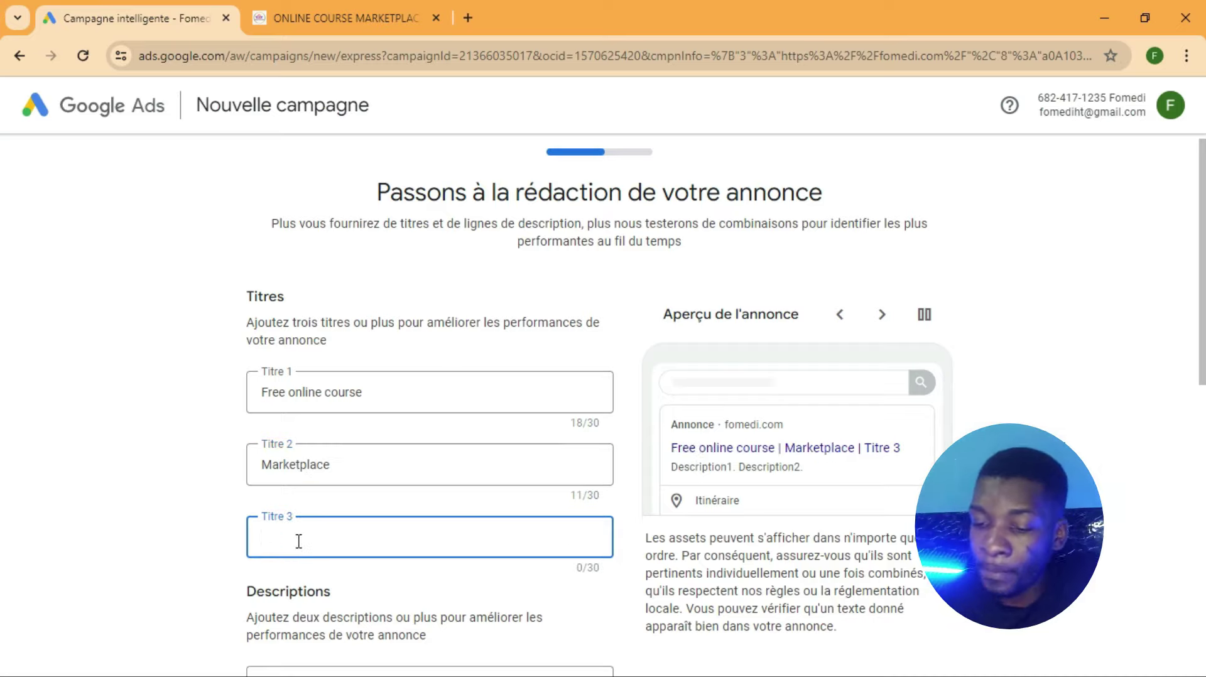
pyautogui.click(298, 541)
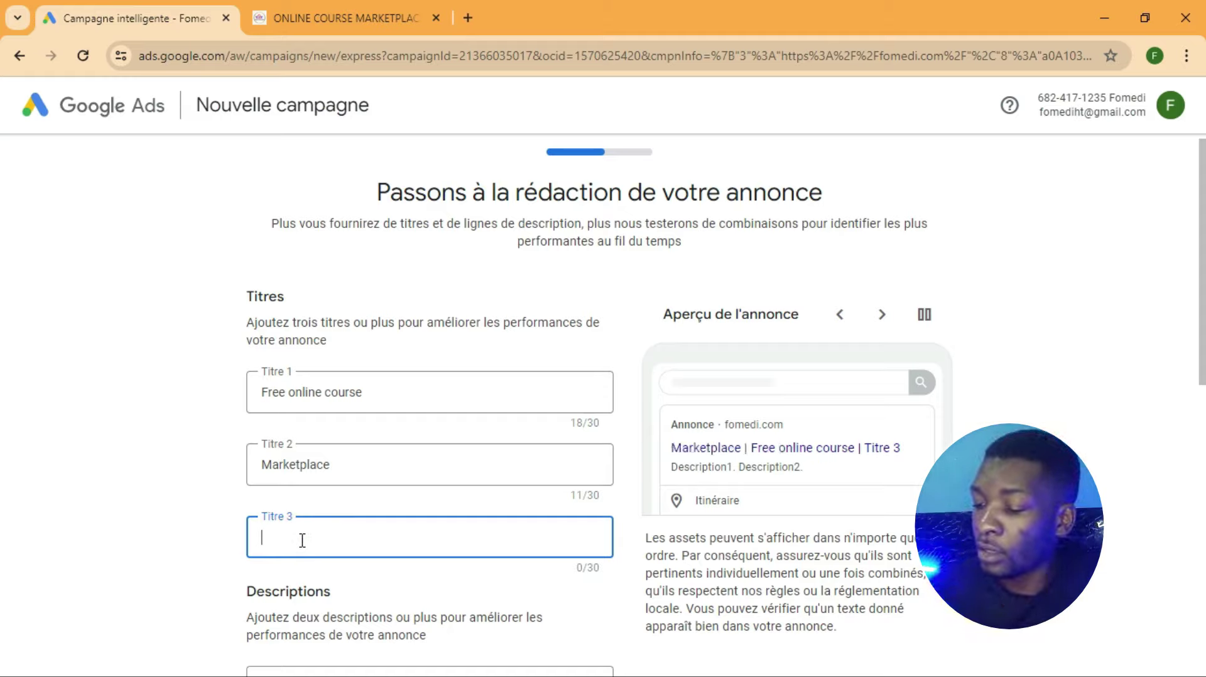
pyautogui.write('4')
pyautogui.write('earne online')
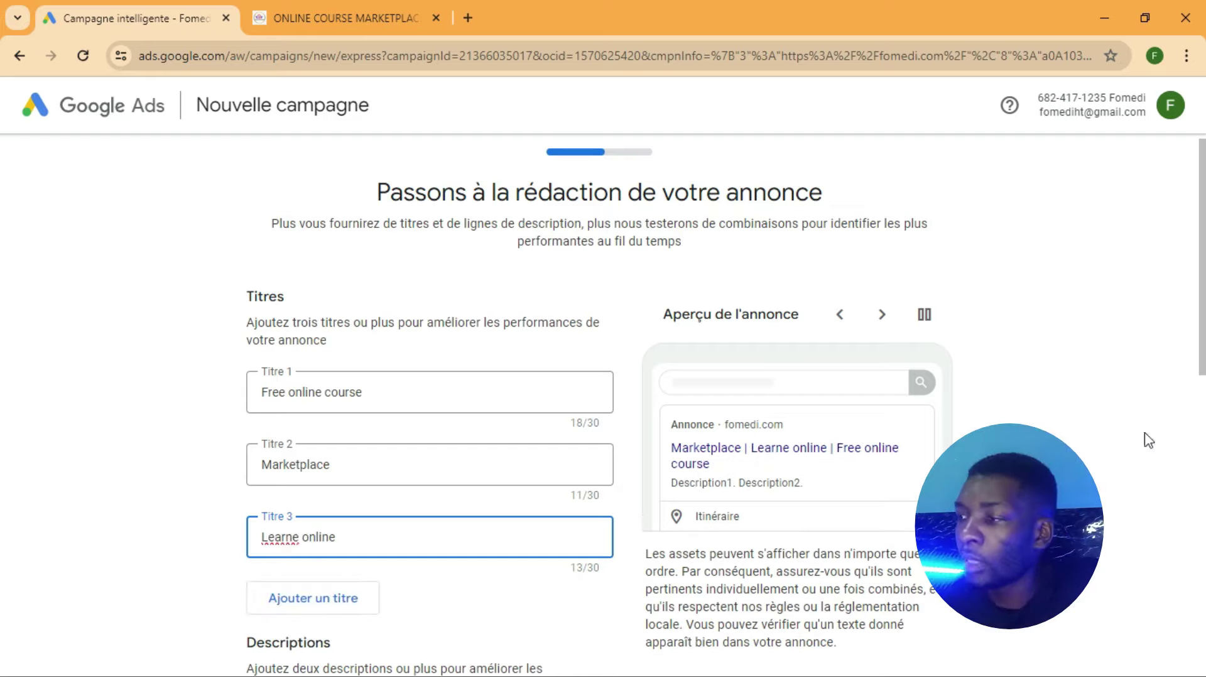
# - Check the Feature Courses introduction on the Fomedi website for description wording and return to the ad form
pyautogui.scroll(-1, 2, 300)
pyautogui.scroll(-4, 2, 301)
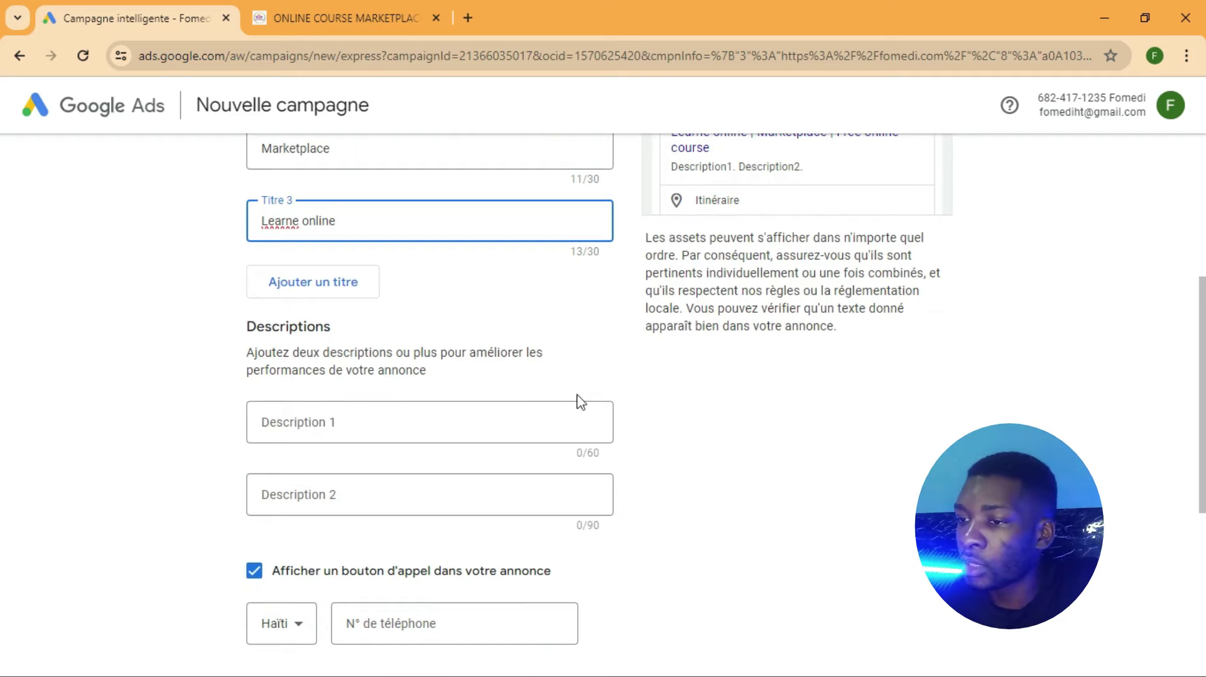
pyautogui.scroll(-3, 2, 319)
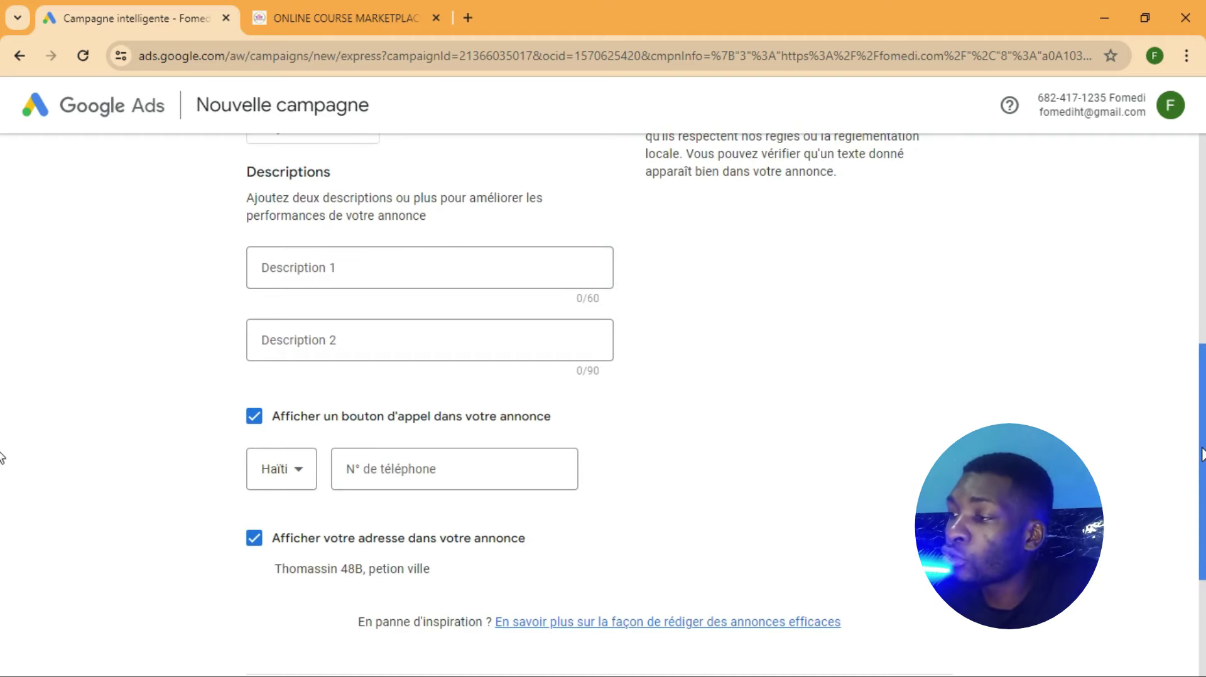
pyautogui.moveTo(1201, 452); pyautogui.dragTo(1192, 261)
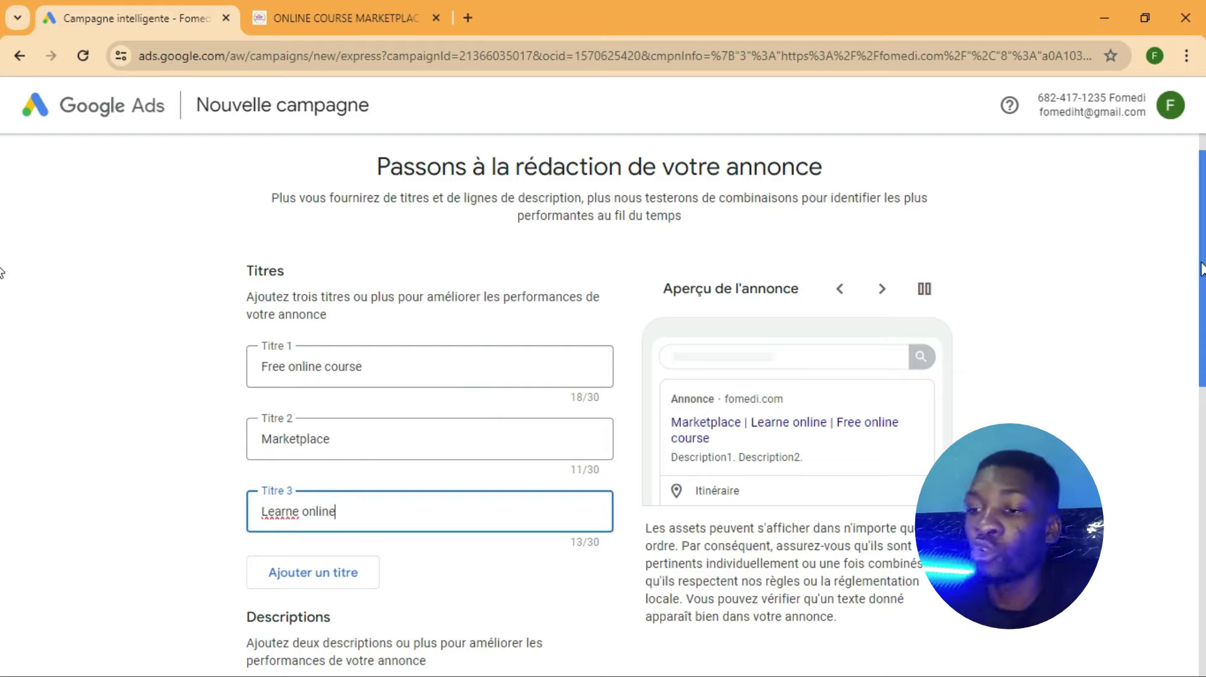
pyautogui.moveTo(1201, 269); pyautogui.dragTo(1202, 405)
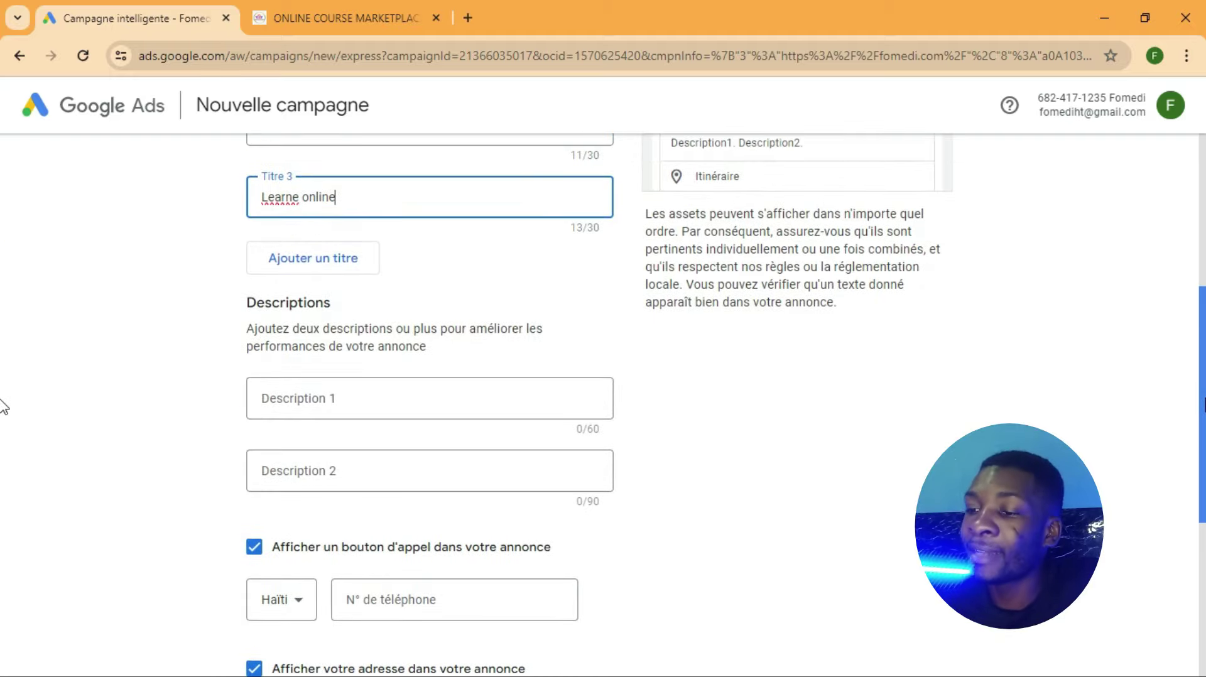
pyautogui.click(325, 24)
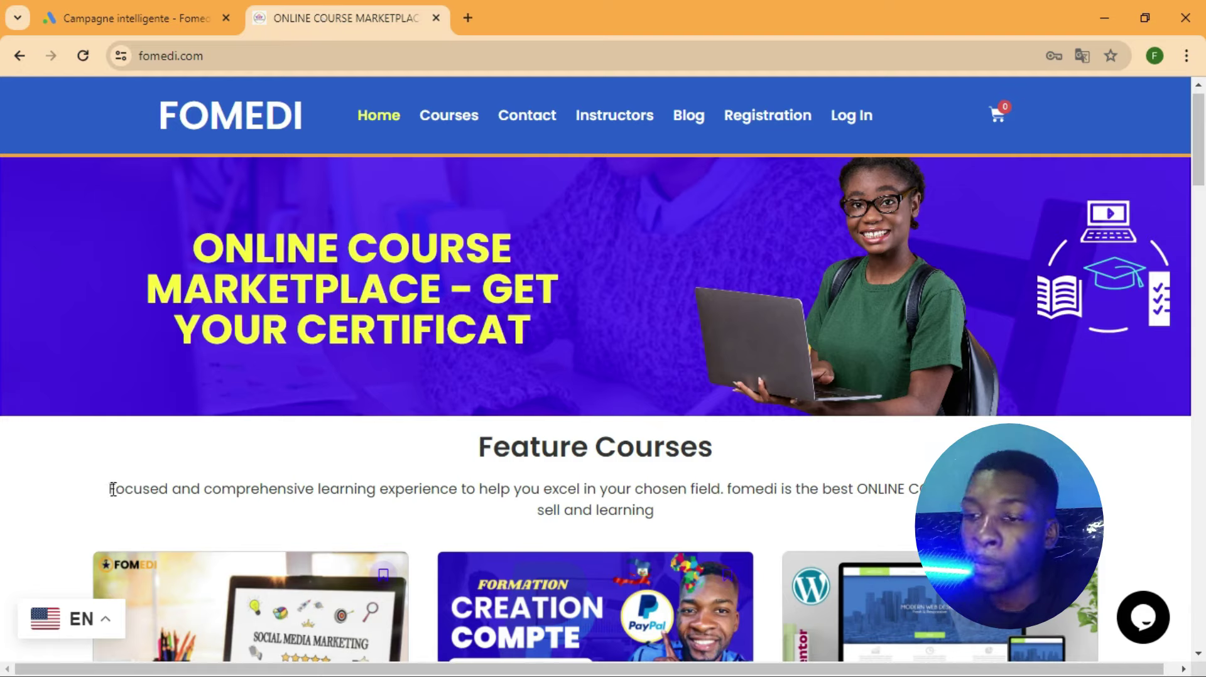
pyautogui.moveTo(109, 488); pyautogui.dragTo(1106, 516)
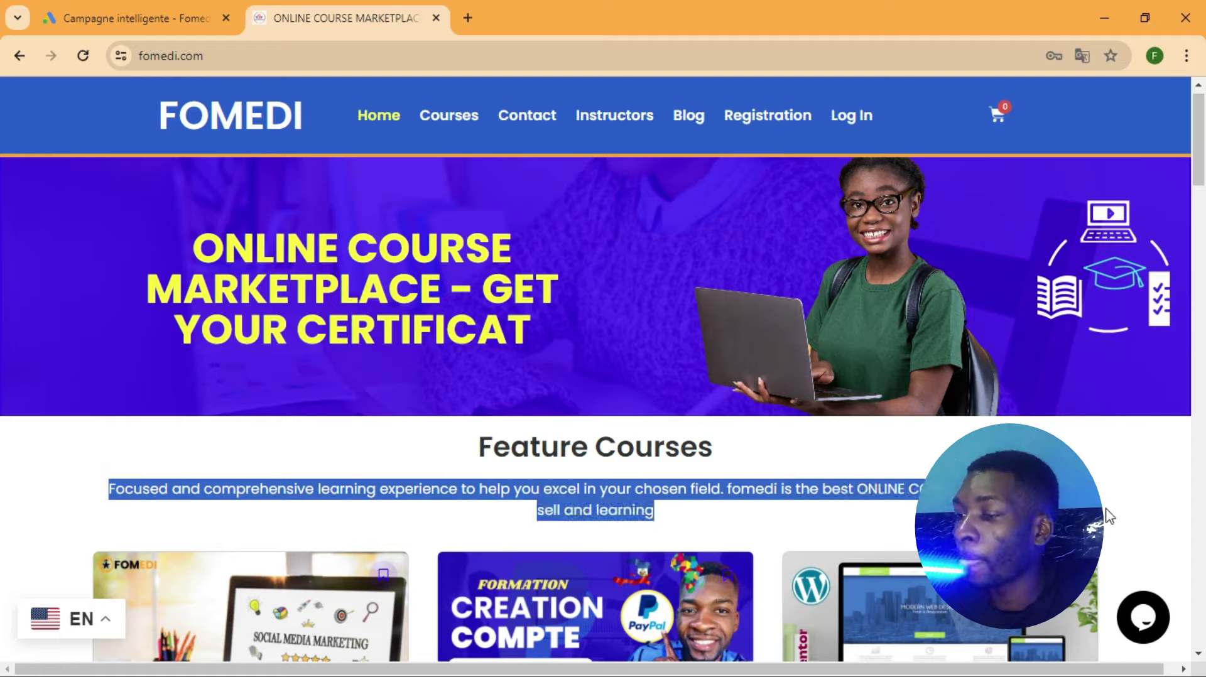
pyautogui.click(125, 18)
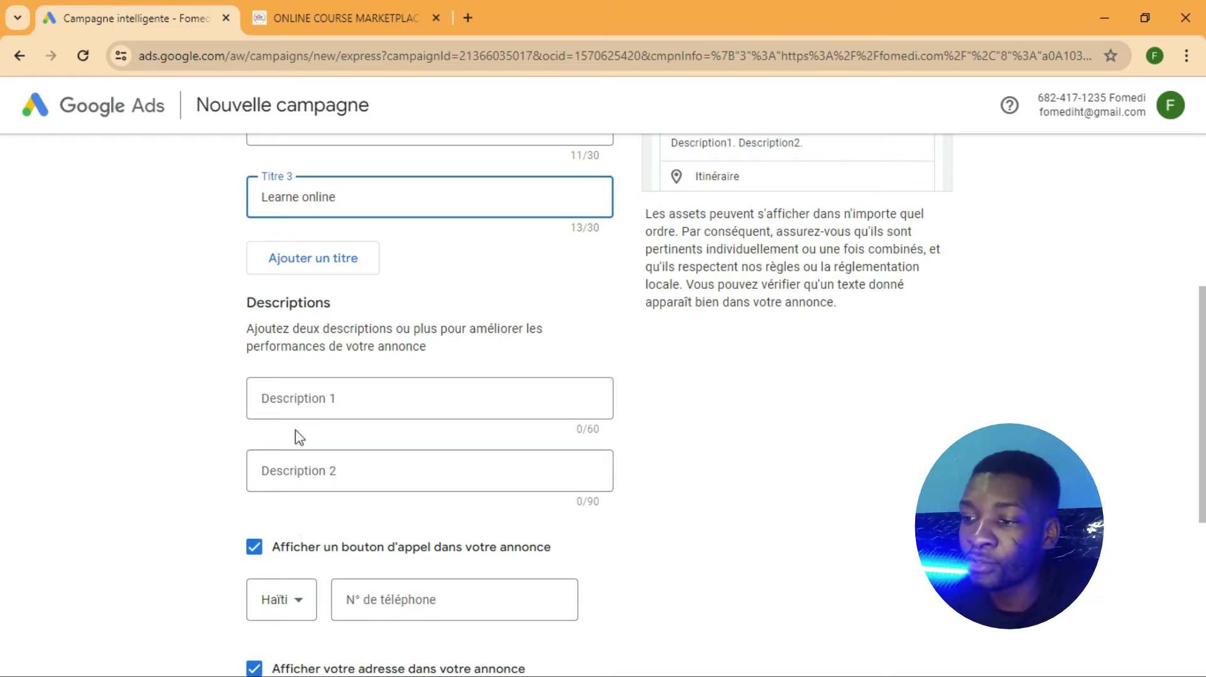
# - Enter "Fomedi is the place to learn any skills" as the ad's first description
pyautogui.click(301, 403)
pyautogui.write('Fomedi is the place to learn')
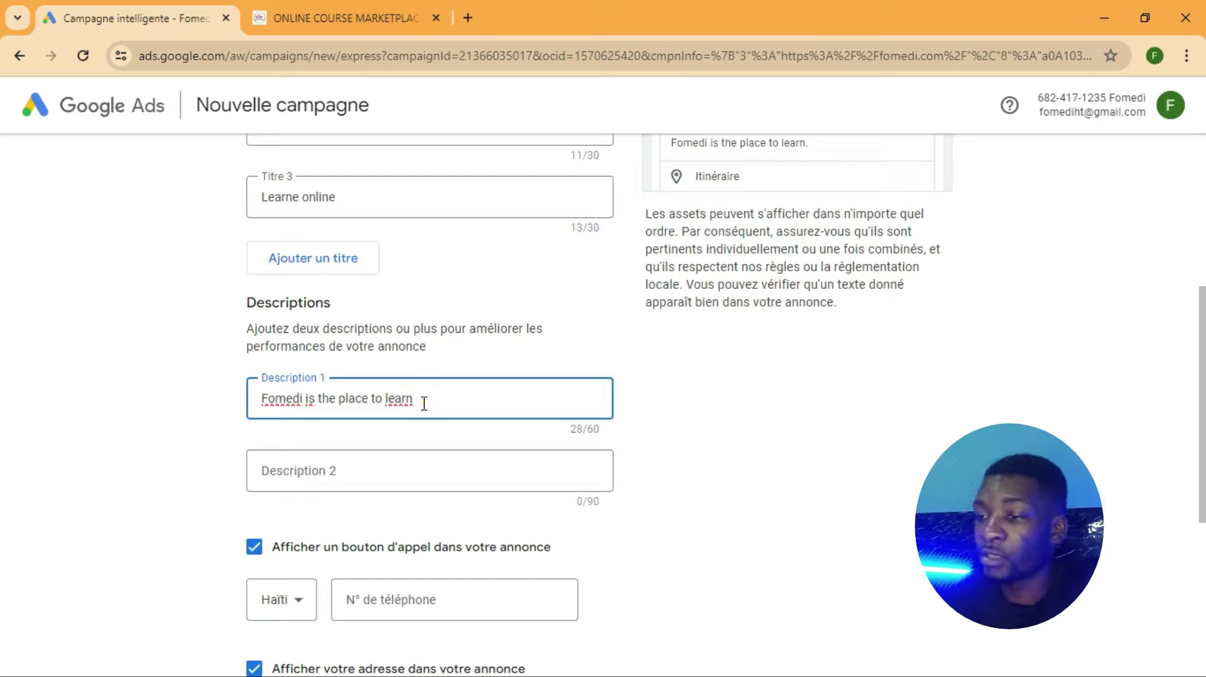
pyautogui.write('any skills')
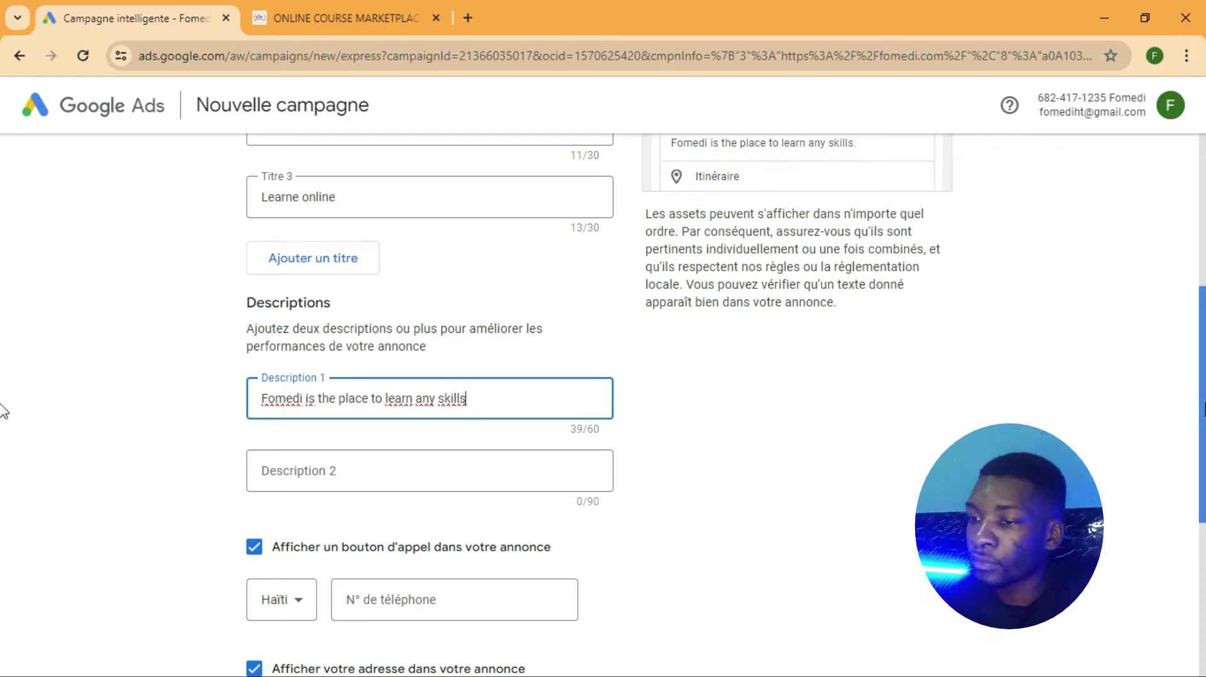
# - Review the ad's three headlines and first description against the ad preview
pyautogui.scroll(-4, 3, 411)
pyautogui.scroll(7, 4, 464)
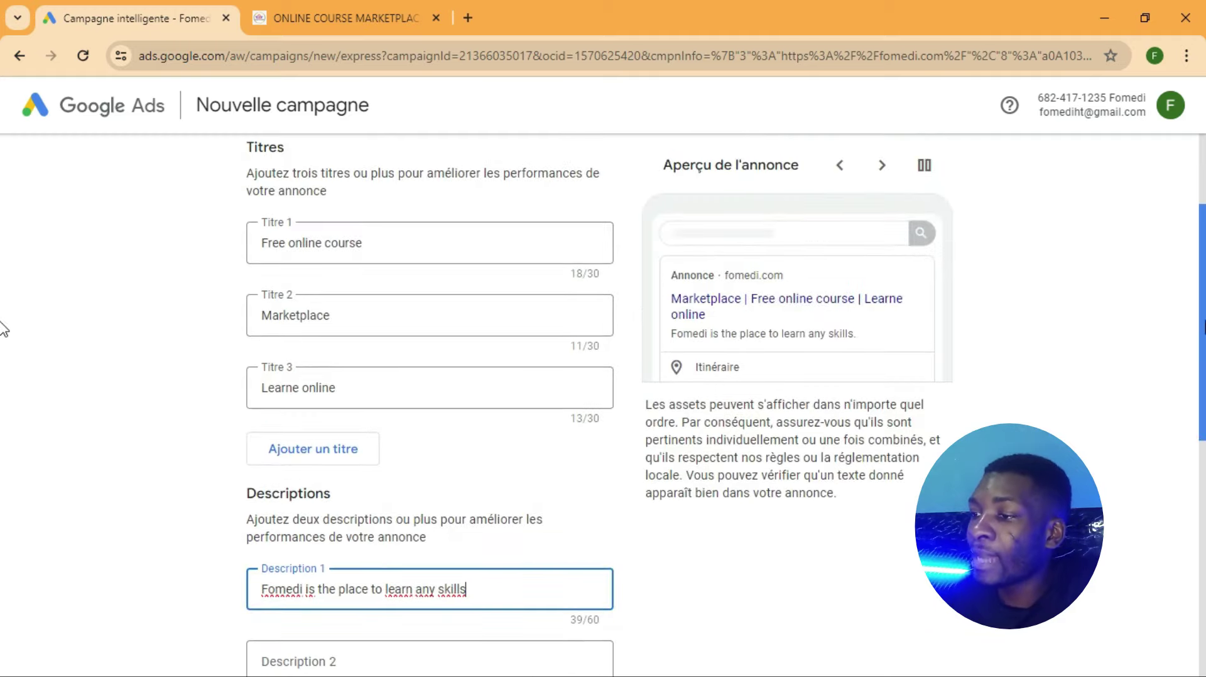
pyautogui.scroll(1, 3, 329)
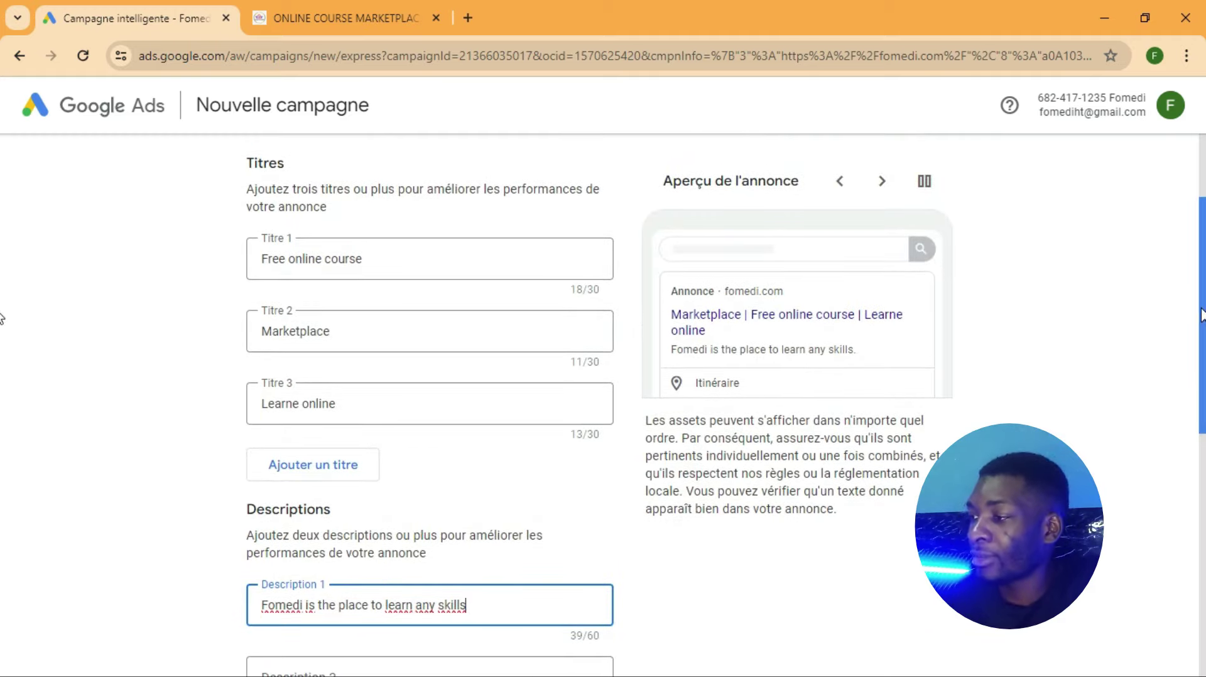
pyautogui.scroll(-1, 2, 314)
pyautogui.scroll(1, 1, 314)
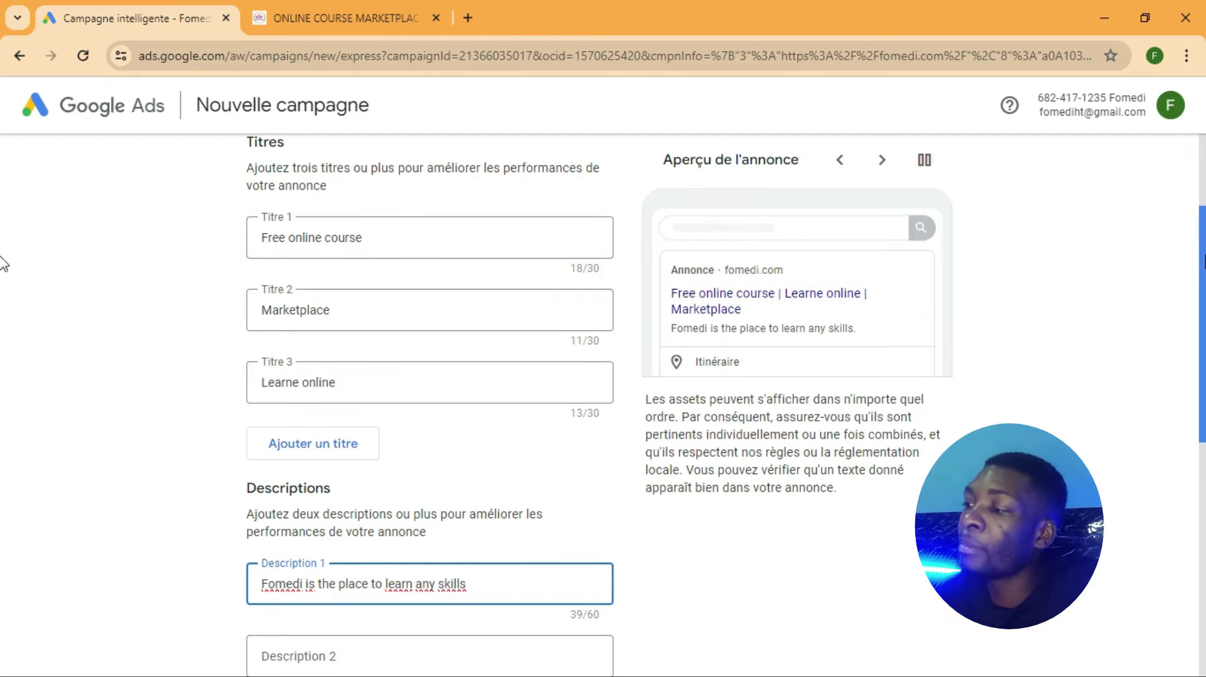
pyautogui.moveTo(1202, 261); pyautogui.dragTo(1200, 341)
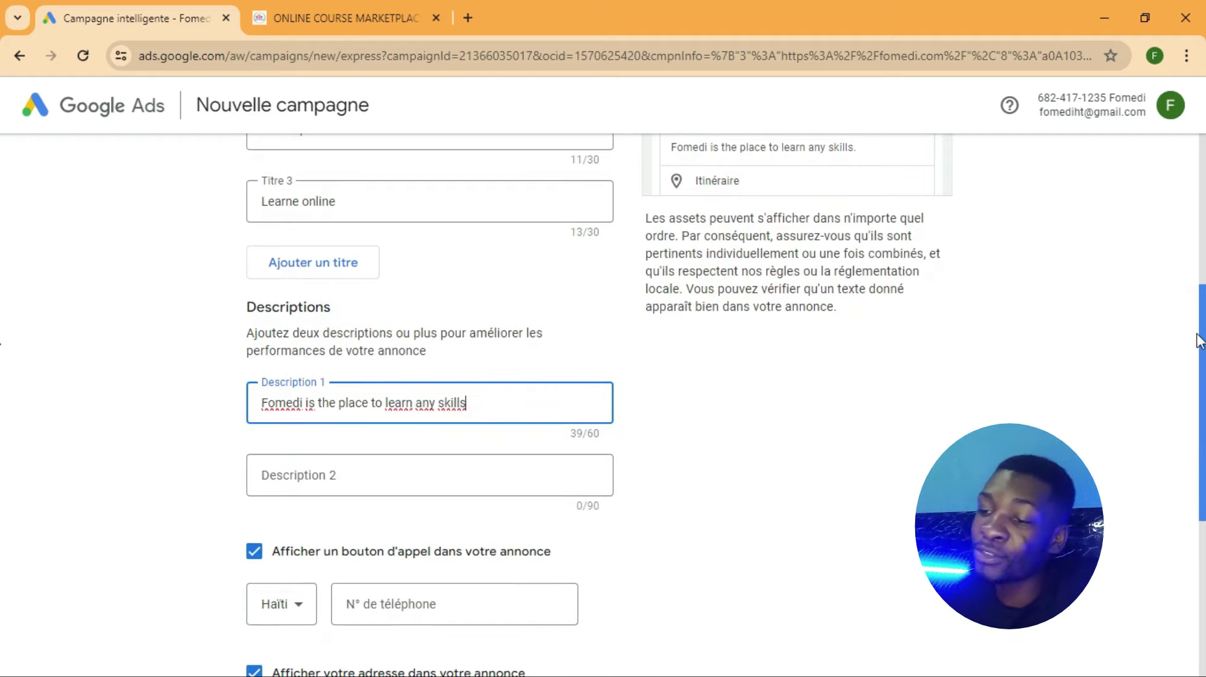
pyautogui.moveTo(1200, 341); pyautogui.dragTo(1200, 294)
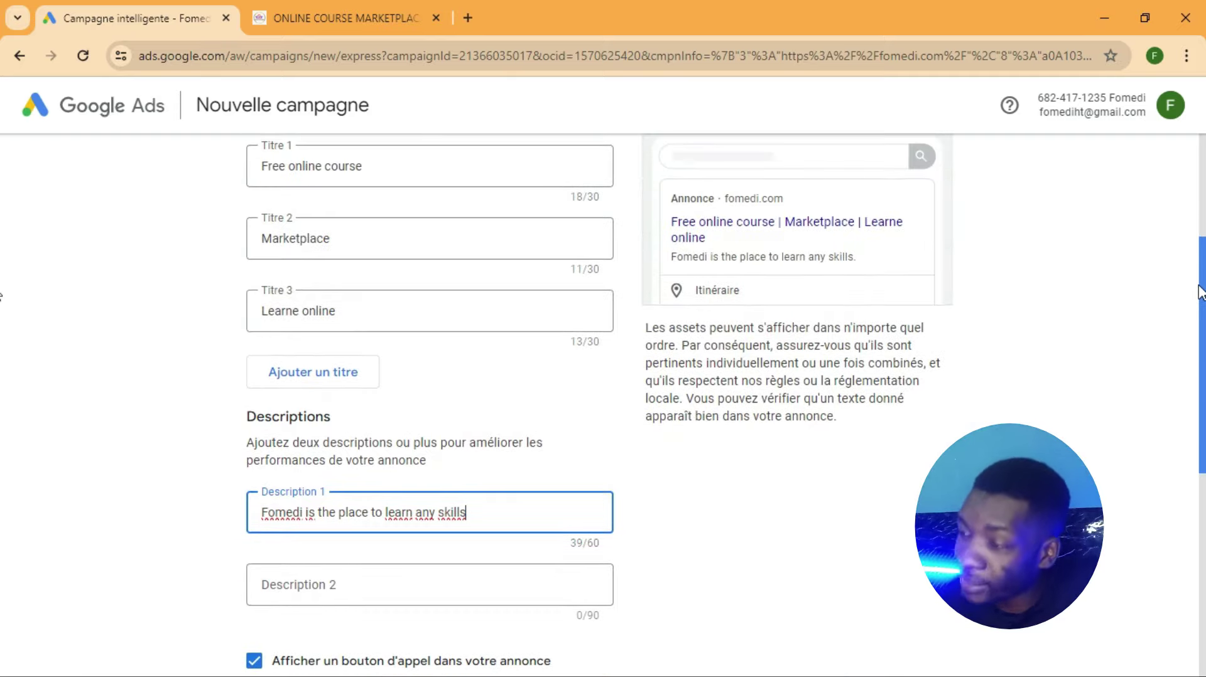
# - Turn off showing a call button and showing the business address in the ad
pyautogui.scroll(-1, 2, 314)
pyautogui.scroll(-4, 3, 326)
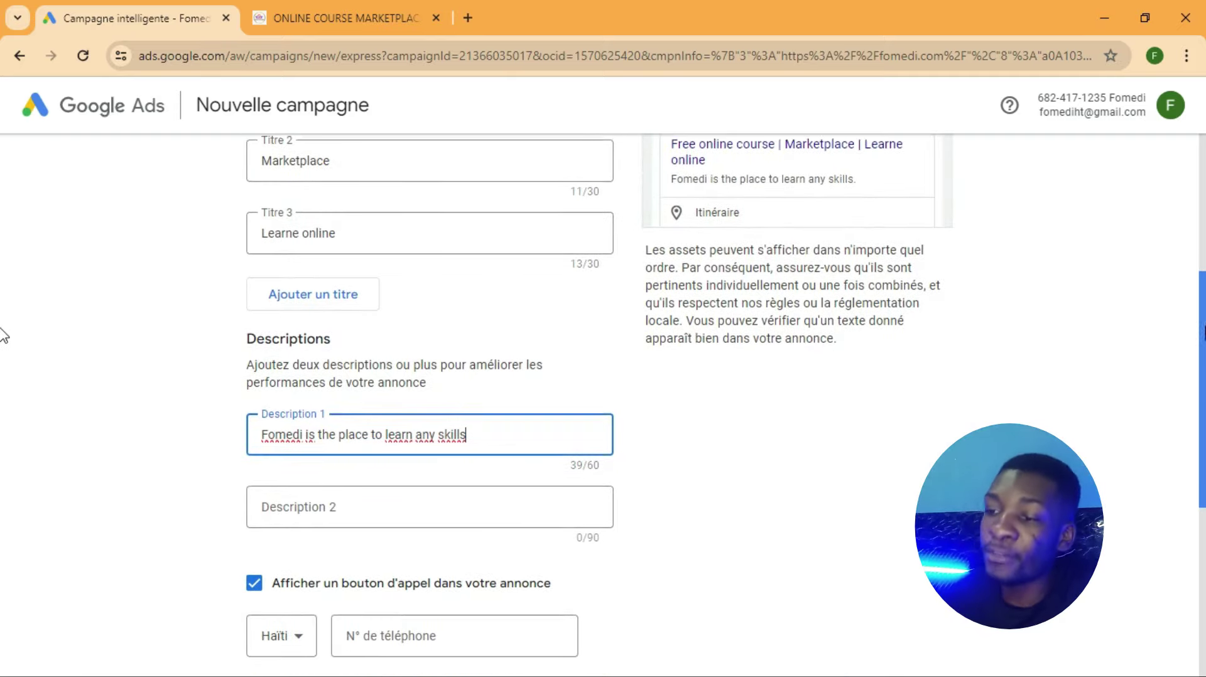
pyautogui.scroll(-2, 3, 443)
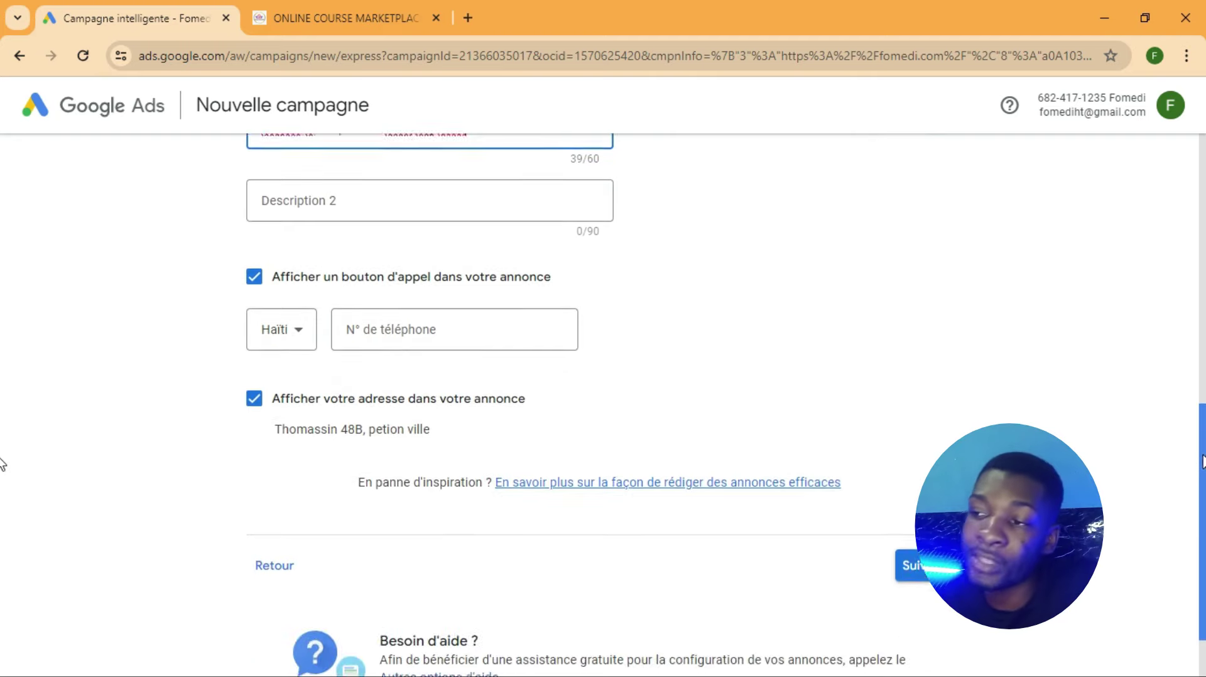
pyautogui.scroll(-1, 2, 487)
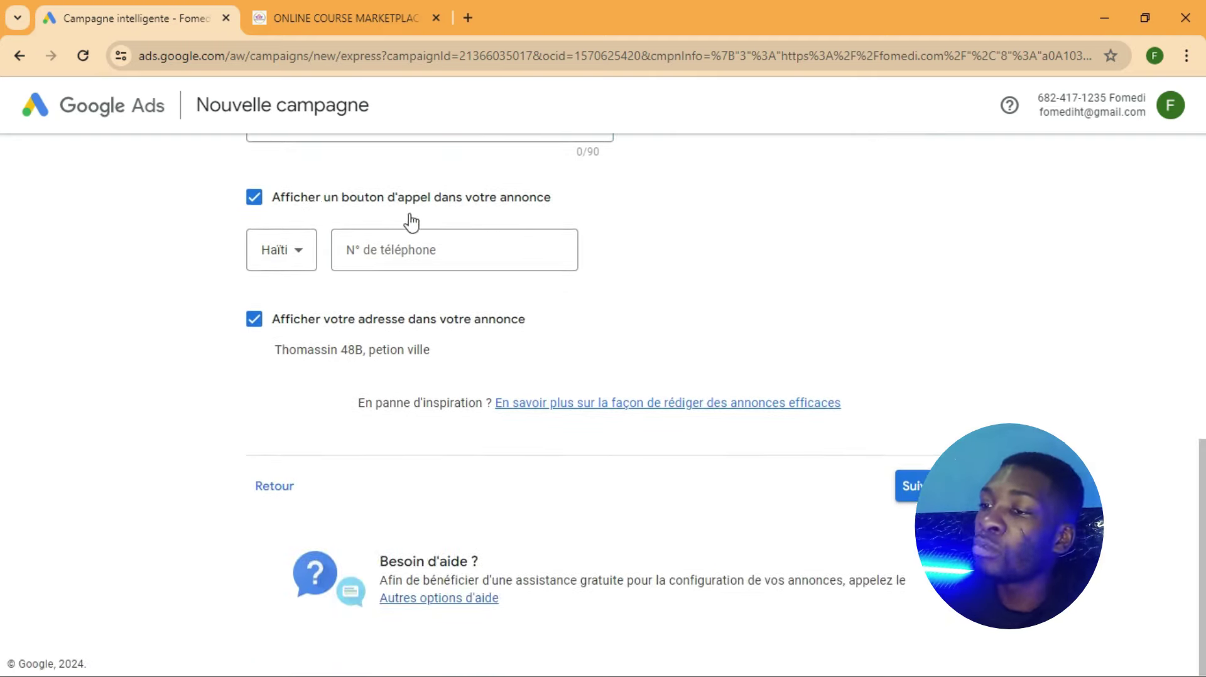
pyautogui.click(254, 198)
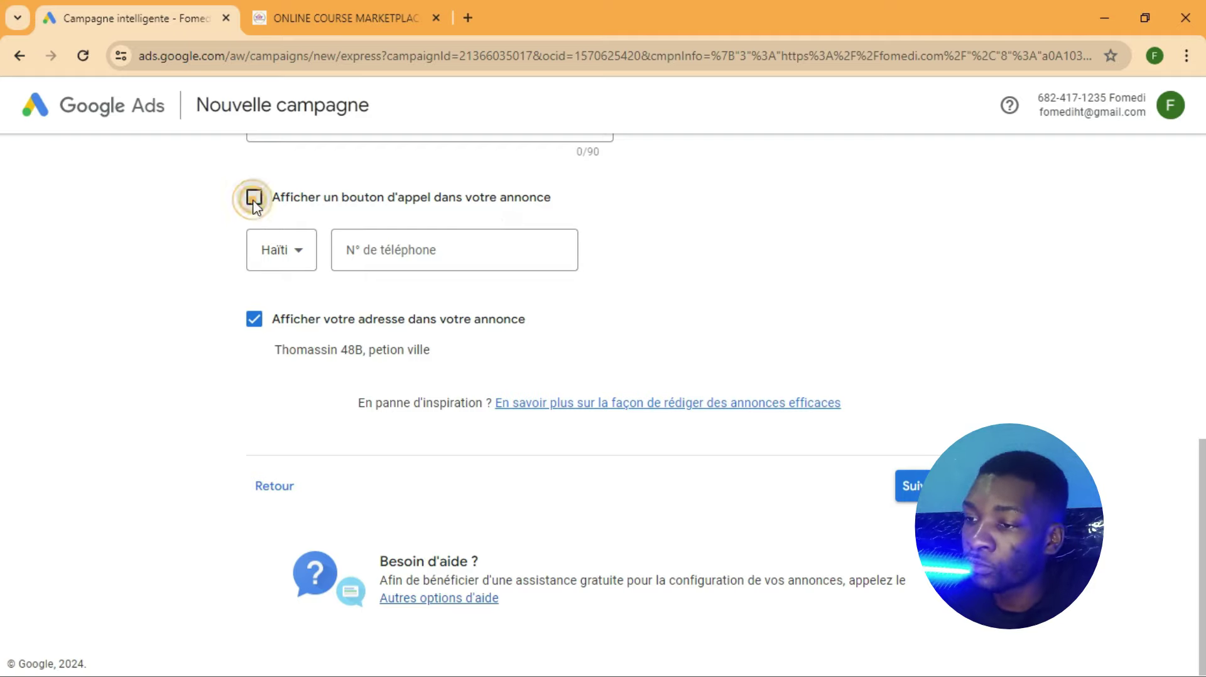
pyautogui.click(302, 255)
pyautogui.click(679, 262)
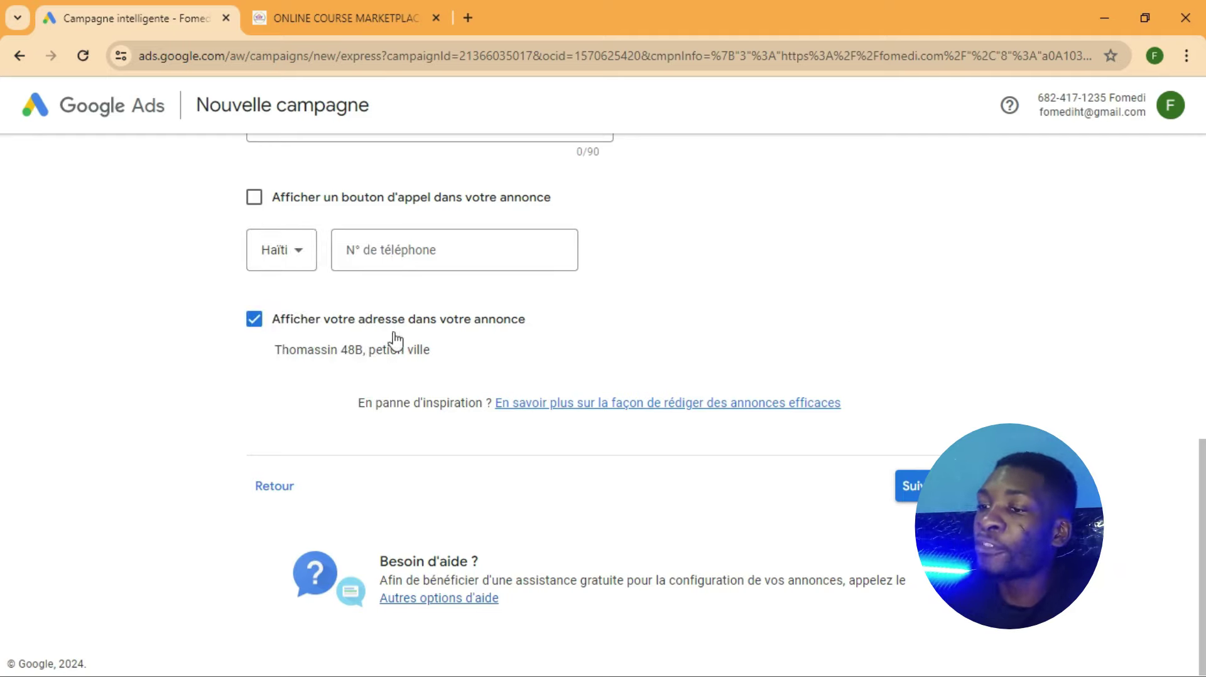
pyautogui.click(254, 322)
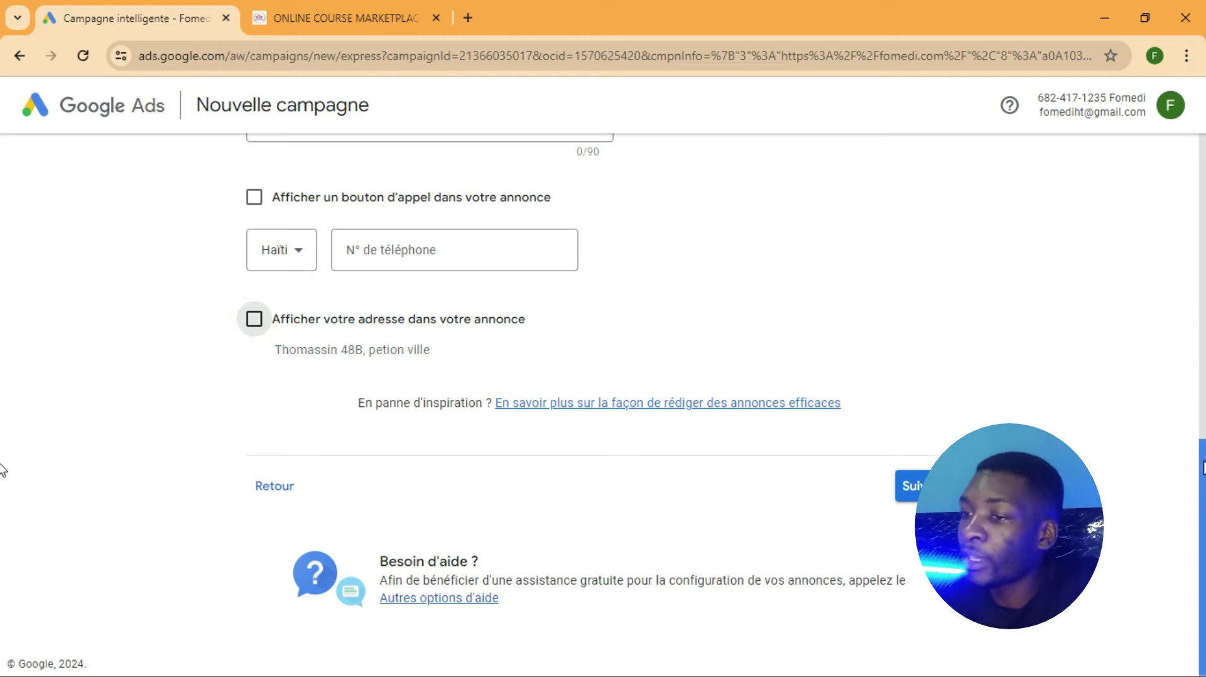
# - Enter "Get your free certificat by our expert" as the ad's second description and continue to the image stage
pyautogui.moveTo(1203, 468); pyautogui.dragTo(1196, 184)
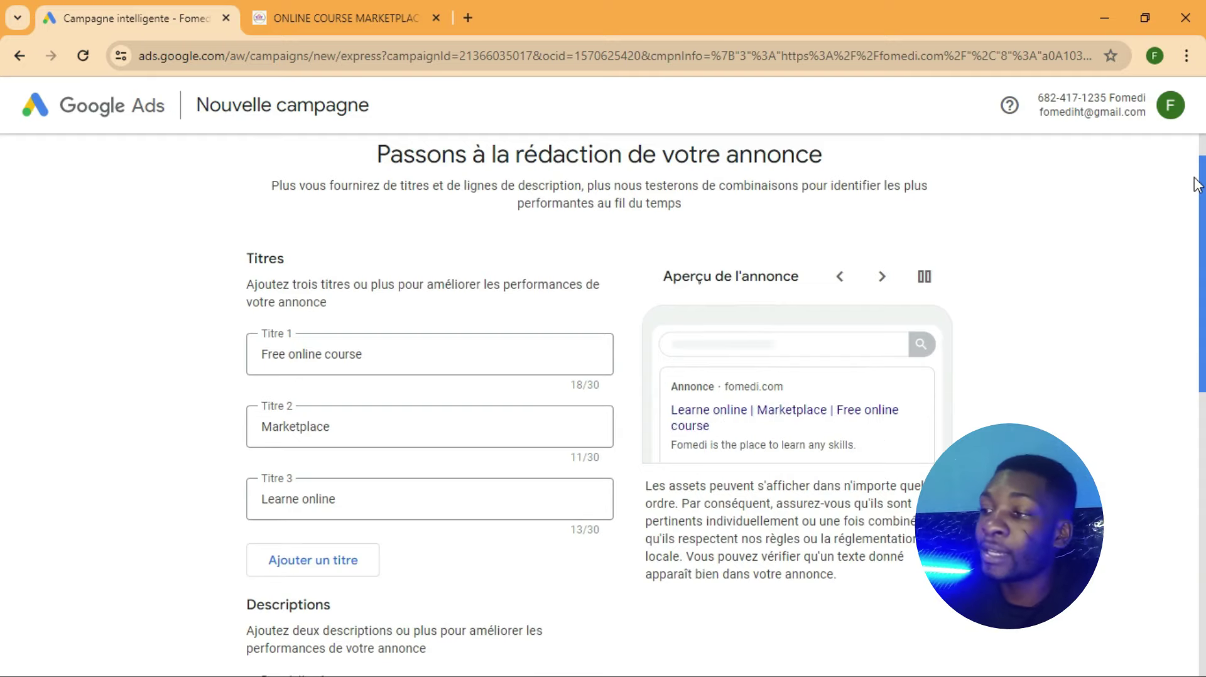
pyautogui.moveTo(1196, 184); pyautogui.dragTo(1202, 452)
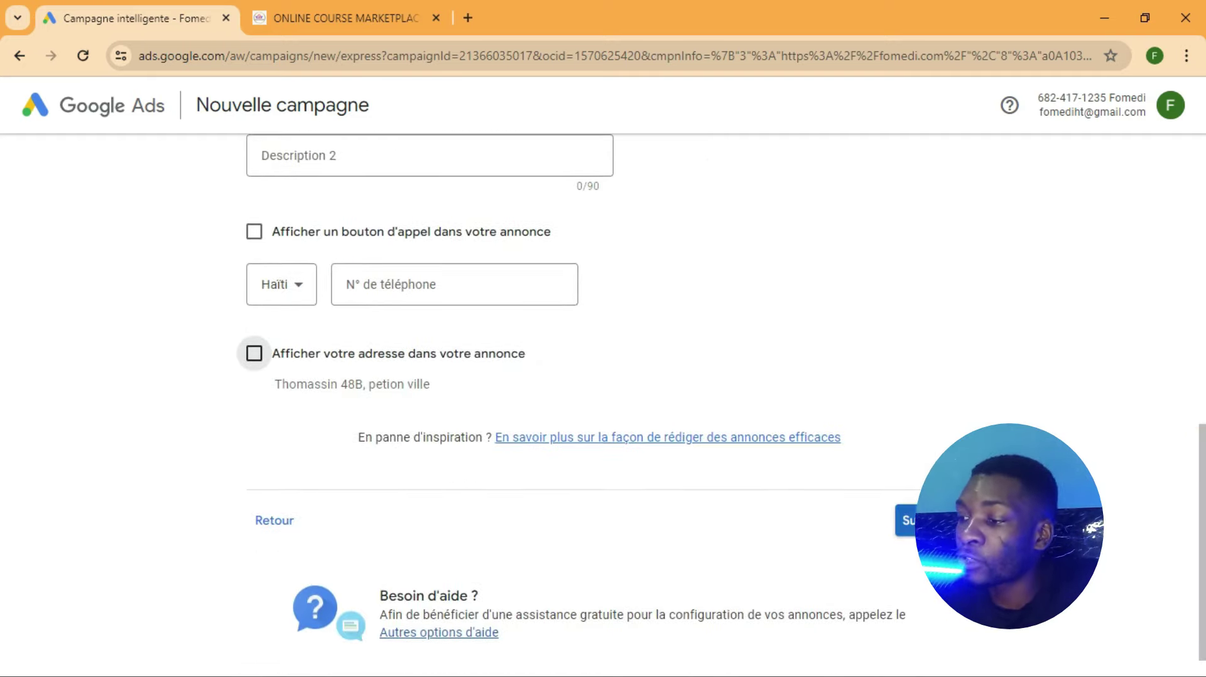
pyautogui.click(358, 166)
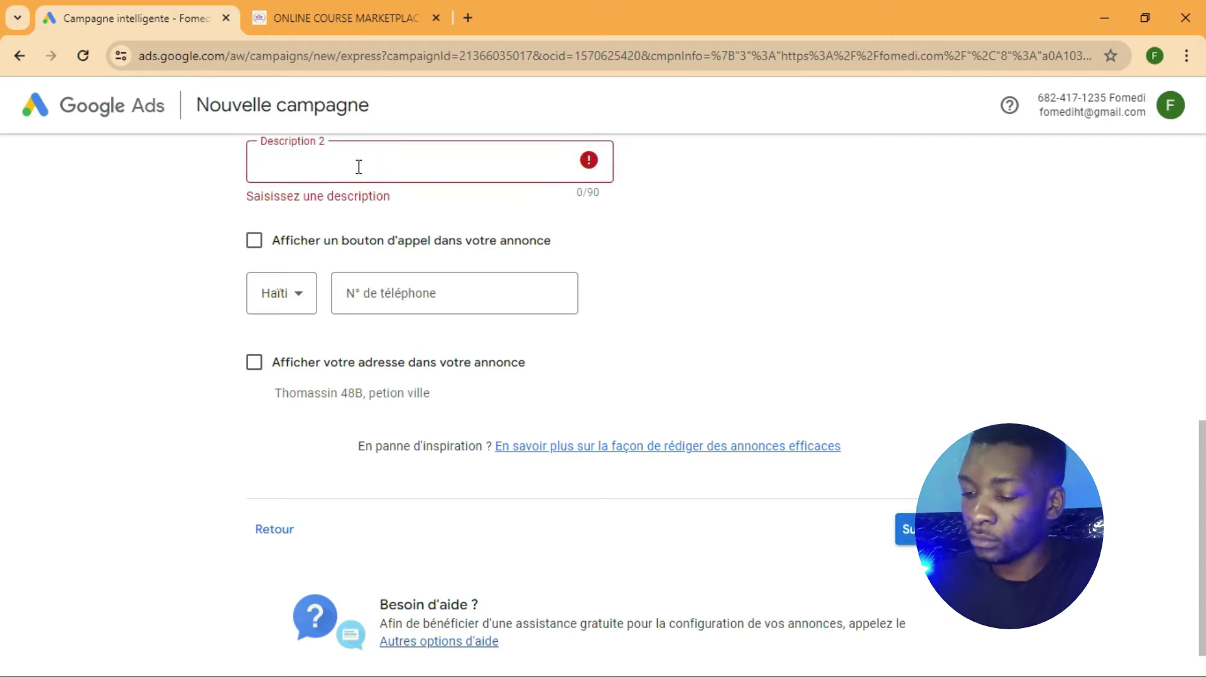
pyautogui.write('Get your free certificat by our expert')
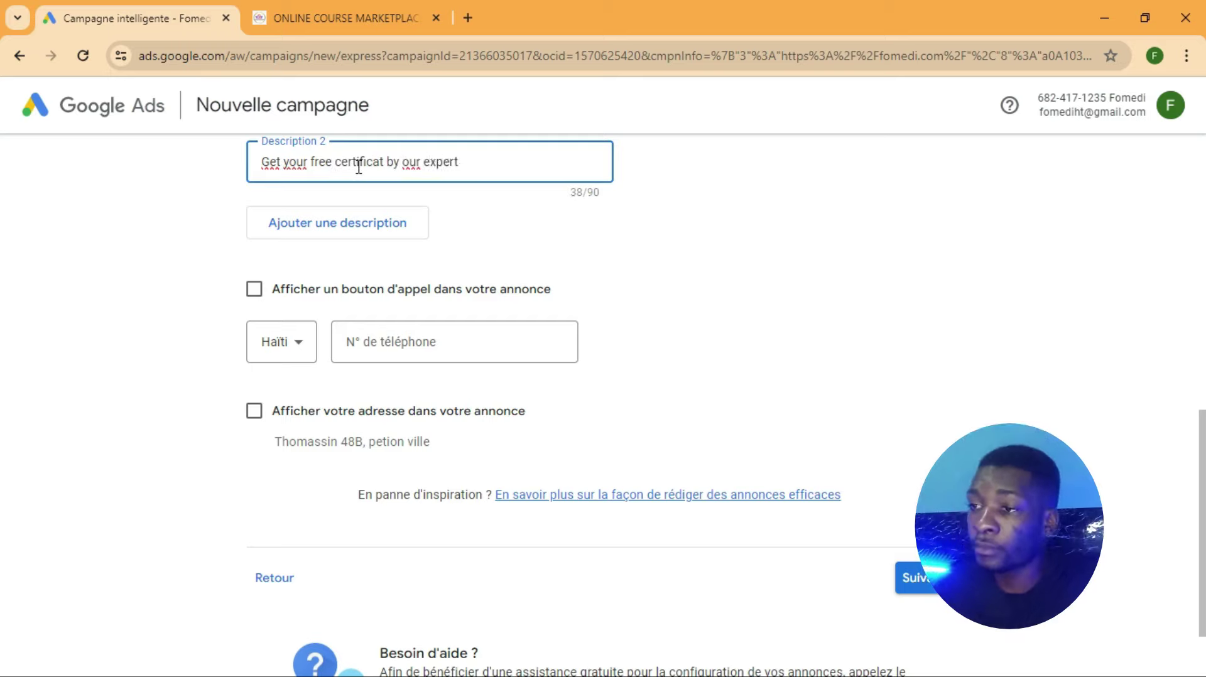
pyautogui.click(912, 577)
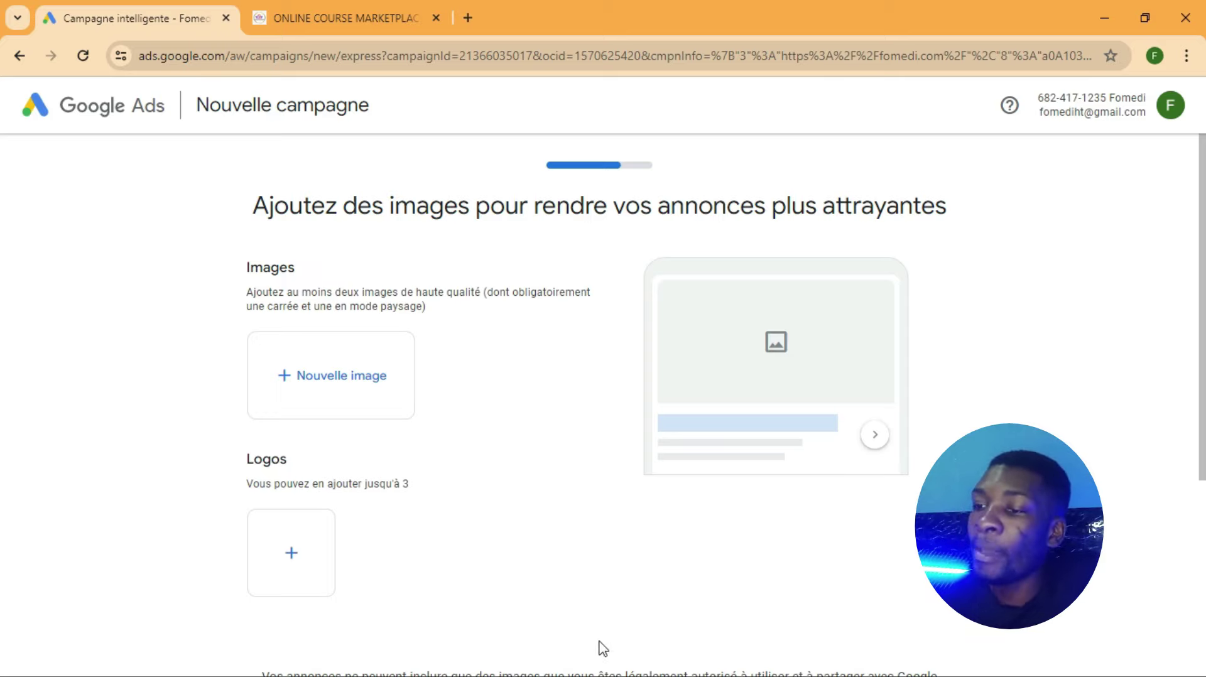
# - Import the image "Yellow Did You Know Interesting Fact Facebook Post" from the Downloads folder for the ad
pyautogui.click(352, 385)
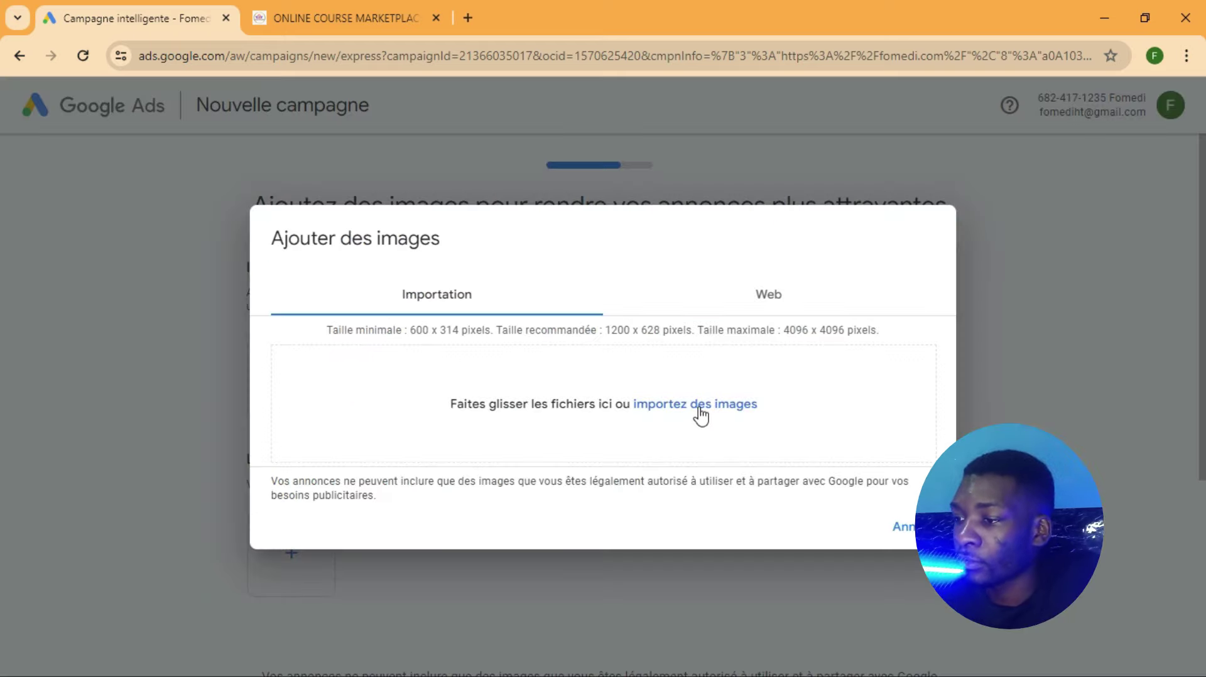
pyautogui.click(700, 413)
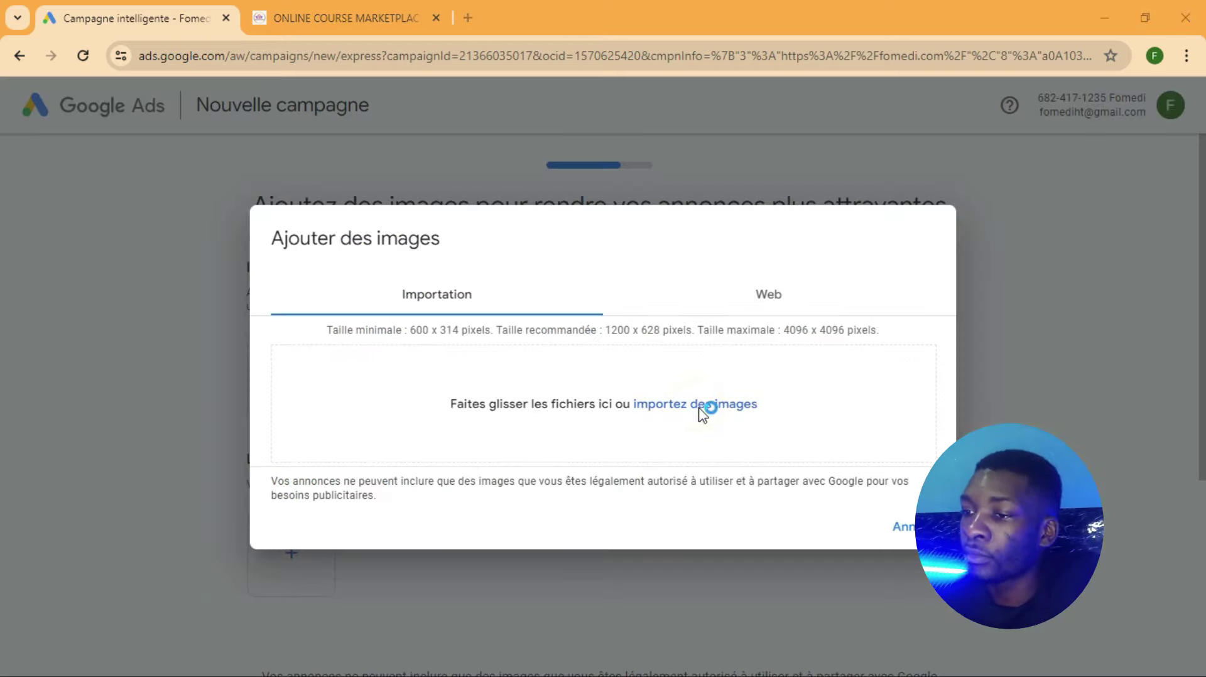
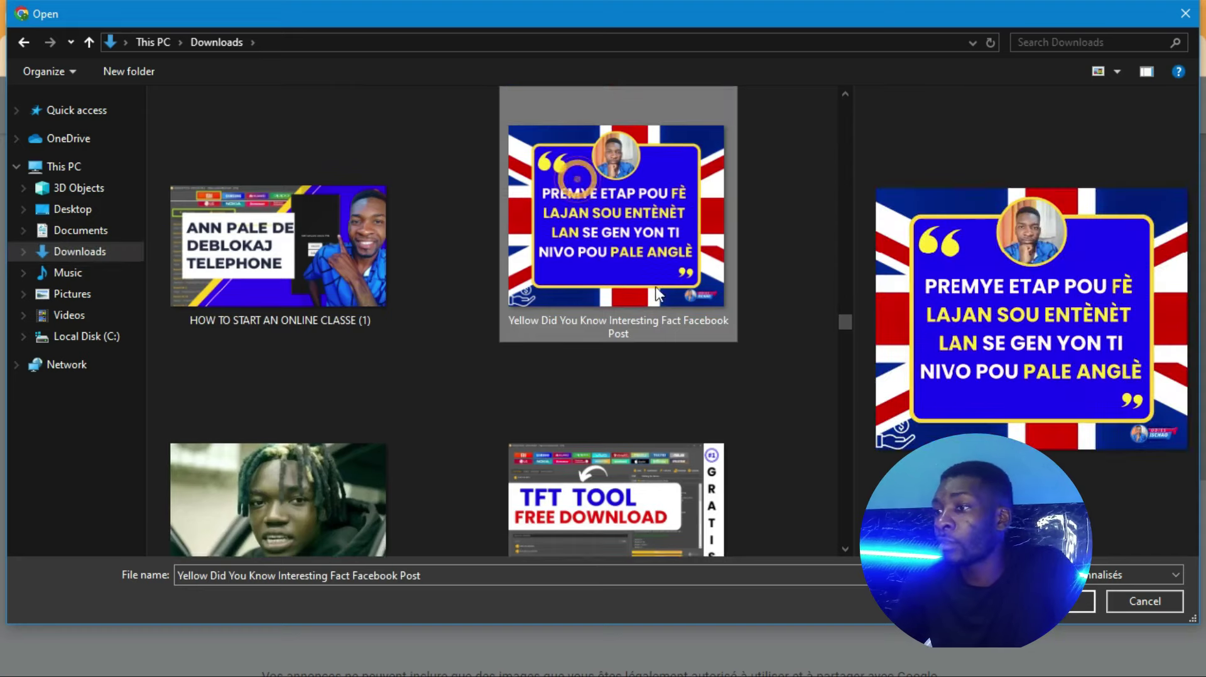
pyautogui.press('Return')
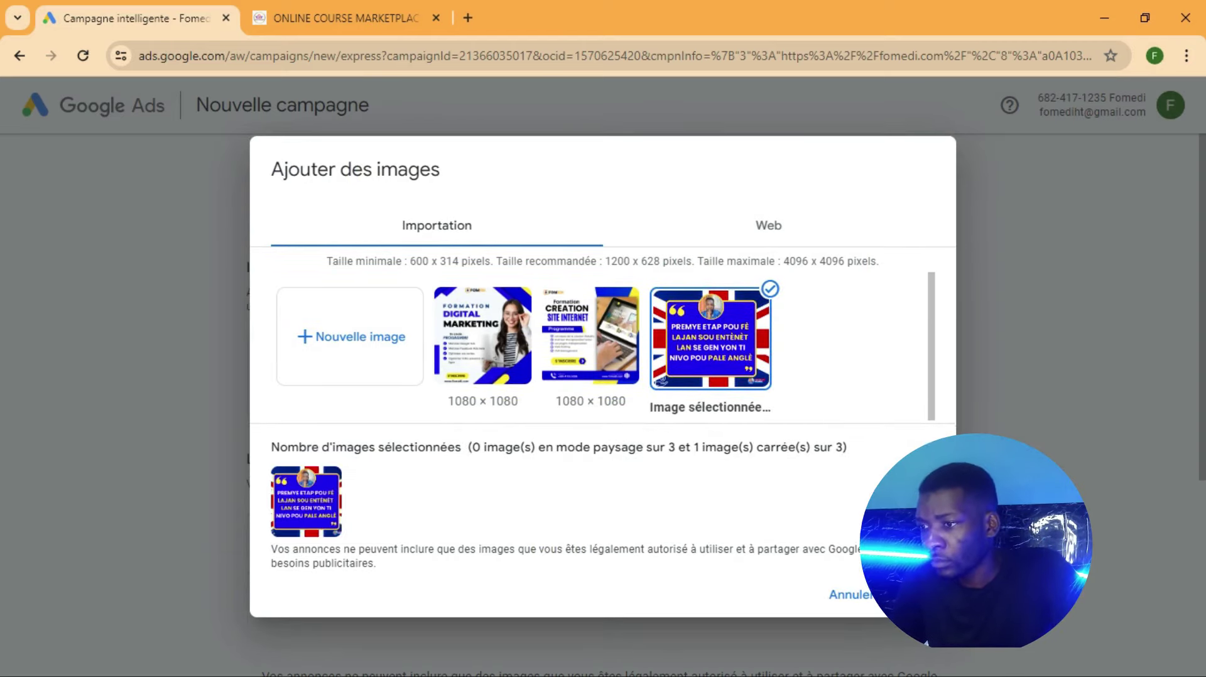
# - Add the website creation and digital marketing images to the ad in both landscape (1.91:1) and square (1:1) formats
pyautogui.click(587, 360)
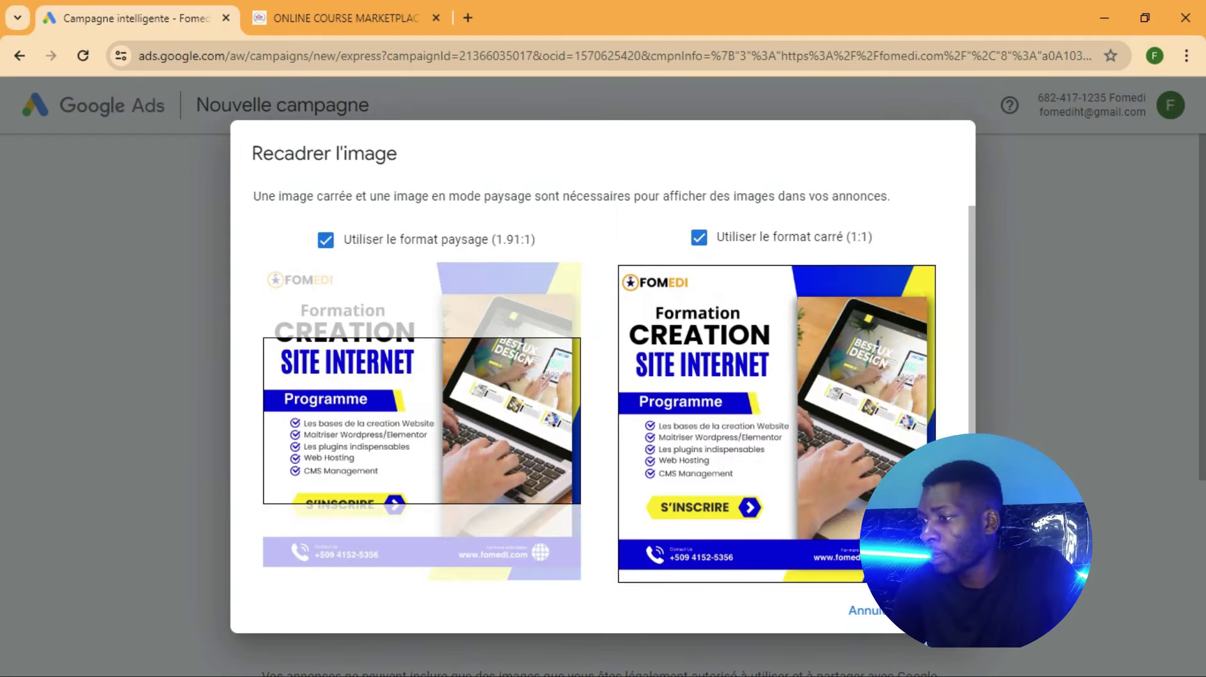
pyautogui.press('Return')
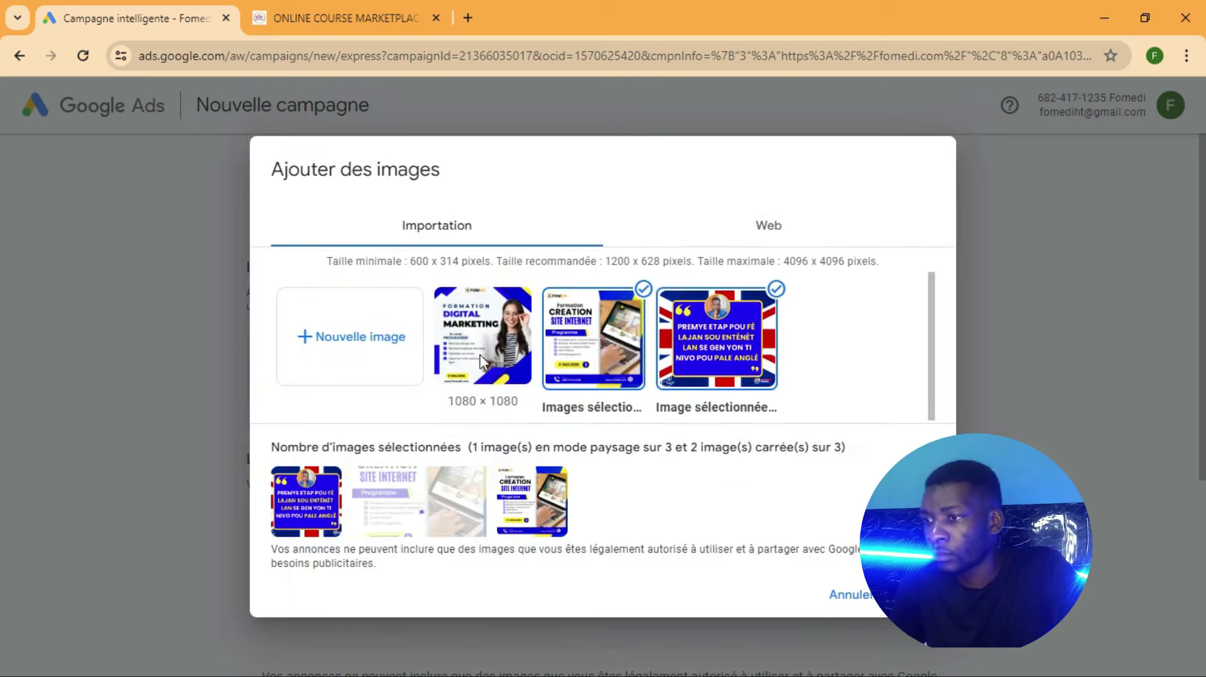
pyautogui.click(476, 350)
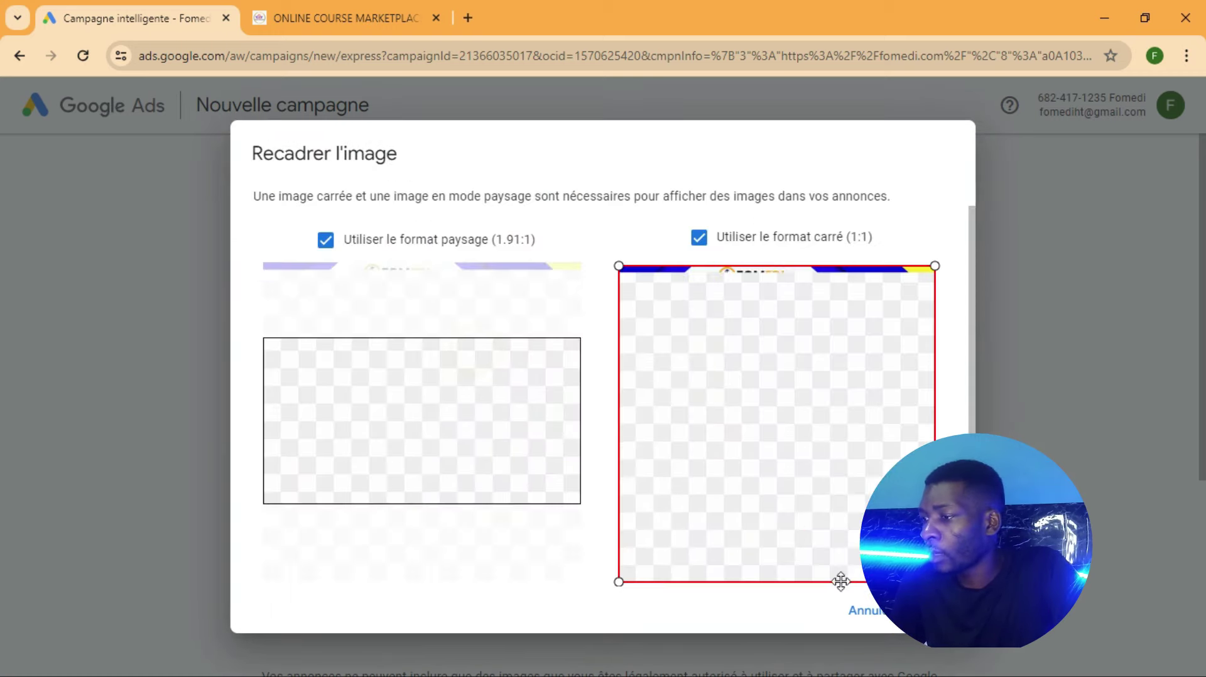
pyautogui.press('Return')
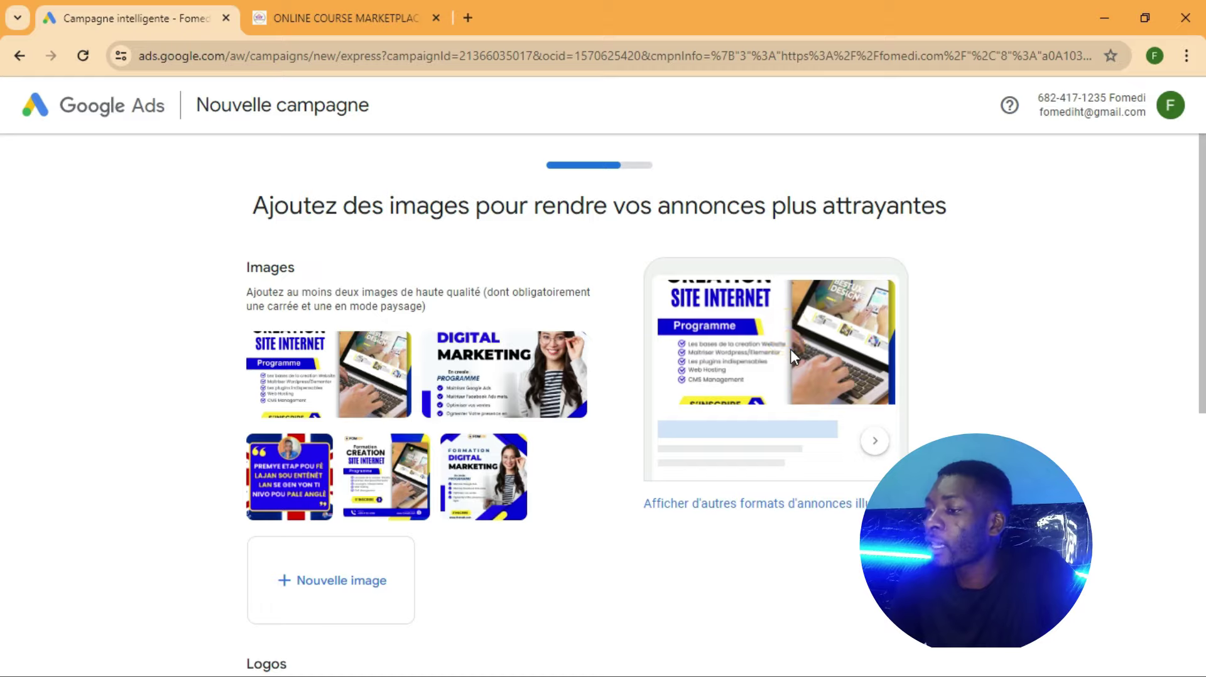
# - Review the other illustrated ad format previews for the Fomedi campaign and close them
pyautogui.click(740, 504)
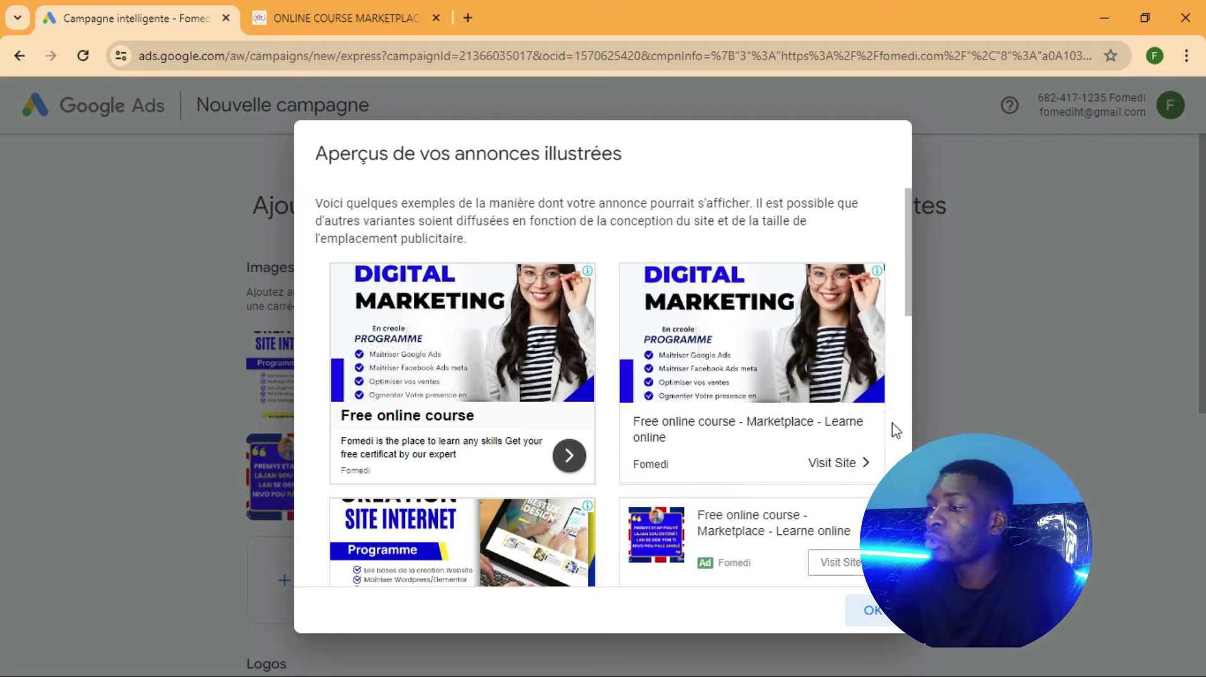
pyautogui.moveTo(910, 274)
pyautogui.mouseDown()
pyautogui.moveTo(913, 356)
pyautogui.moveTo(910, 262)
pyautogui.mouseUp()
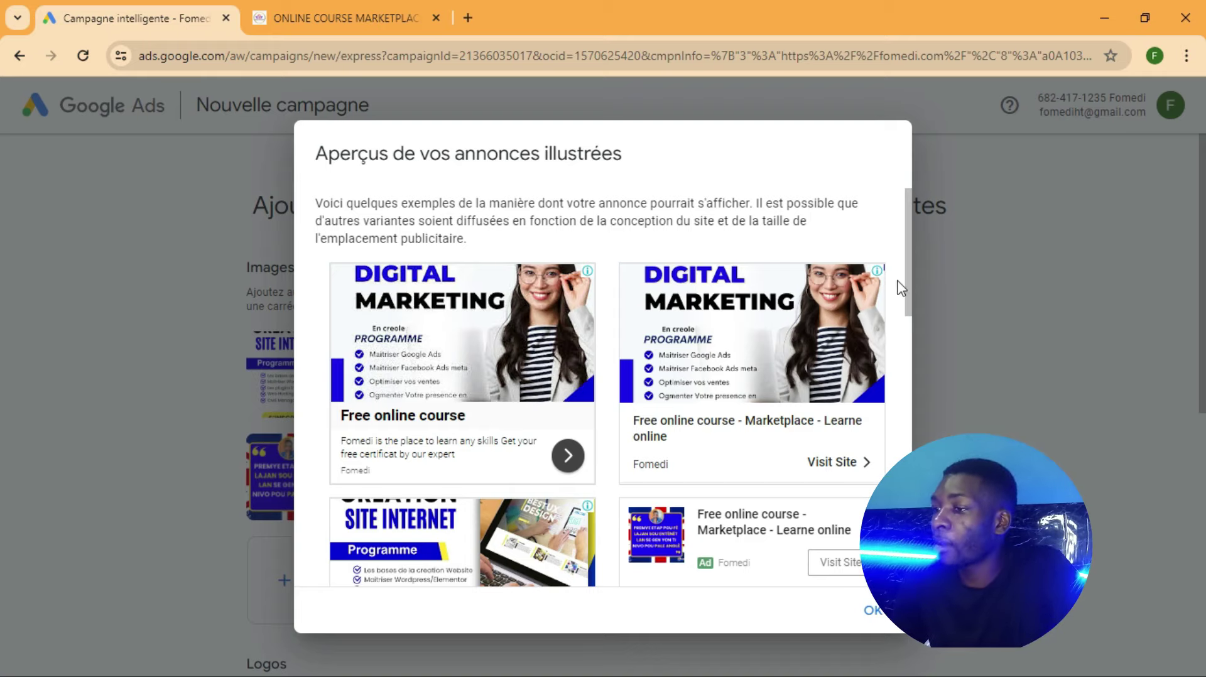
pyautogui.moveTo(907, 245)
pyautogui.mouseDown()
pyautogui.moveTo(920, 269)
pyautogui.moveTo(917, 541)
pyautogui.moveTo(906, 227)
pyautogui.mouseUp()
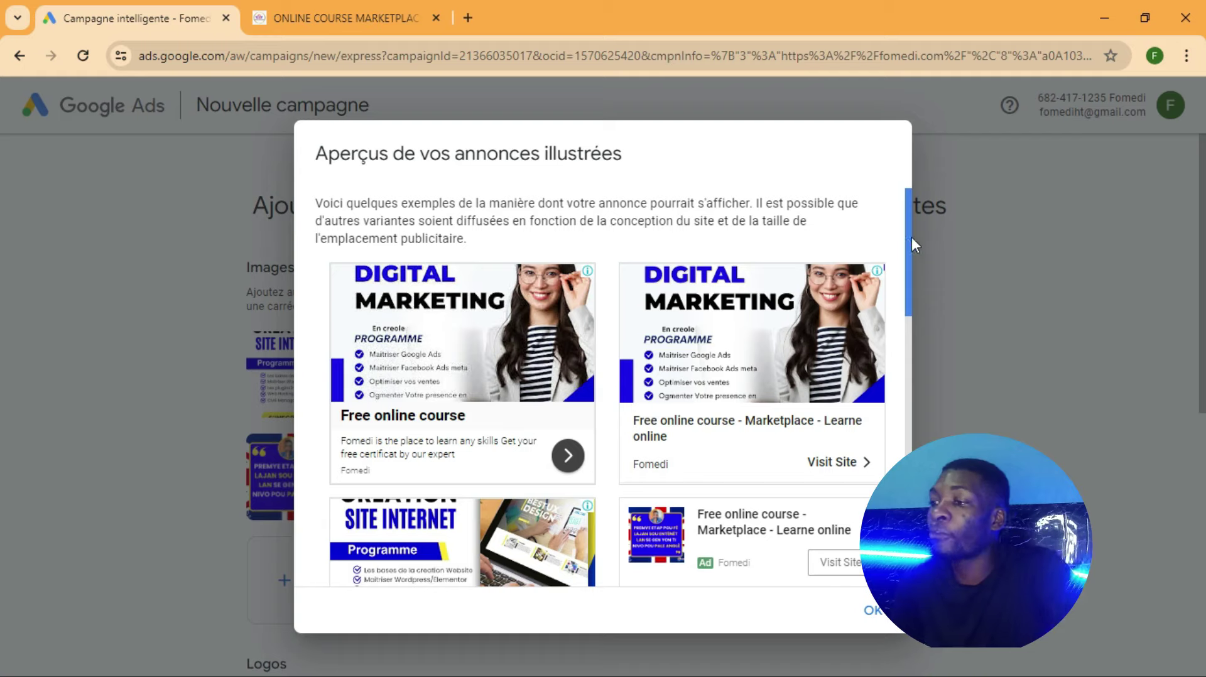
pyautogui.click(871, 612)
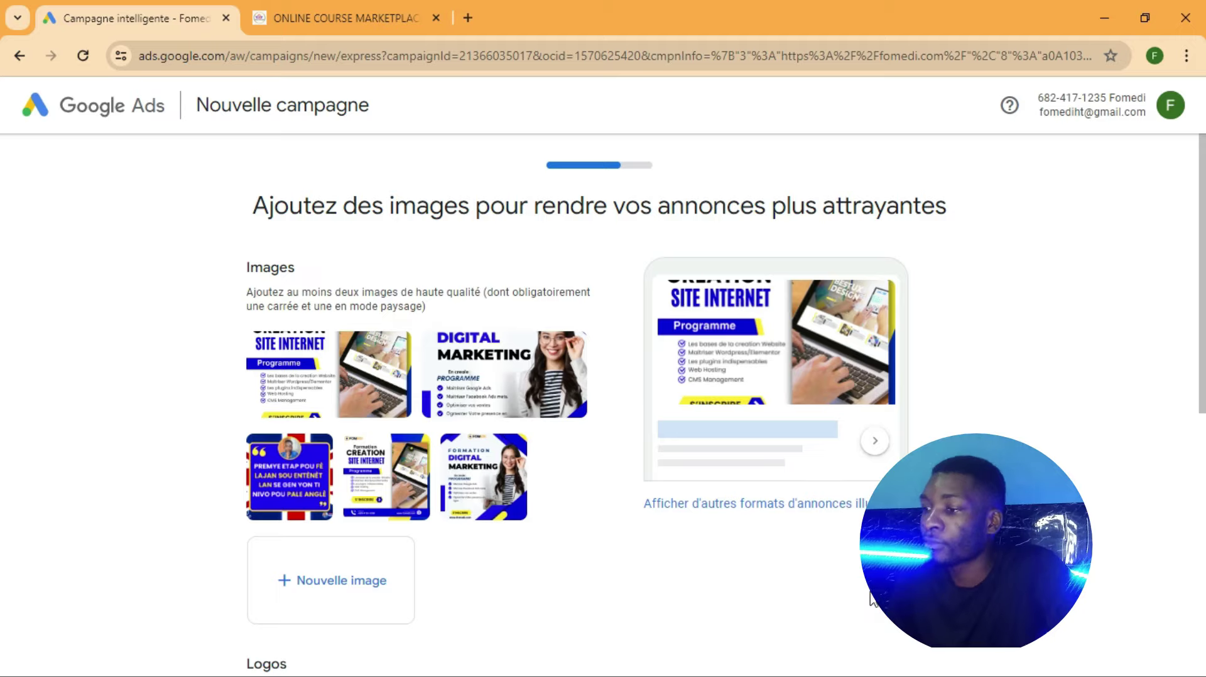
# - Import the g-unlock image from the Downloads folder as the ad's logo
pyautogui.moveTo(1201, 288); pyautogui.dragTo(1201, 509)
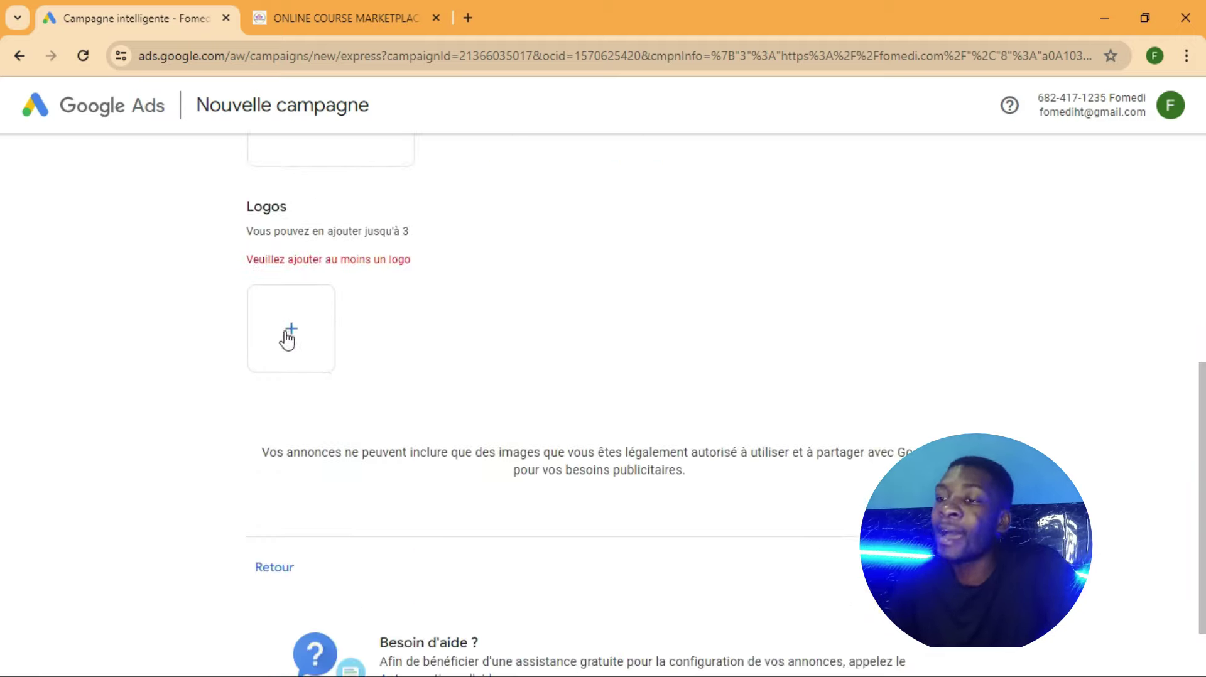
pyautogui.click(288, 338)
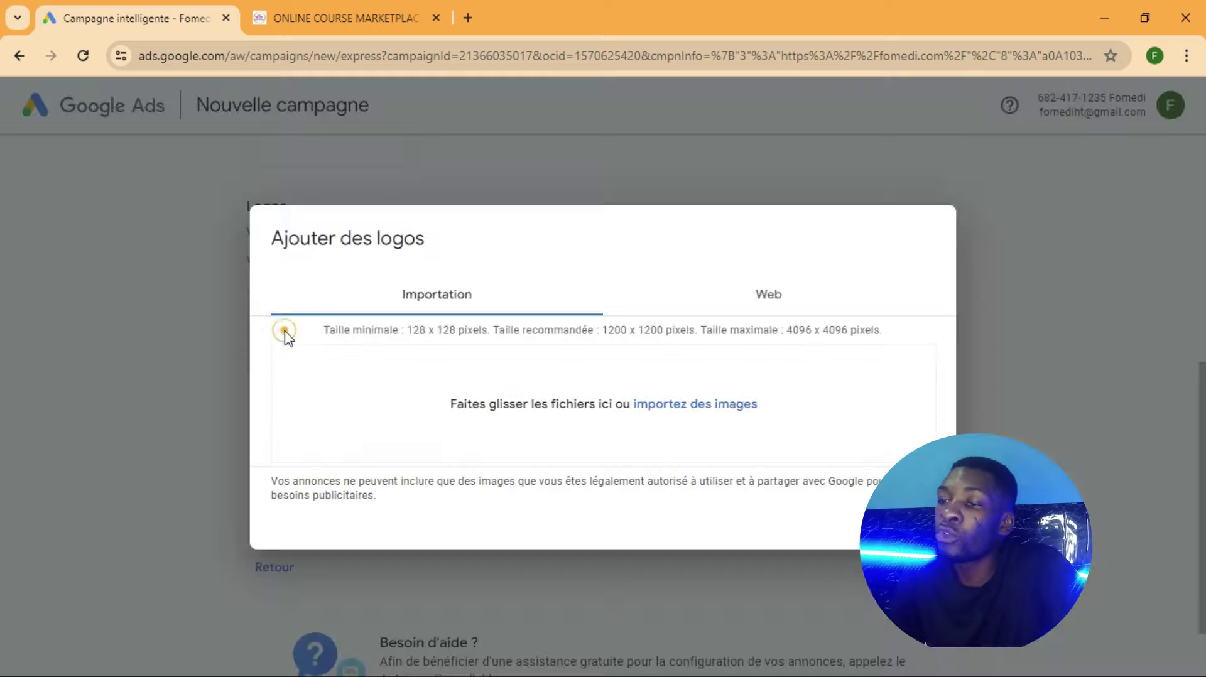
pyautogui.click(682, 405)
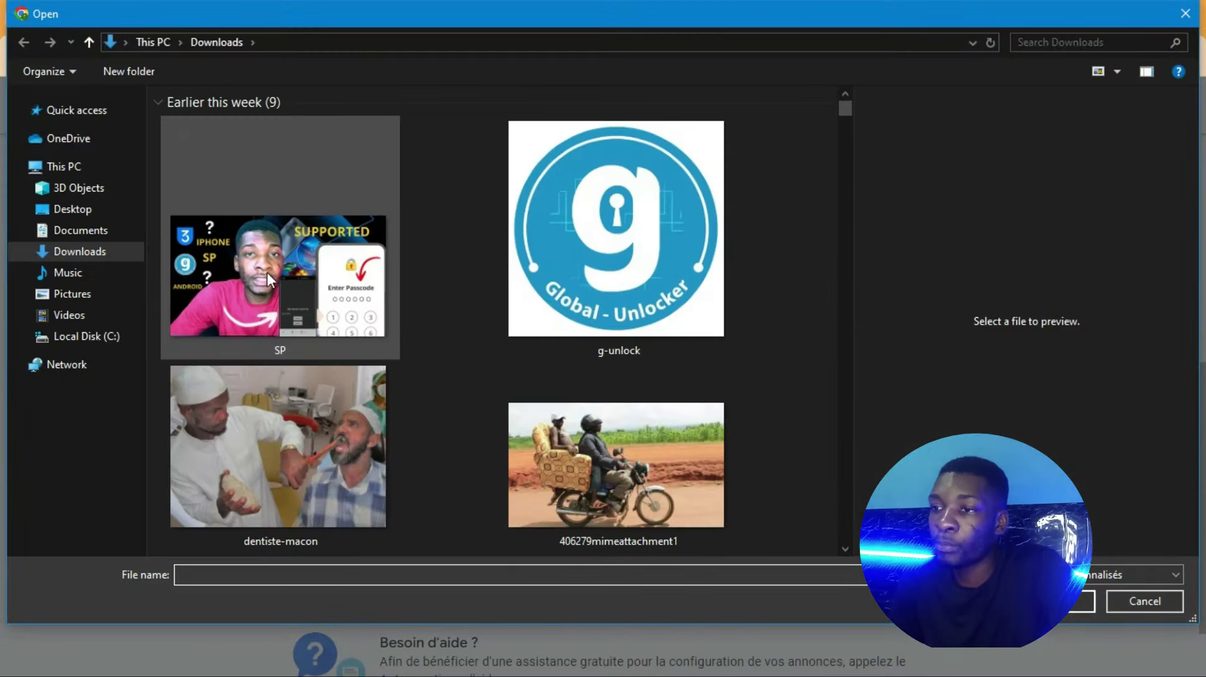
pyautogui.click(598, 256)
pyautogui.click(597, 253)
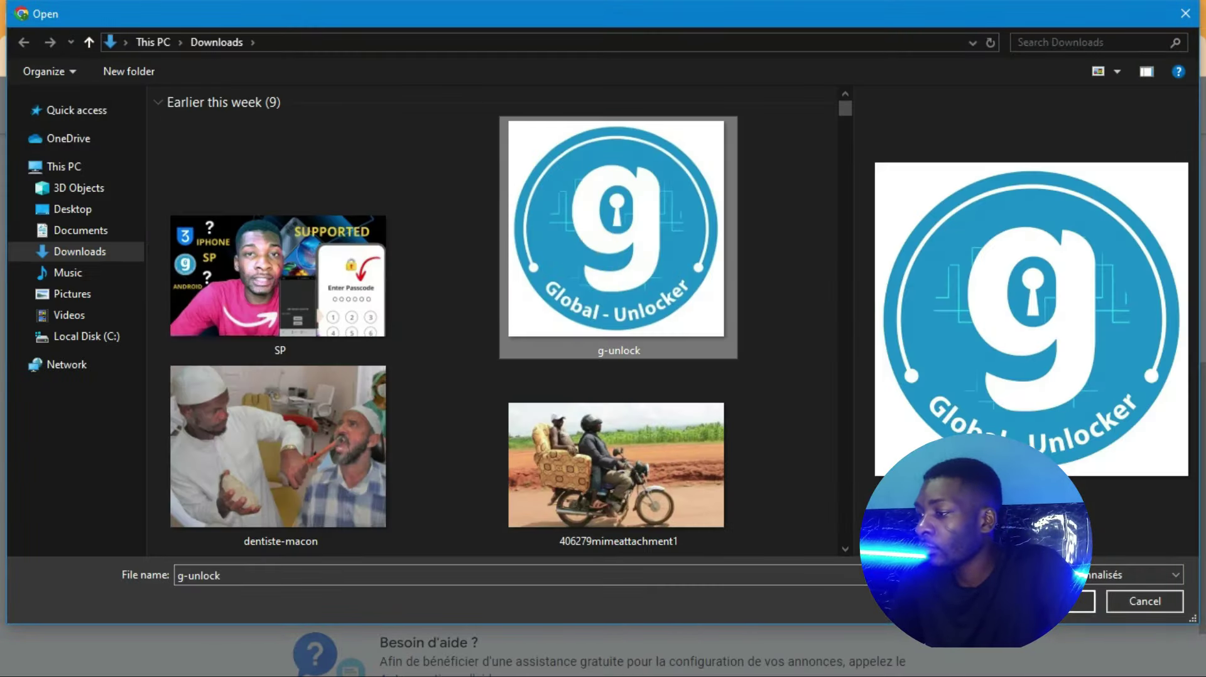
pyautogui.press('Return')
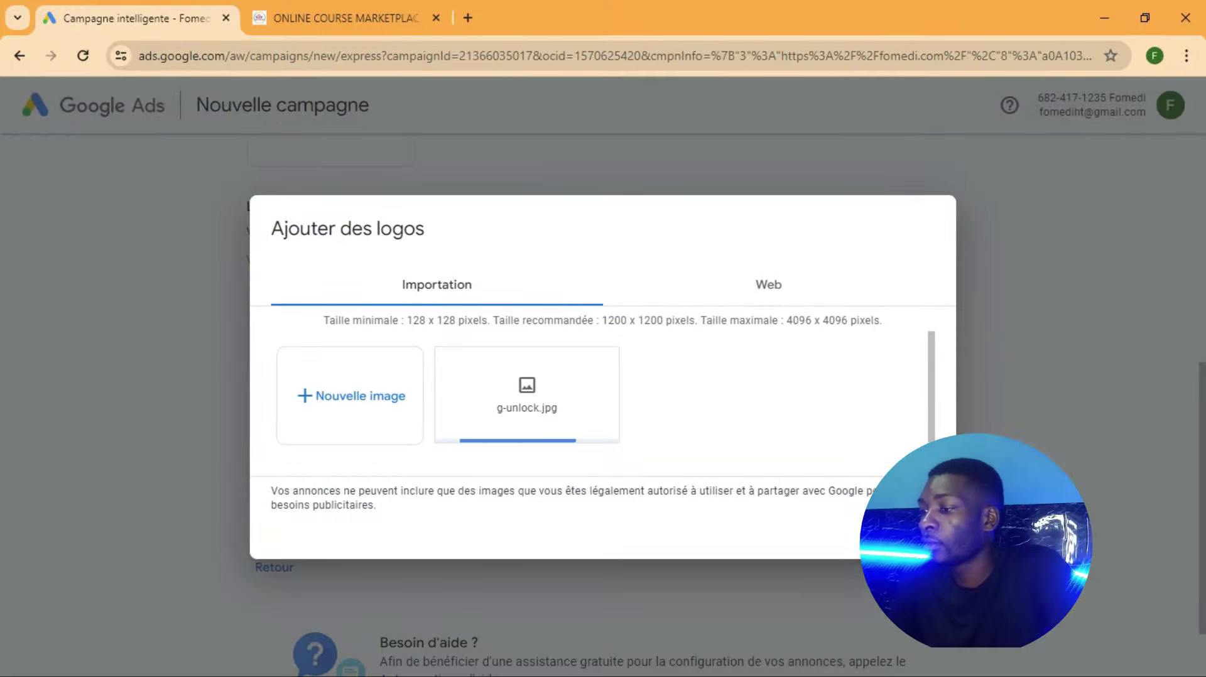
pyautogui.click(923, 594)
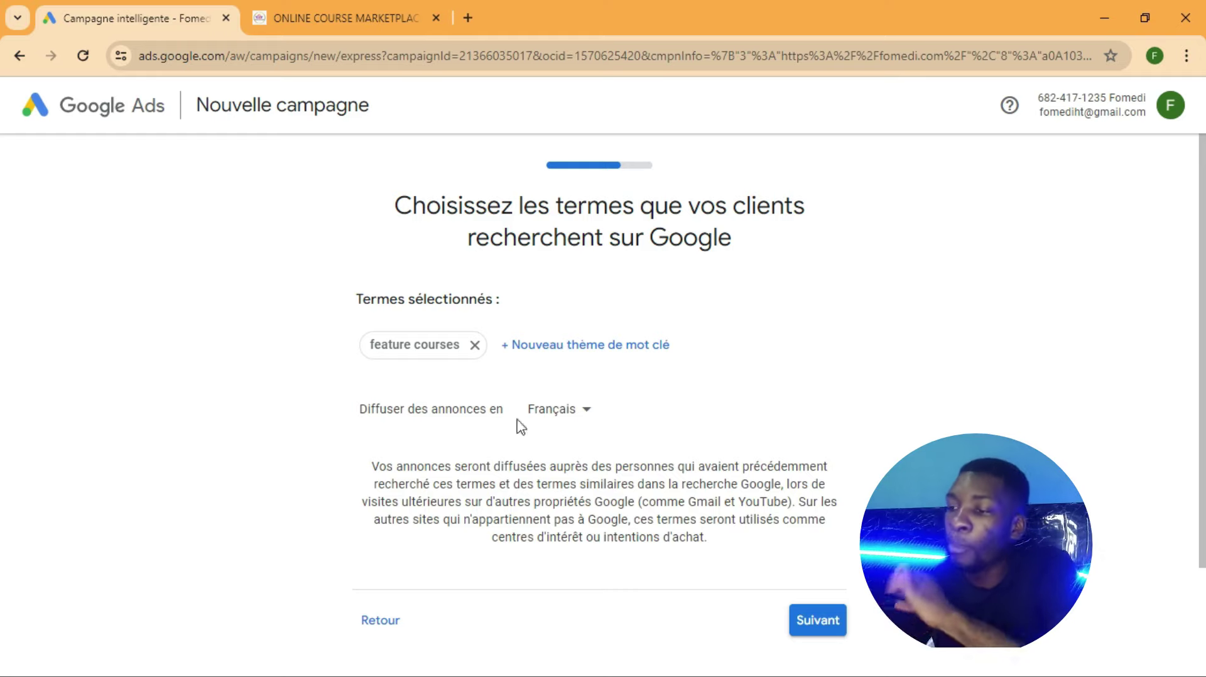
# - Search Google for "google keyword planner" in a new browser tab and look through the results
pyautogui.click(467, 18)
pyautogui.click(493, 55)
pyautogui.write('g')
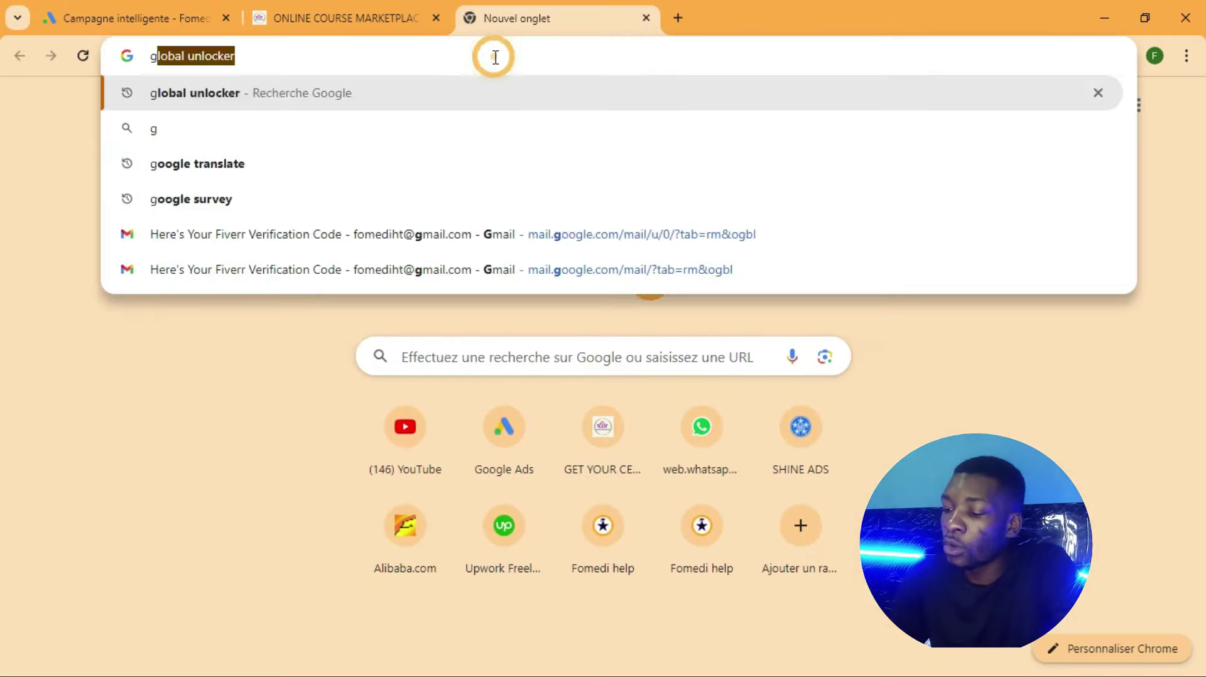
pyautogui.write('oogle key')
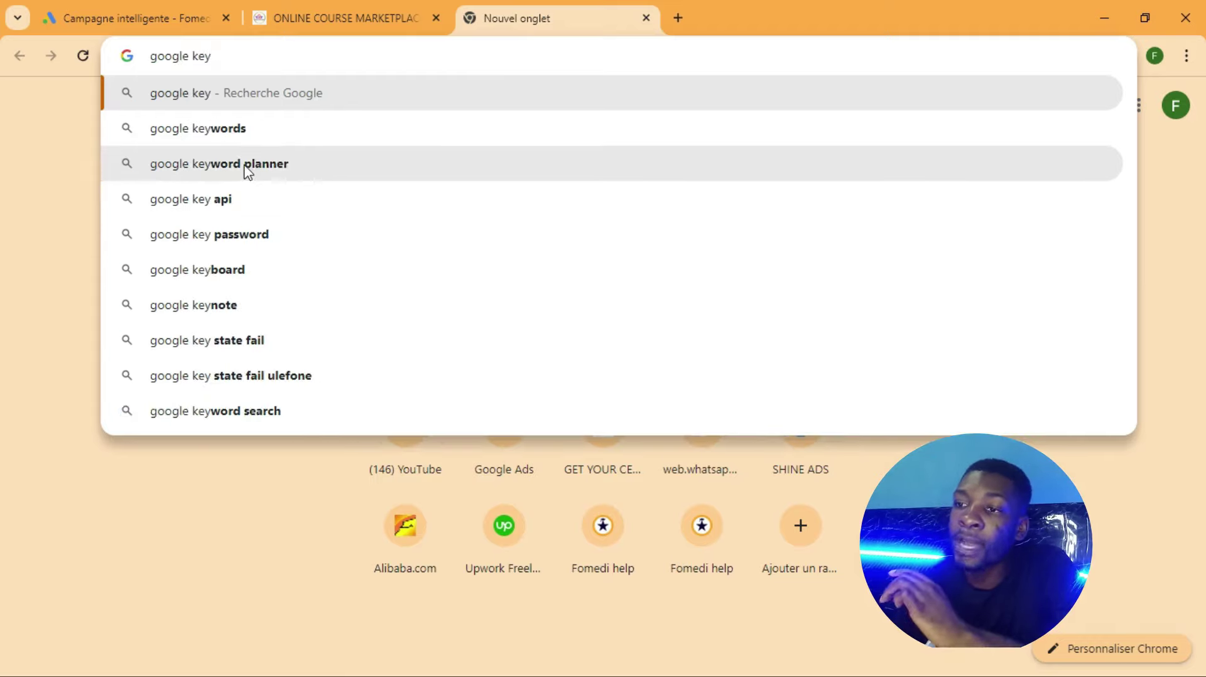
pyautogui.click(249, 169)
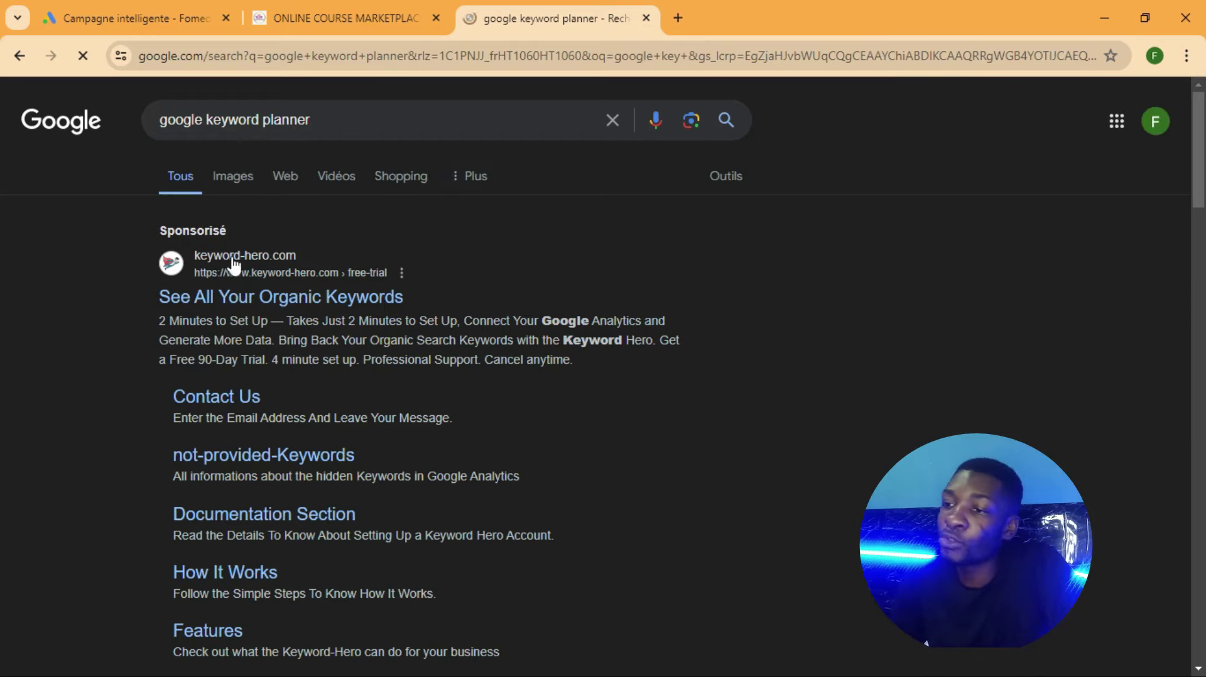
pyautogui.scroll(-7, 1, 239)
pyautogui.scroll(-9, 2, 242)
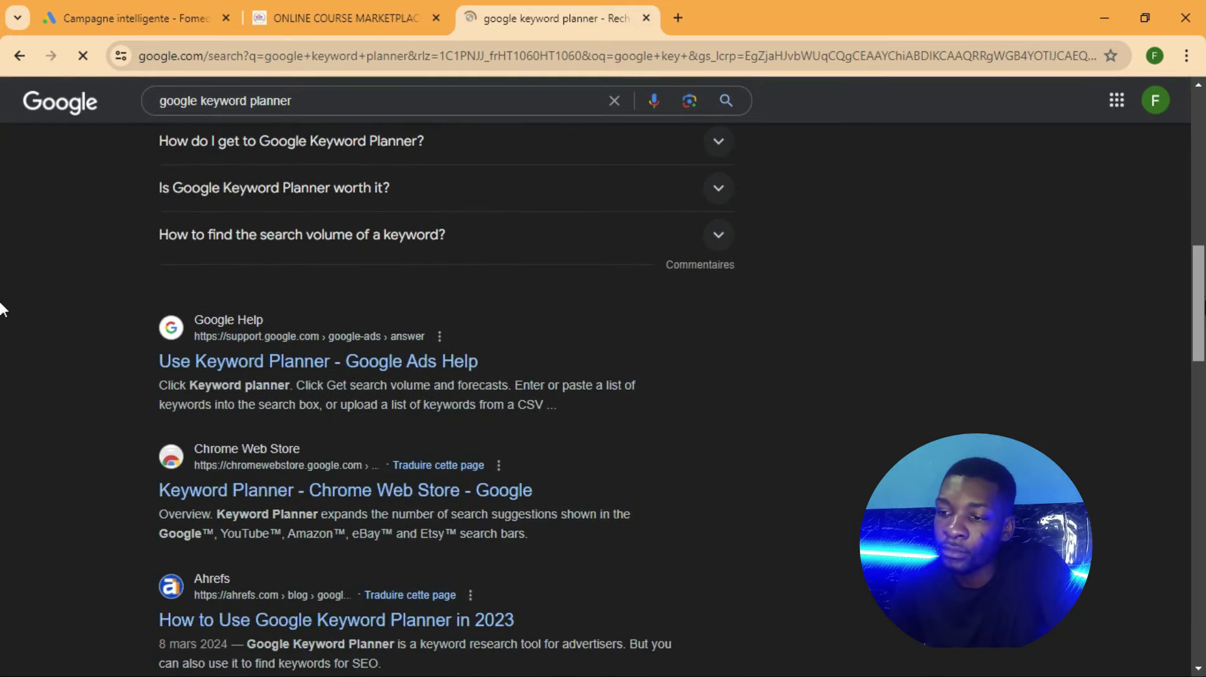
pyautogui.scroll(-1, 1, 352)
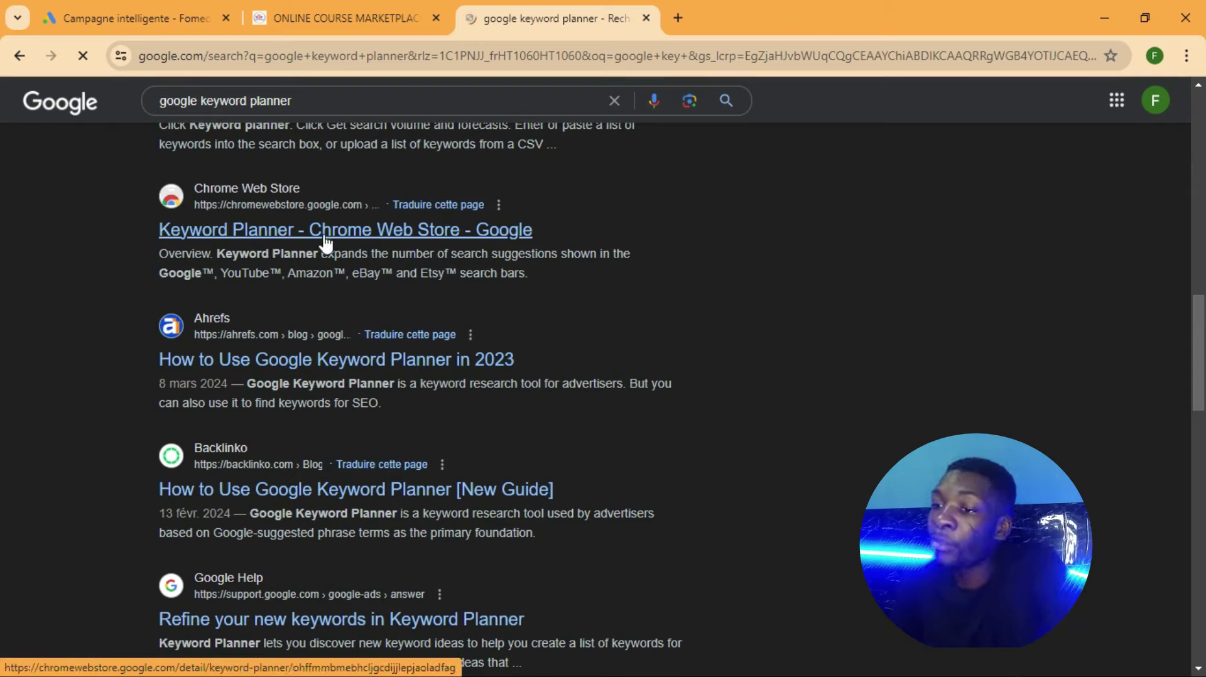
# - Return to the campaign setup and add "online course" as a keyword theme
pyautogui.click(138, 13)
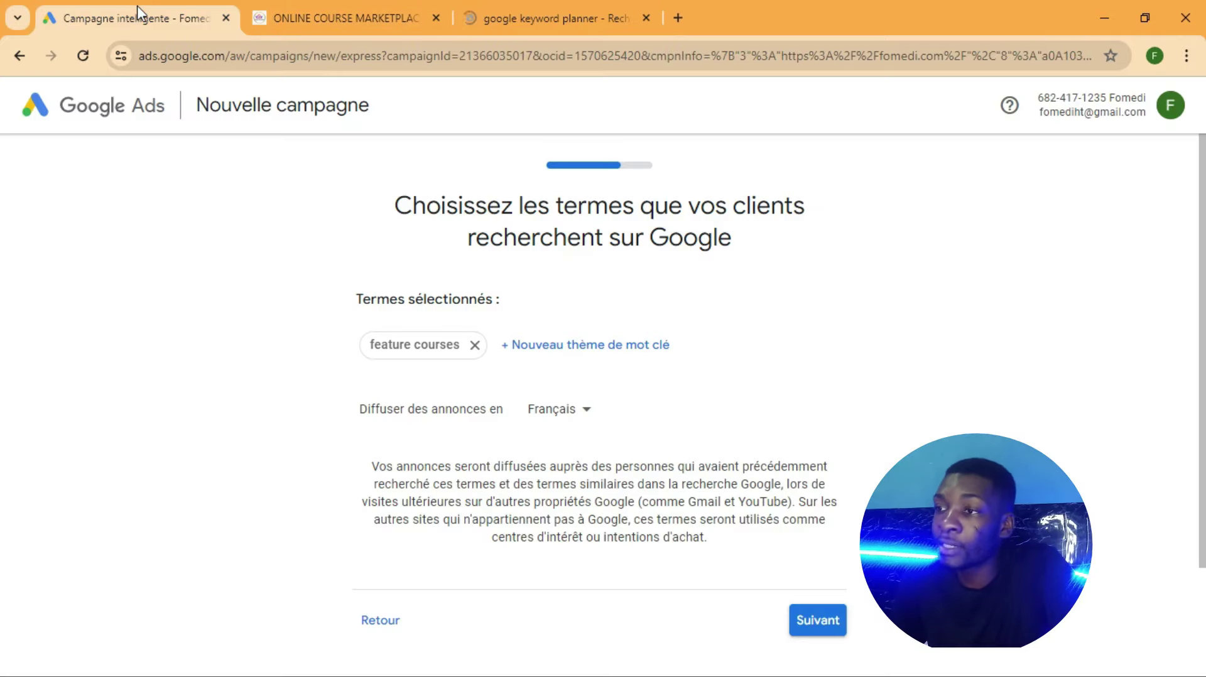
pyautogui.click(571, 350)
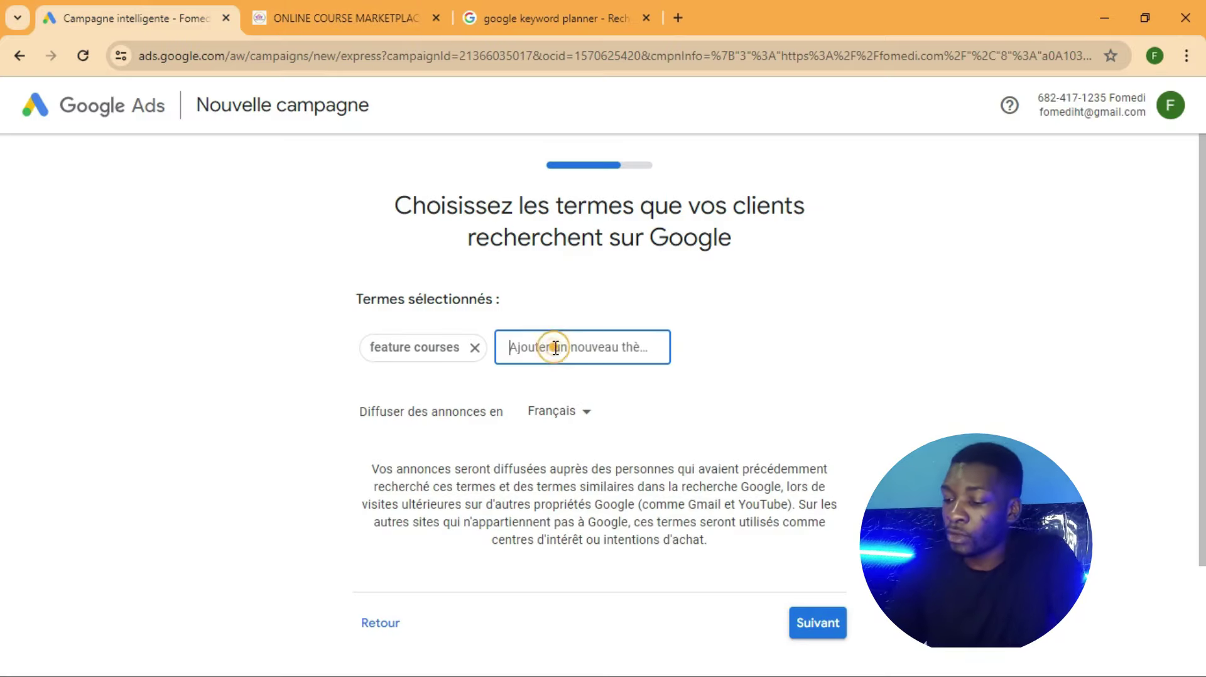
pyautogui.write('onle')
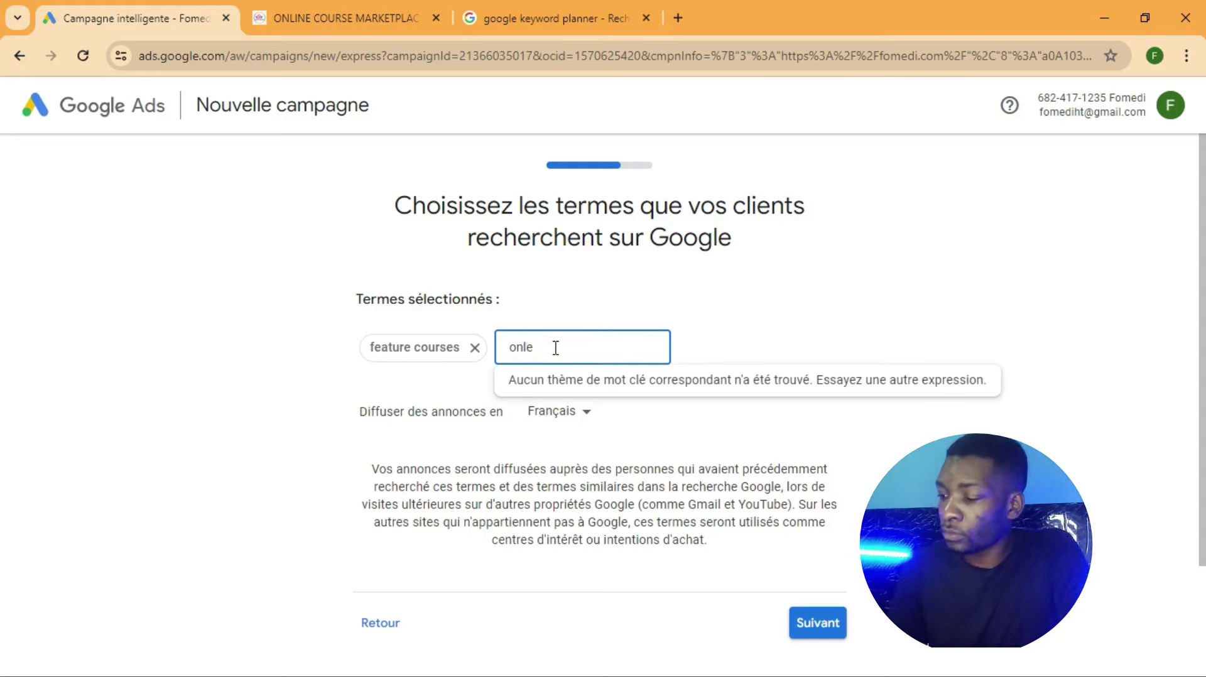
pyautogui.press('BackSpace')
pyautogui.write('ine course')
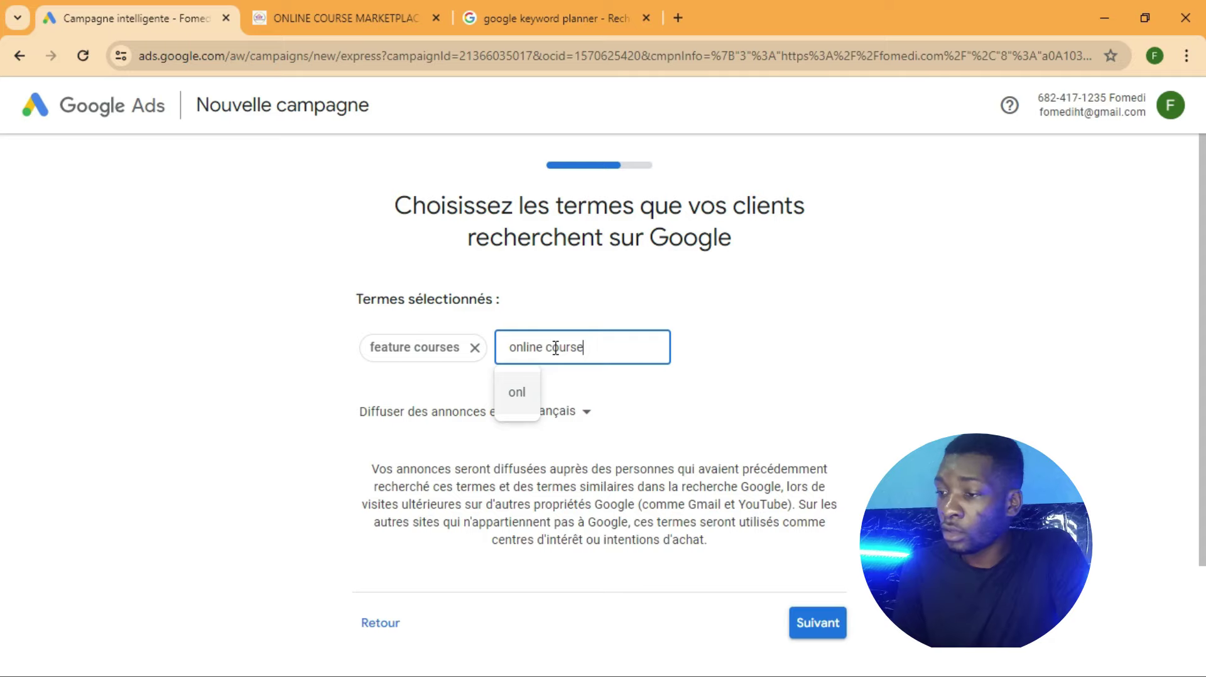
pyautogui.press('Return')
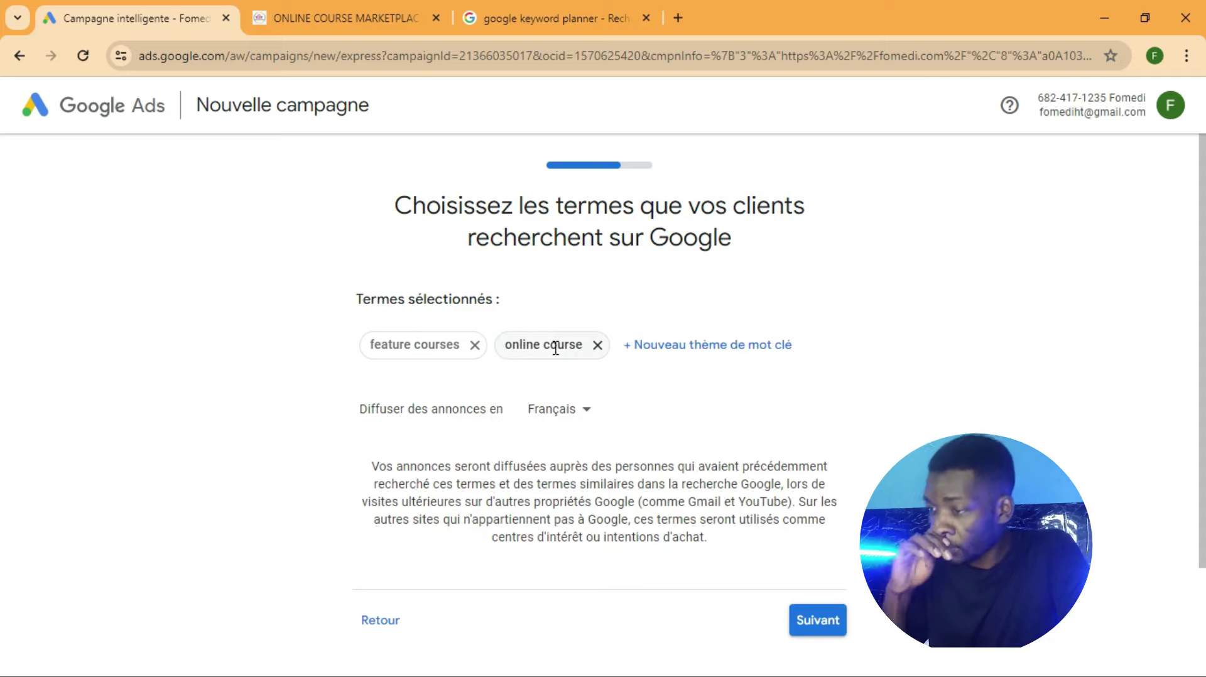
# - Add "cour en ligne" and "formation en ligne" as further keyword themes for the campaign
pyautogui.click(650, 349)
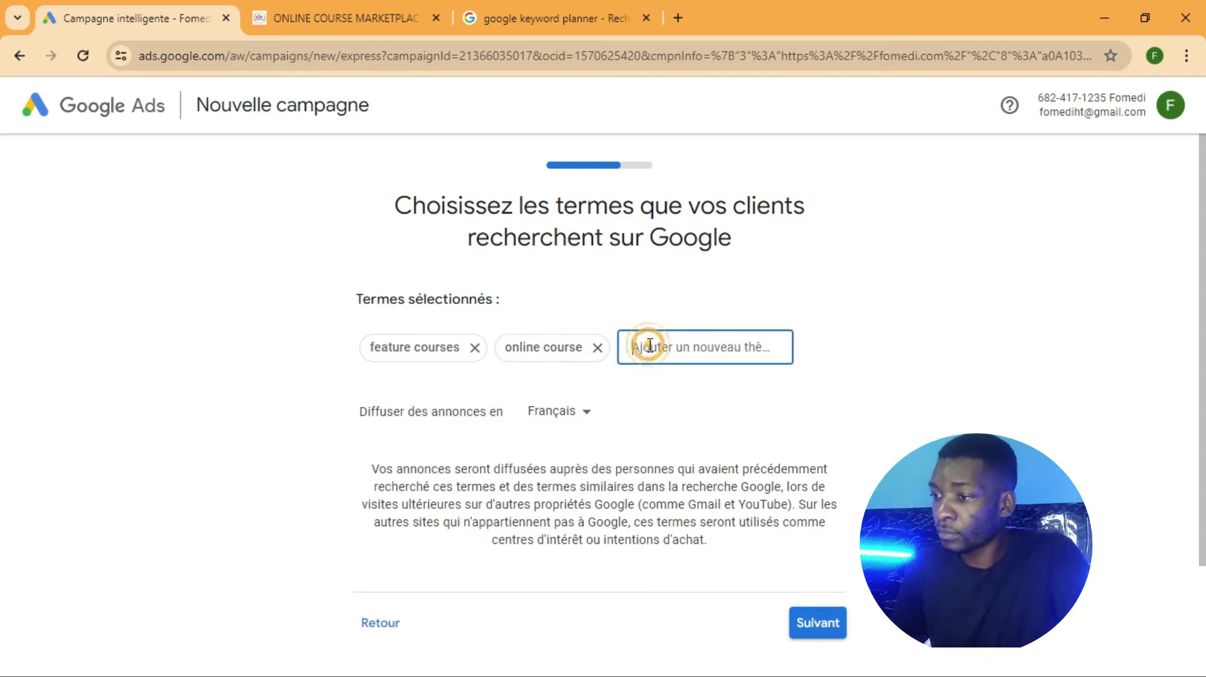
pyautogui.write('cour en ligne')
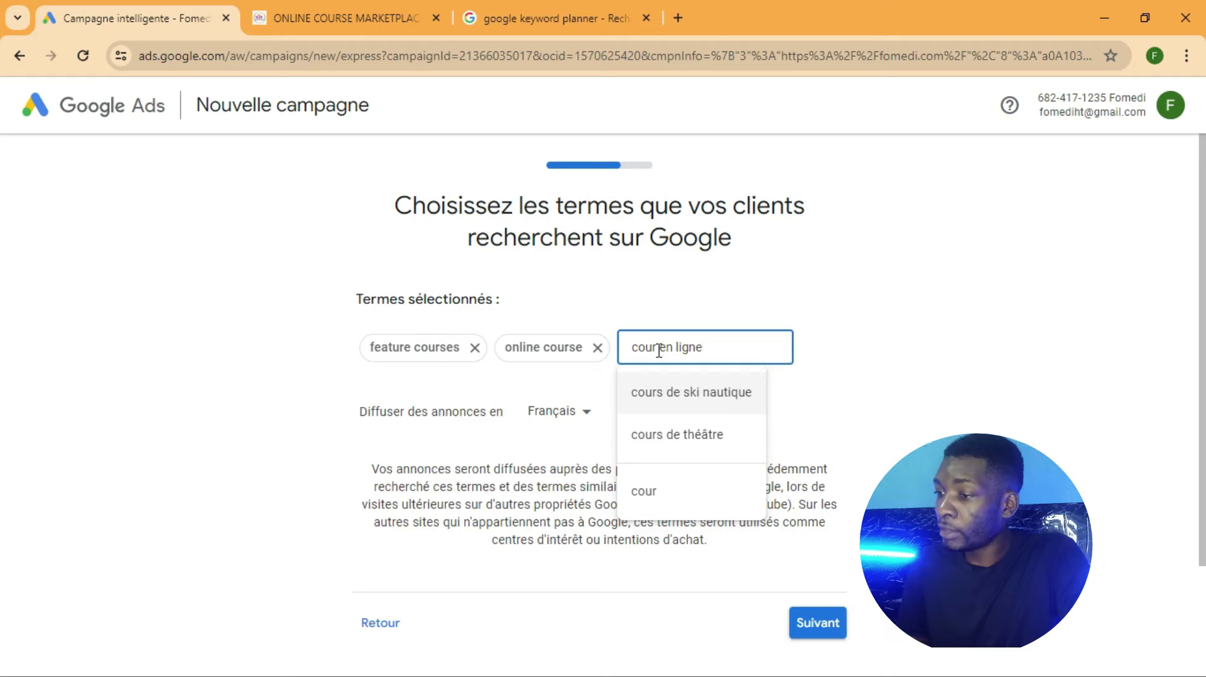
pyautogui.click(682, 395)
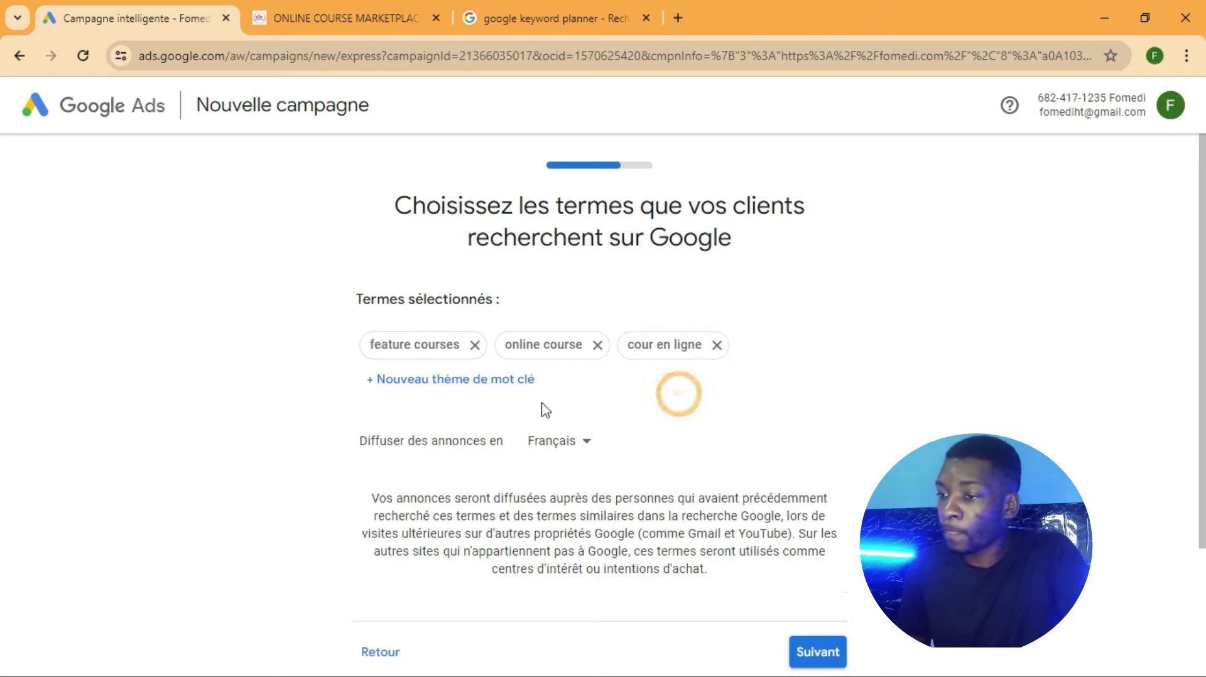
pyautogui.click(462, 380)
pyautogui.write('formation en')
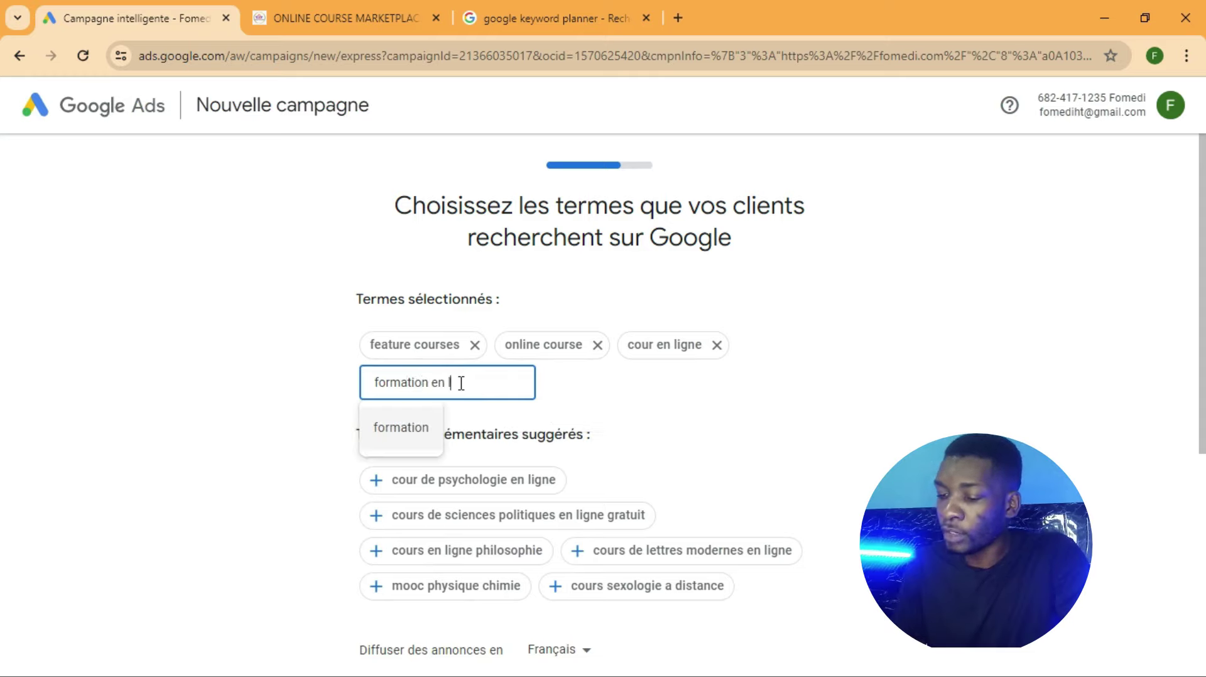
pyautogui.write('ligne')
pyautogui.press('Return')
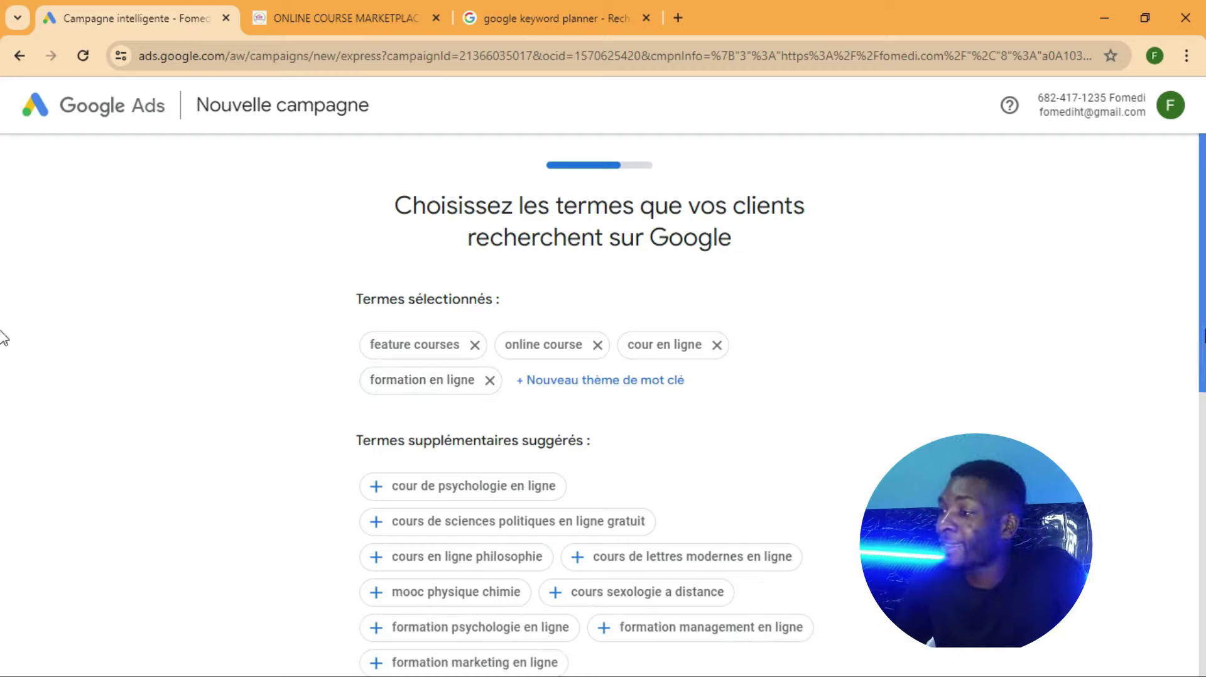
# - Add the suggested keyword themes "cours de sciences politiques en ligne gratuit", "cours de lettres modernes en ligne" and "cour de psychologie en ligne"
pyautogui.moveTo(1203, 309); pyautogui.dragTo(1202, 421)
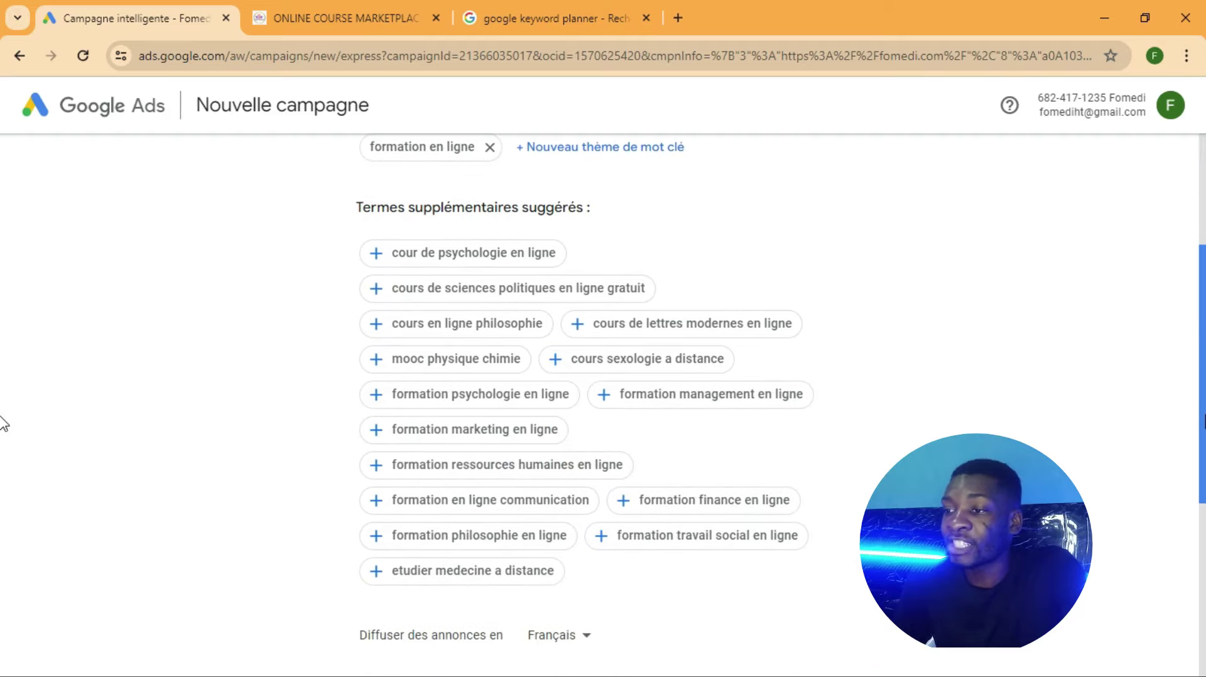
pyautogui.click(376, 290)
pyautogui.click(398, 323)
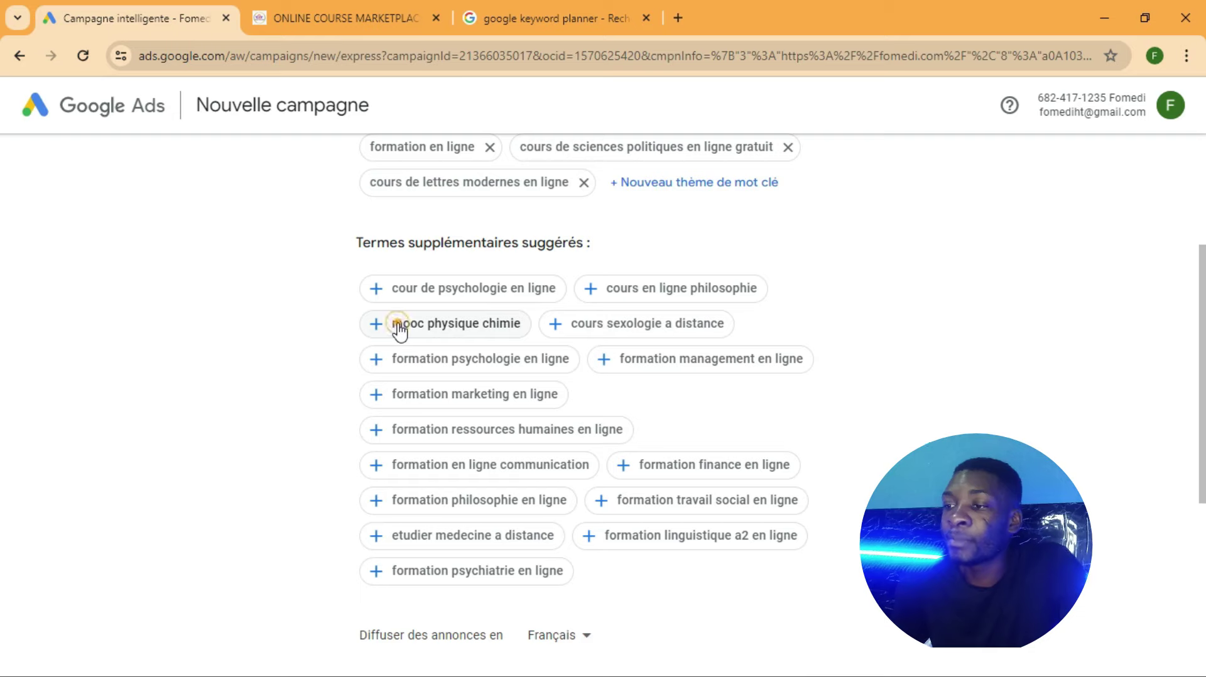
pyautogui.click(399, 290)
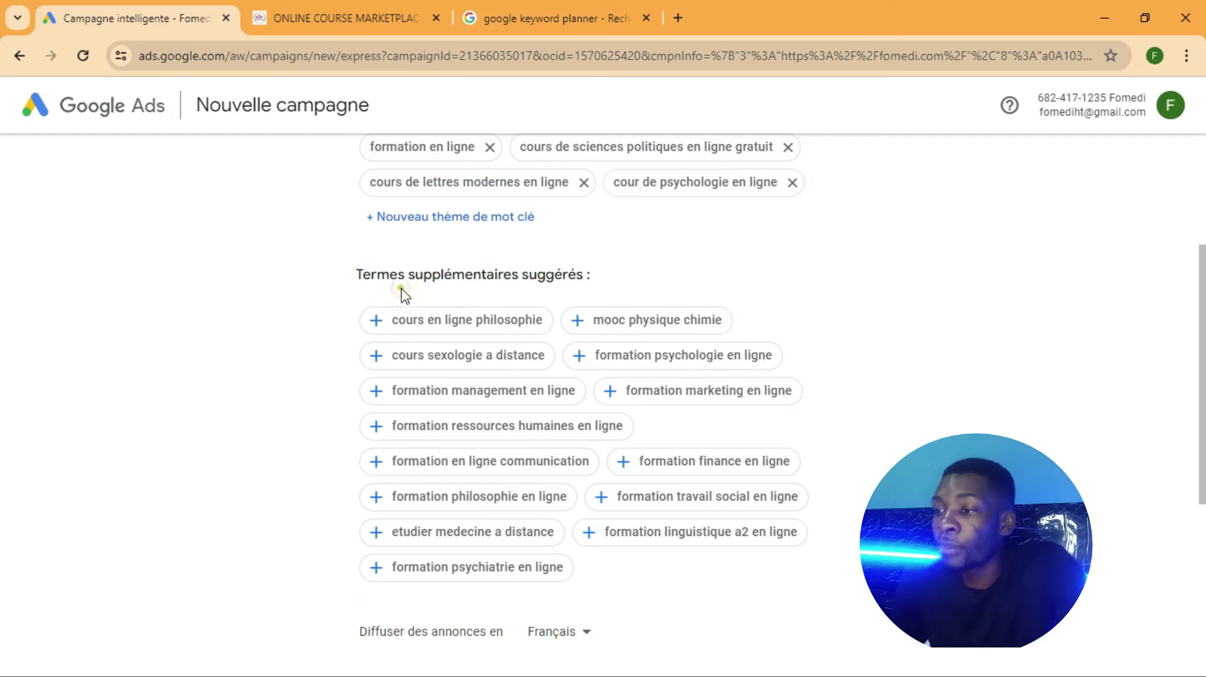
# - Add "mooc physique chimie", "formation management en ligne", "formation ressources humaines en ligne" and "formation marketing en ligne" as themes and continue to the location stage
pyautogui.click(658, 324)
pyautogui.click(651, 369)
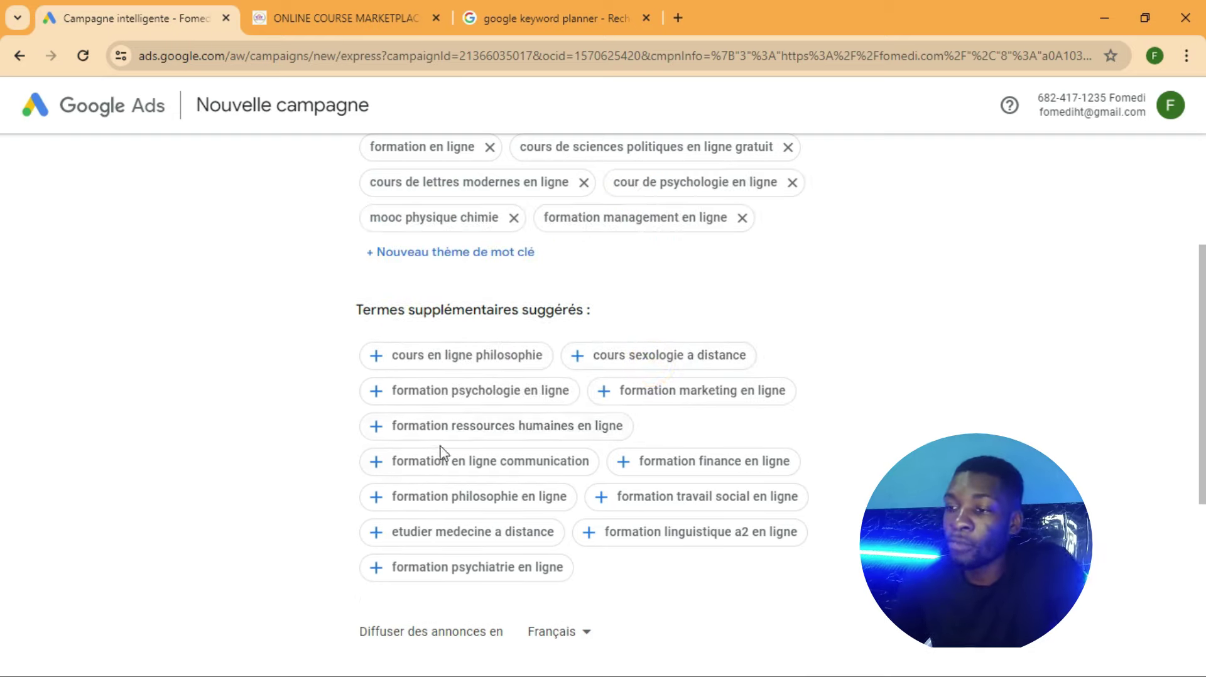
pyautogui.click(415, 427)
pyautogui.click(696, 400)
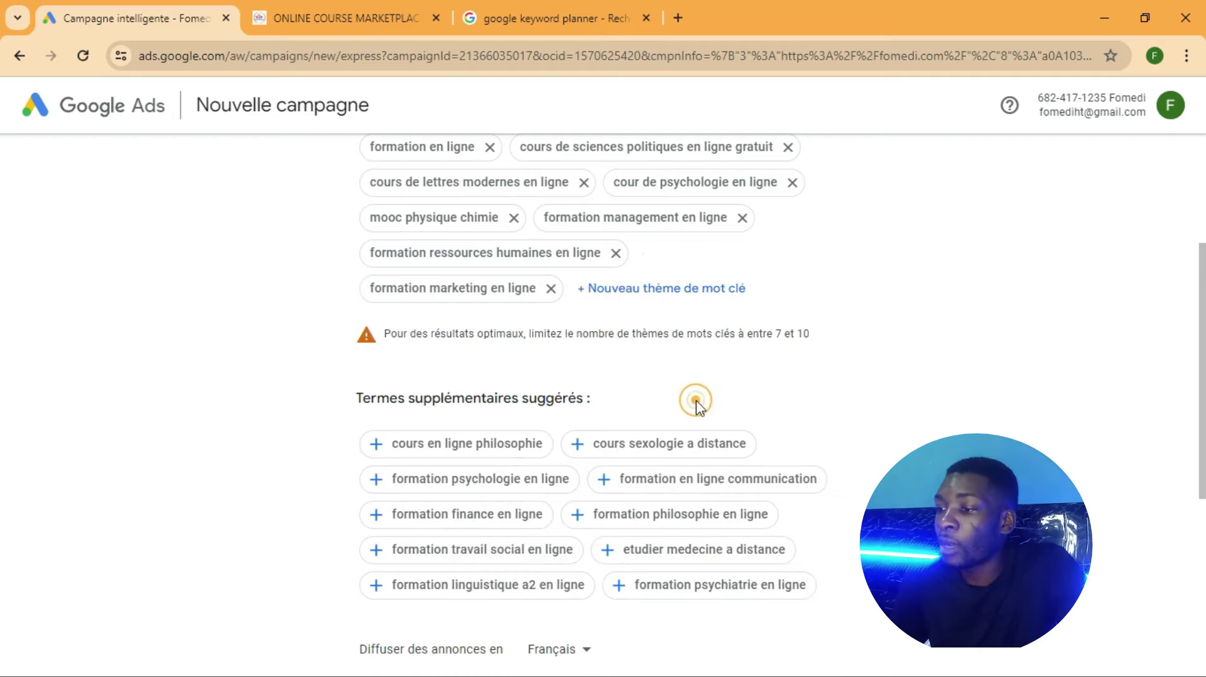
pyautogui.scroll(-5, 523, 367)
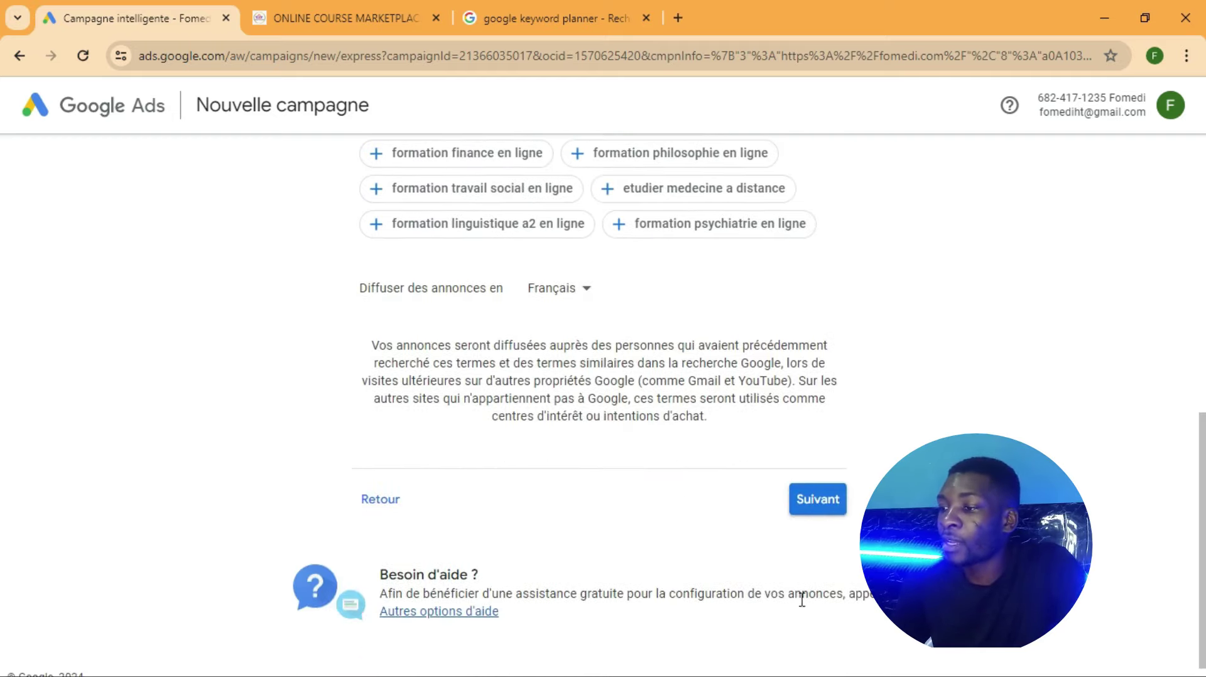
pyautogui.click(814, 499)
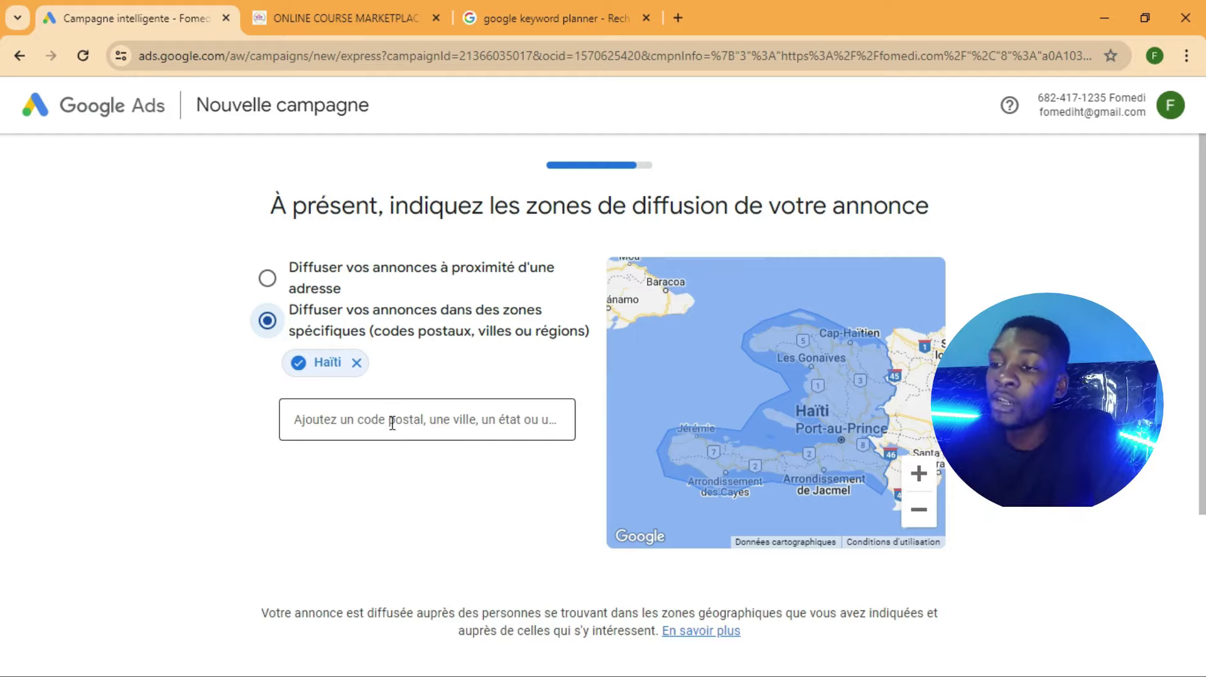
# - Add République dominicaine to the areas where the ad is shown, alongside Haïti
pyautogui.click(365, 419)
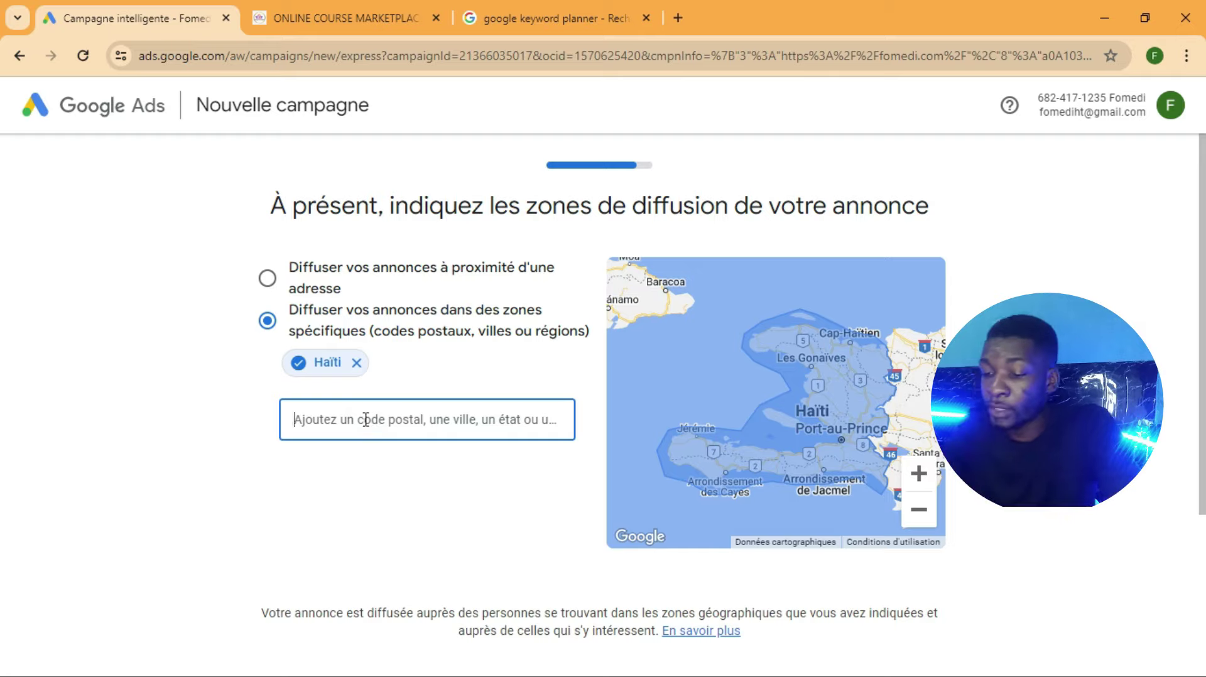
pyautogui.write('repu')
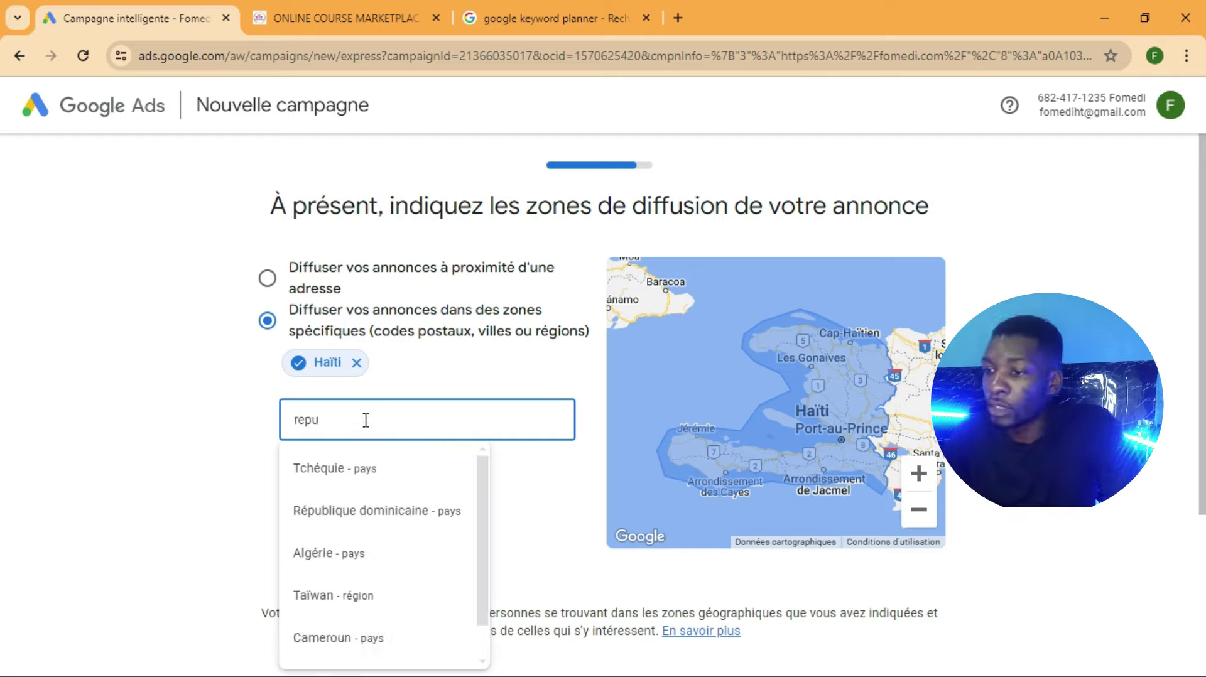
pyautogui.click(390, 515)
# - Add the country Canada to the areas where the ad is shown
pyautogui.click(413, 456)
pyautogui.write('can')
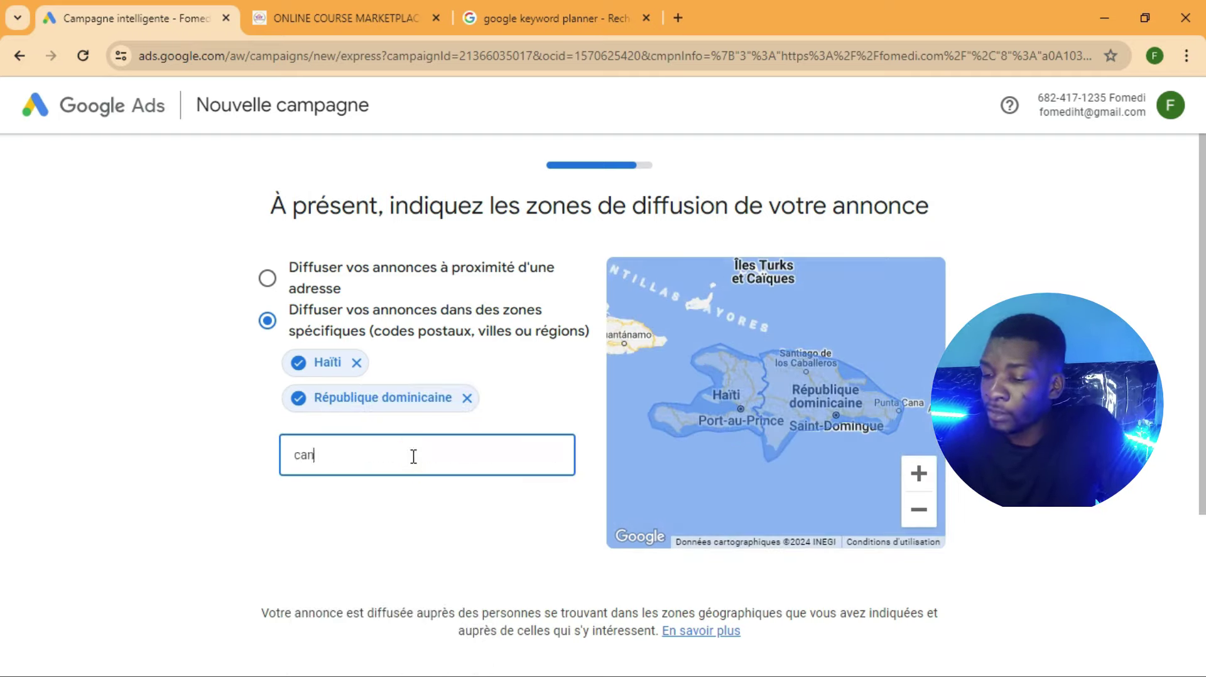
pyautogui.write('ada')
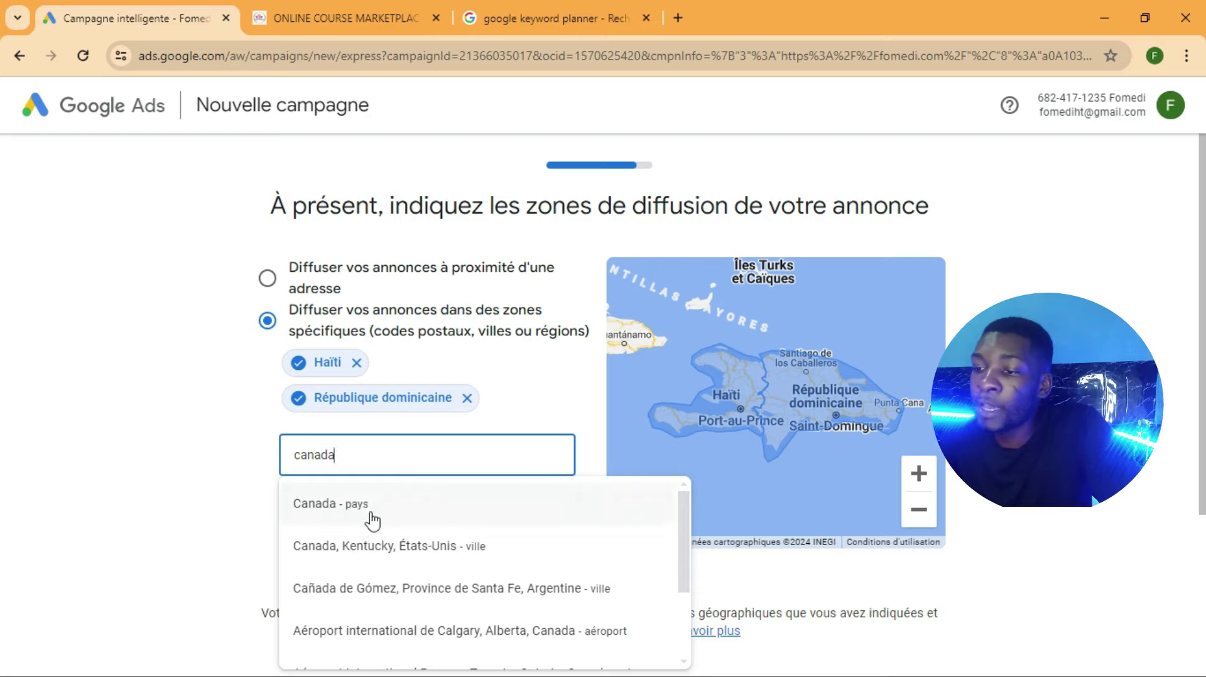
pyautogui.click(371, 510)
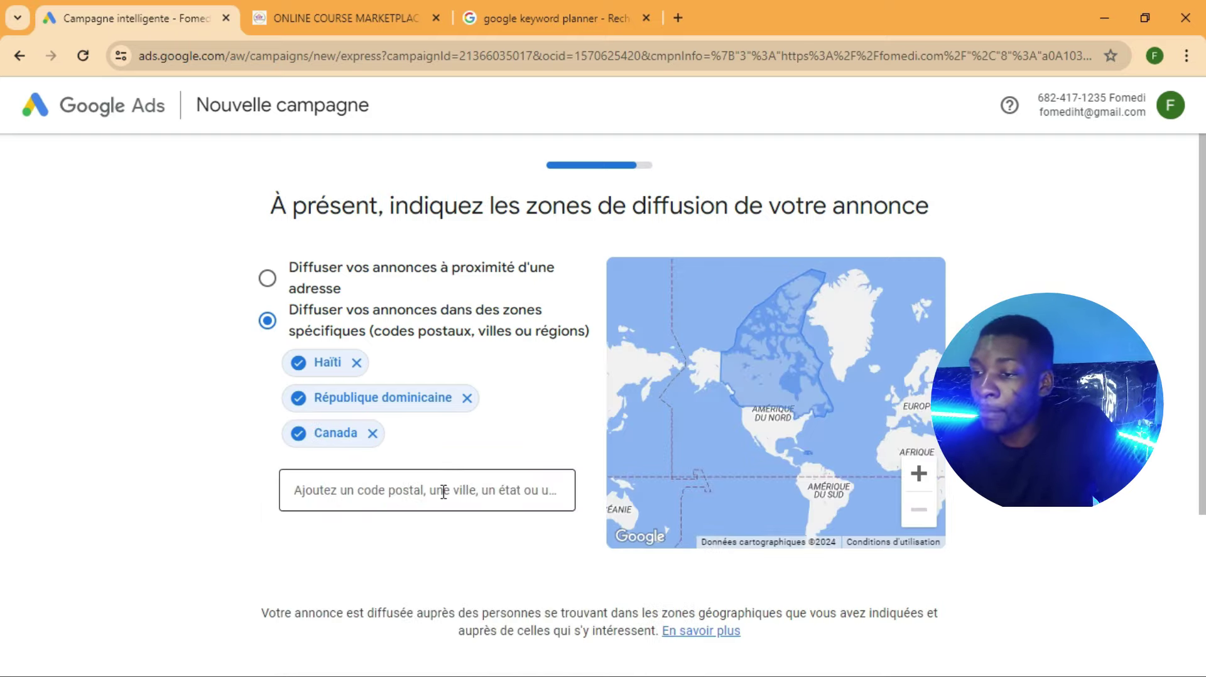
# - Add the country États-Unis as another target location for the ad
pyautogui.click(443, 491)
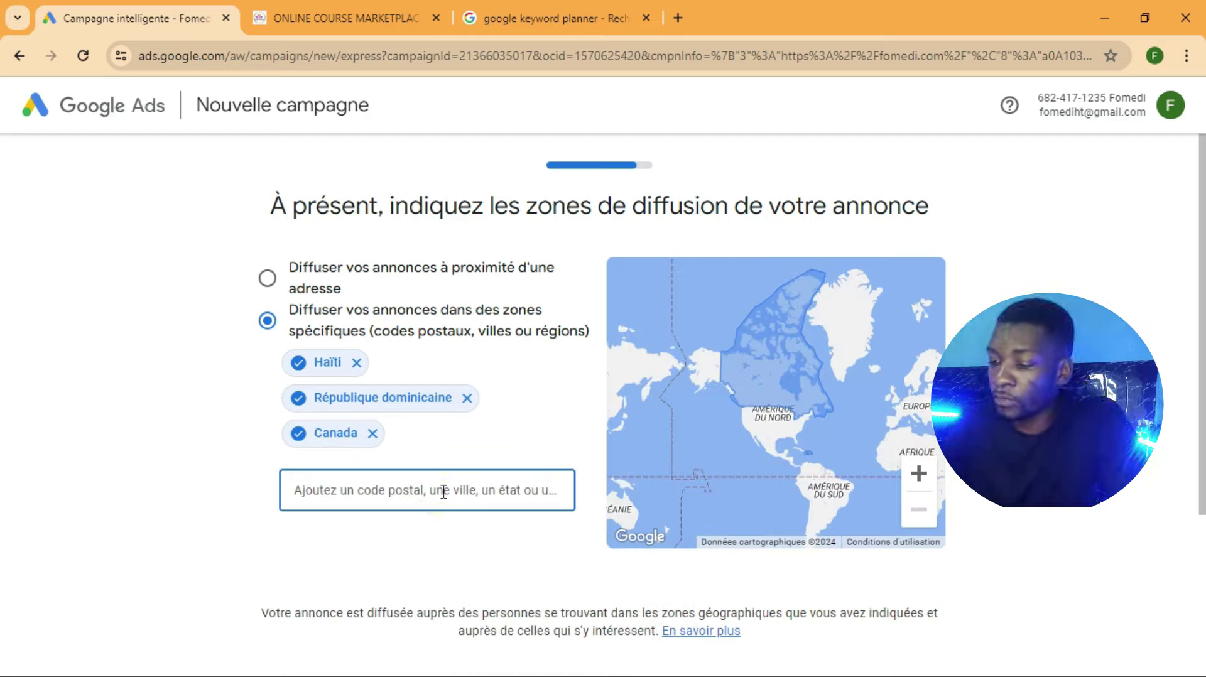
pyautogui.write('usa')
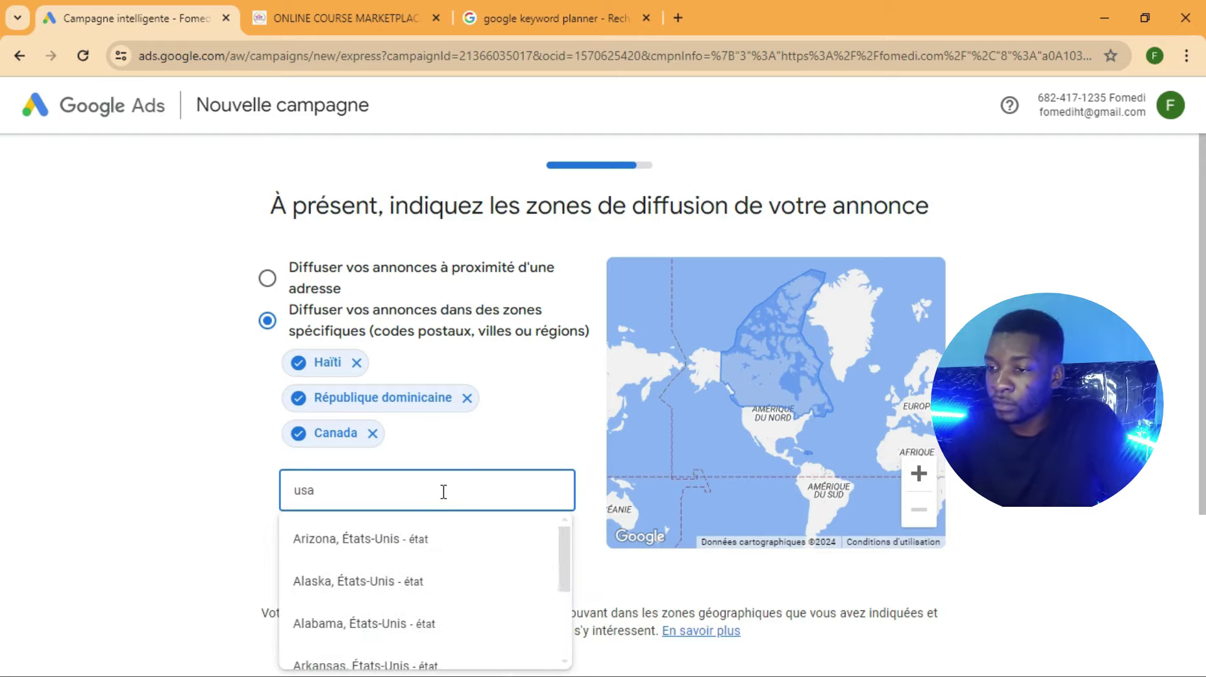
pyautogui.press('BackSpace')
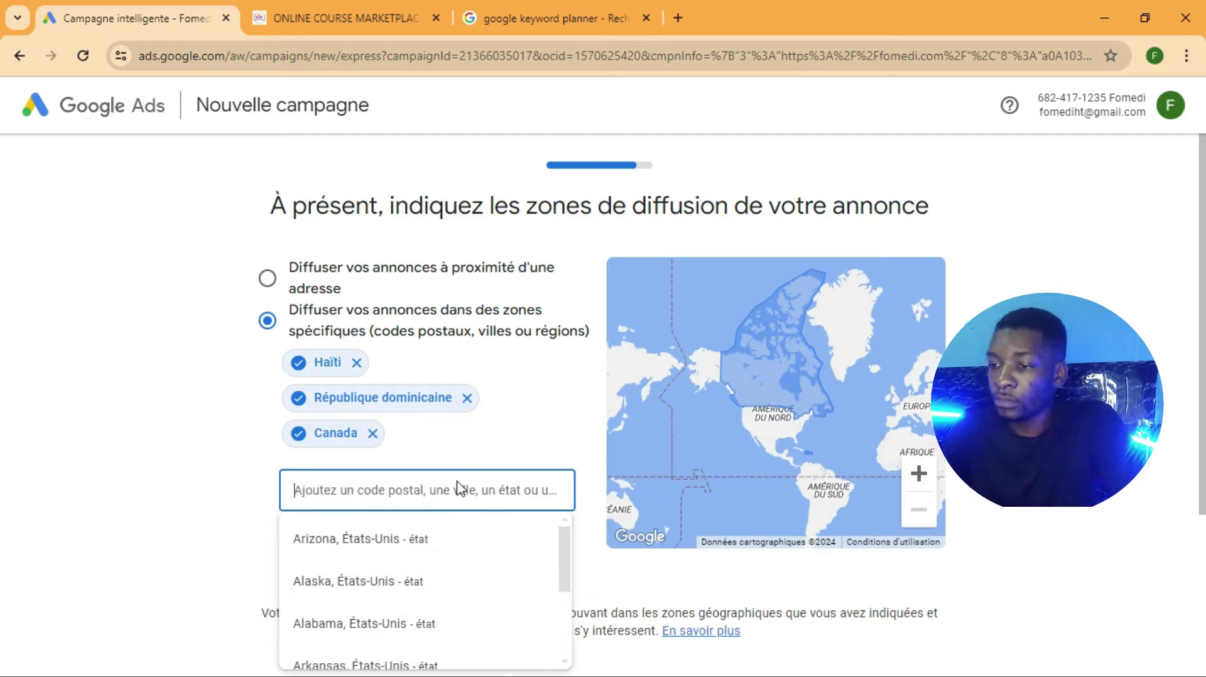
pyautogui.write('etat')
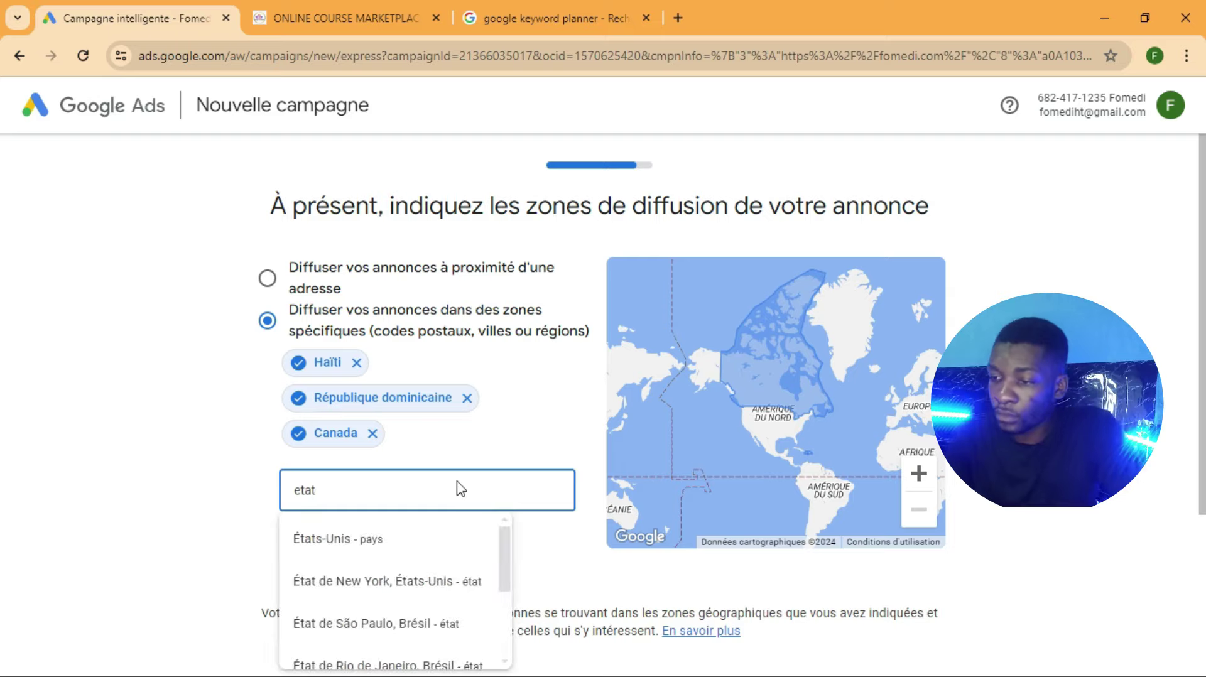
pyautogui.click(319, 540)
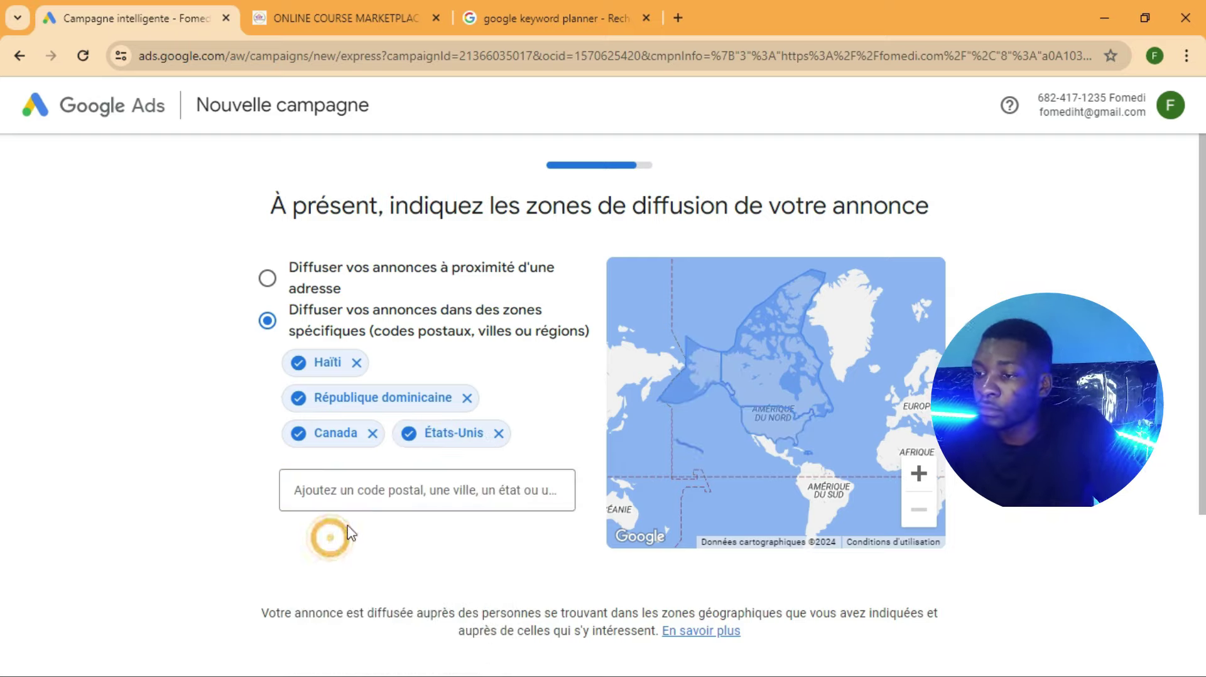
pyautogui.click(365, 489)
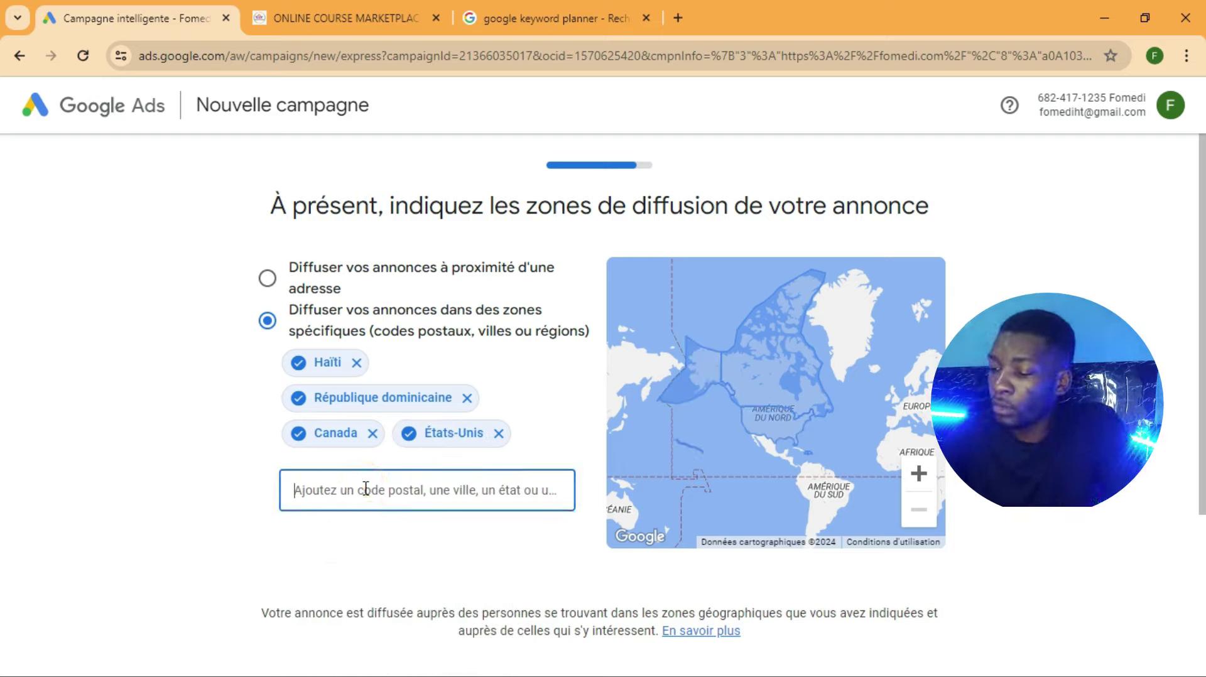
pyautogui.write('i')
pyautogui.press('BackSpace')
pyautogui.write('hi')
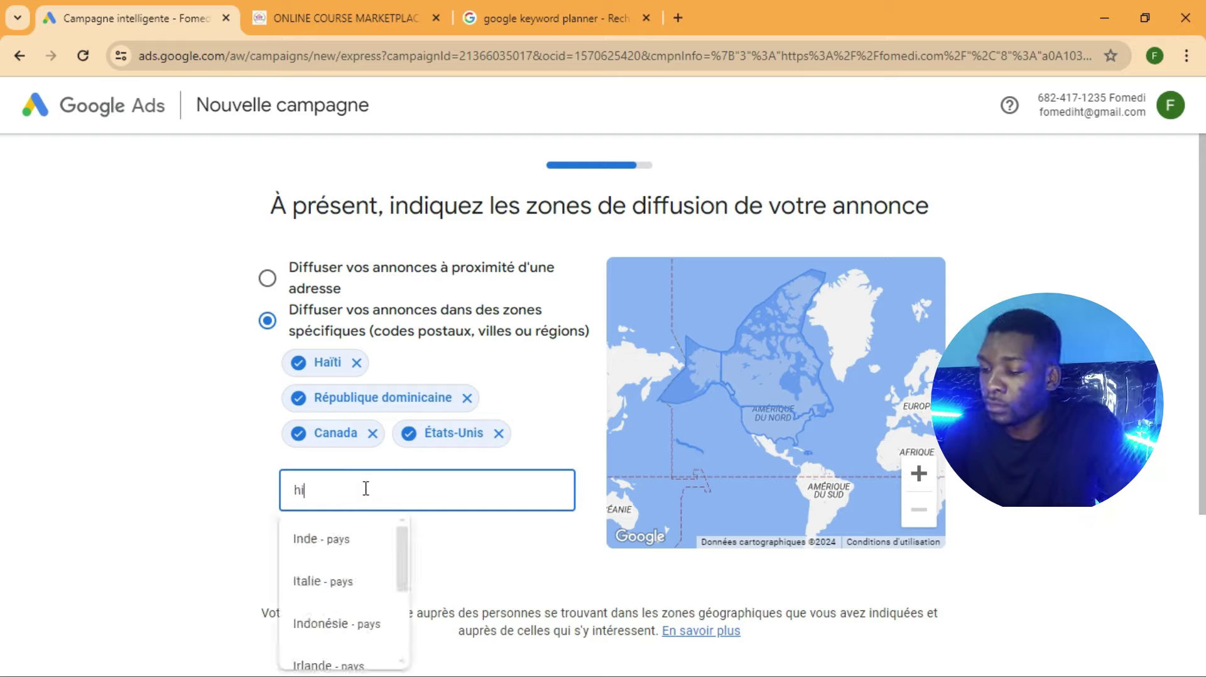
pyautogui.write('nde')
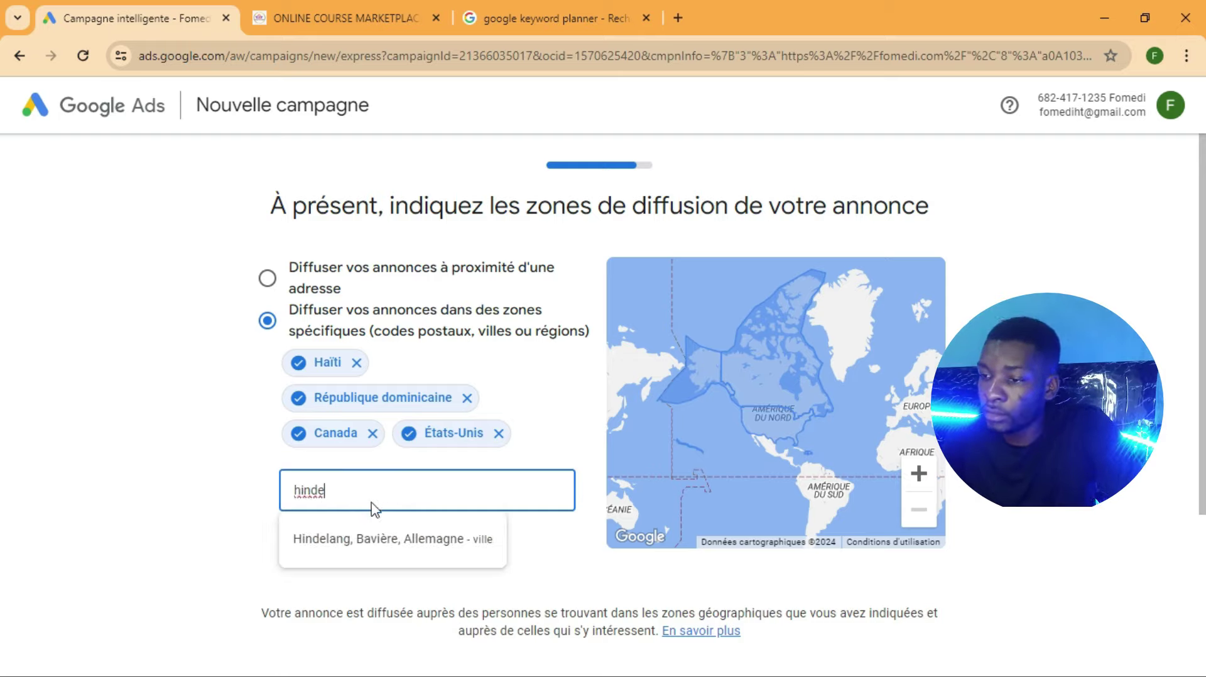
pyautogui.press('BackSpace')
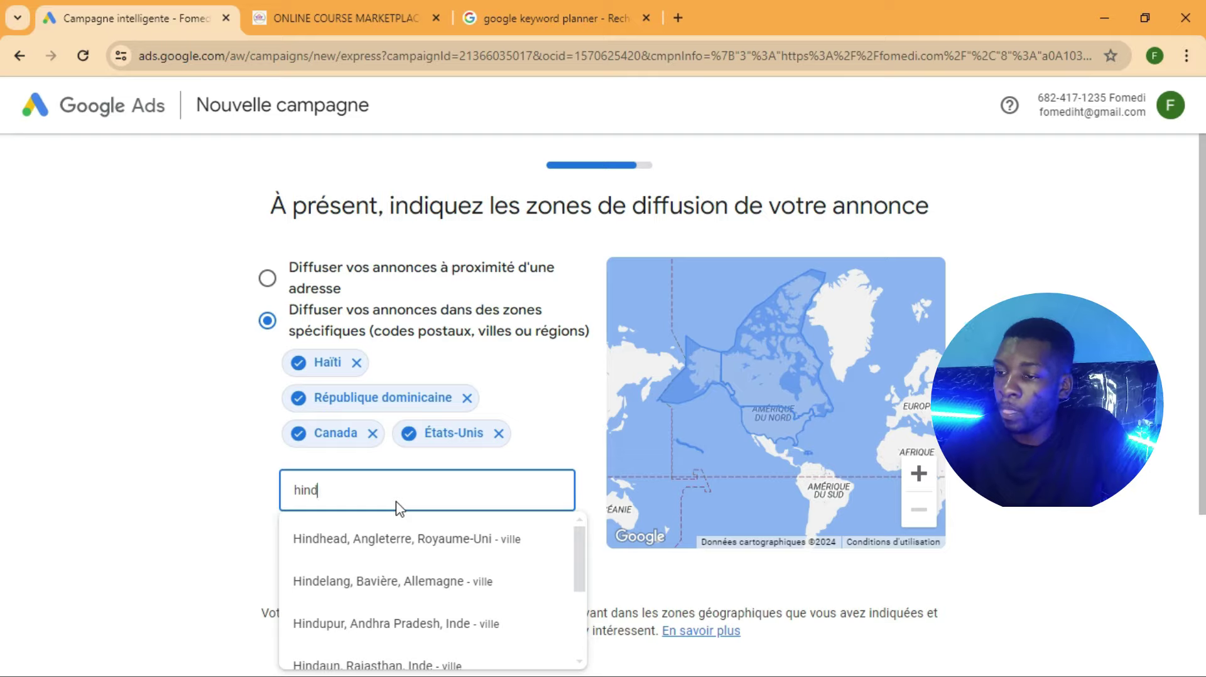
pyautogui.press('BackSpace')
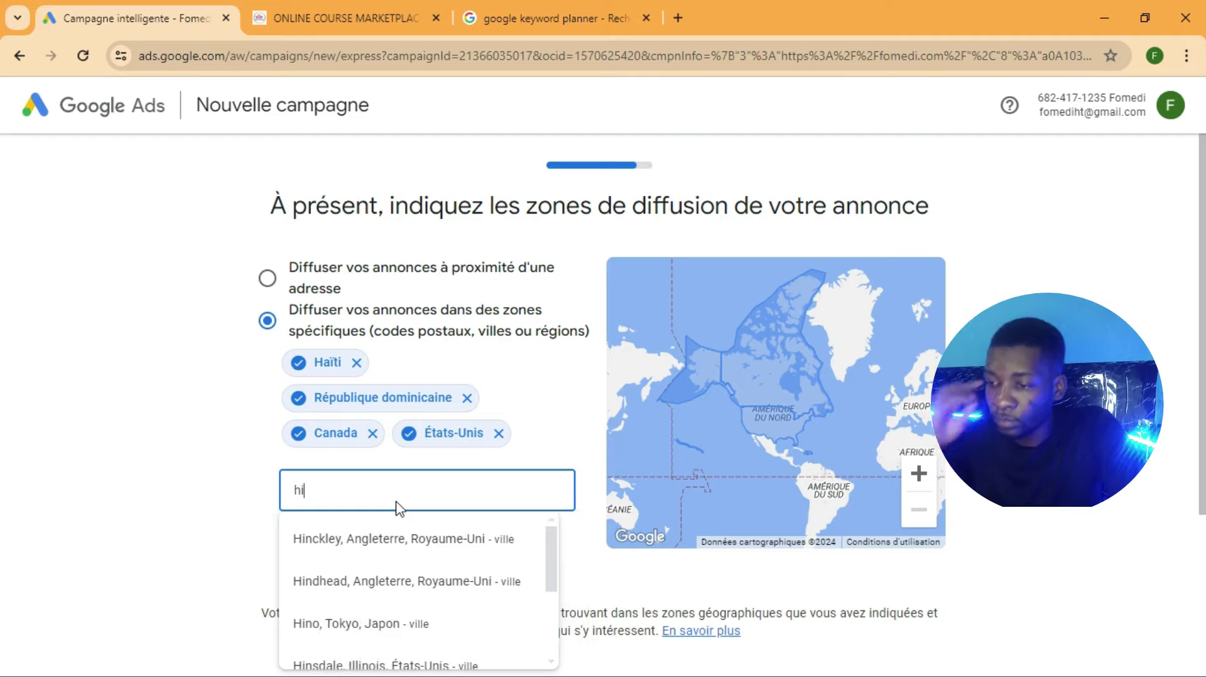
pyautogui.press('BackSpace')
pyautogui.press('BackSpace')
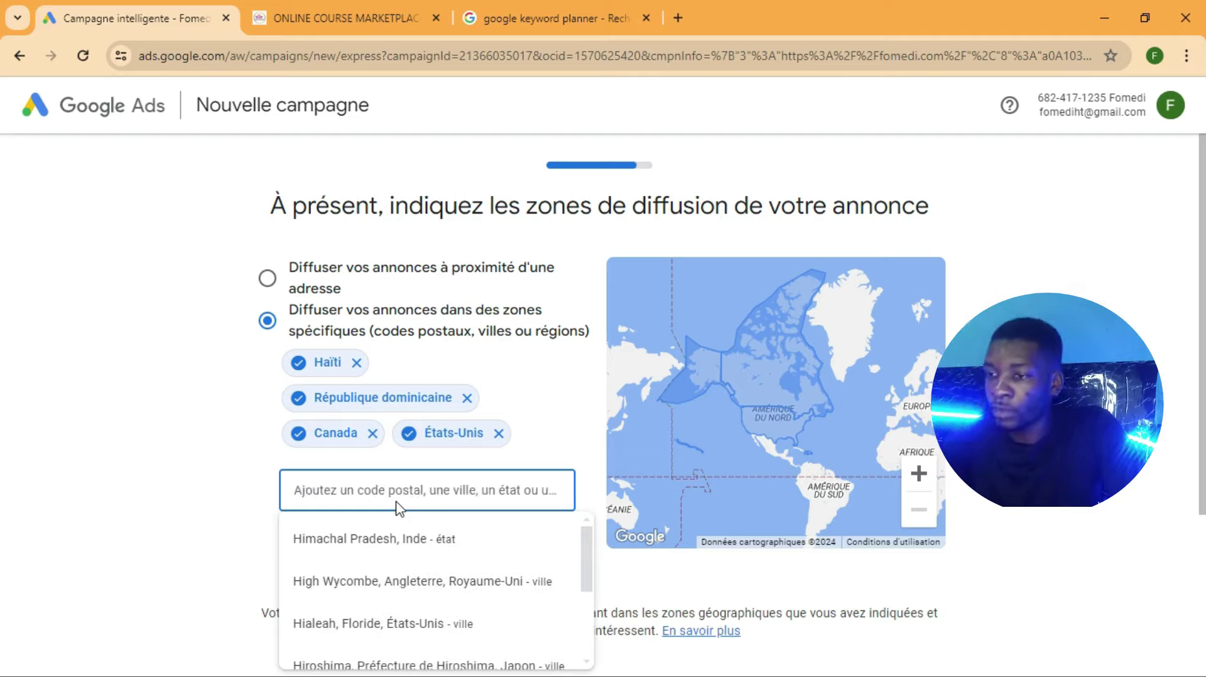
# - Add the country Chine to the target locations and continue to the budget stage
pyautogui.write('chine')
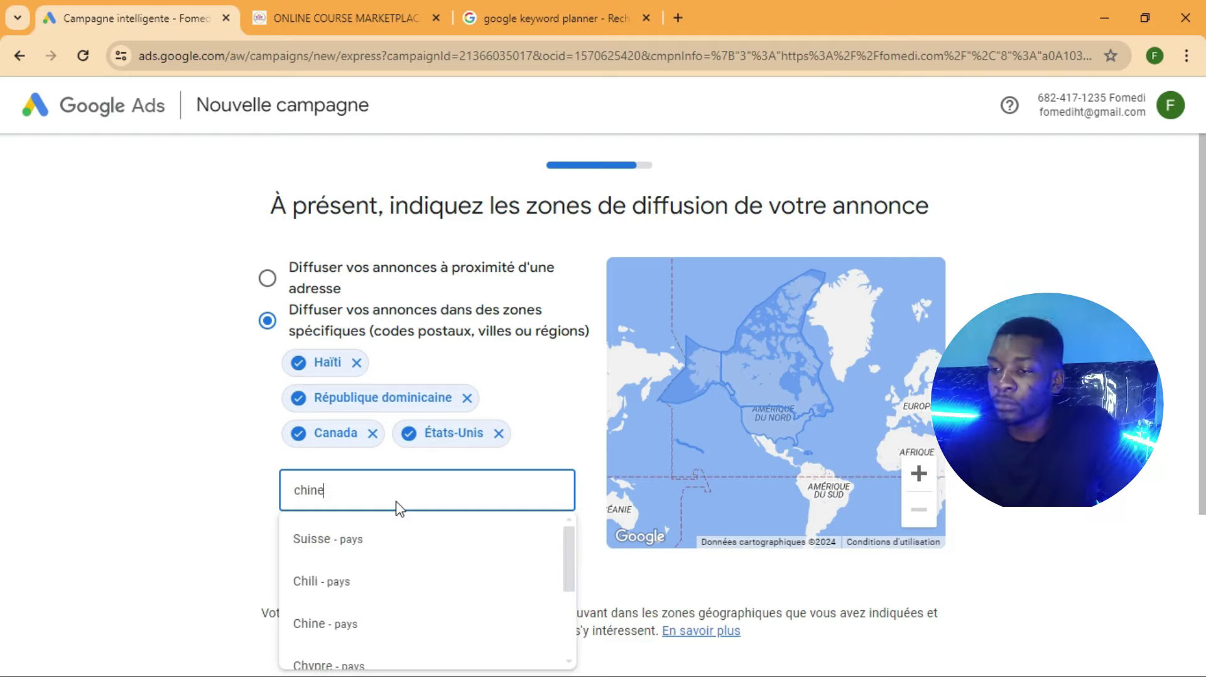
pyautogui.click(392, 544)
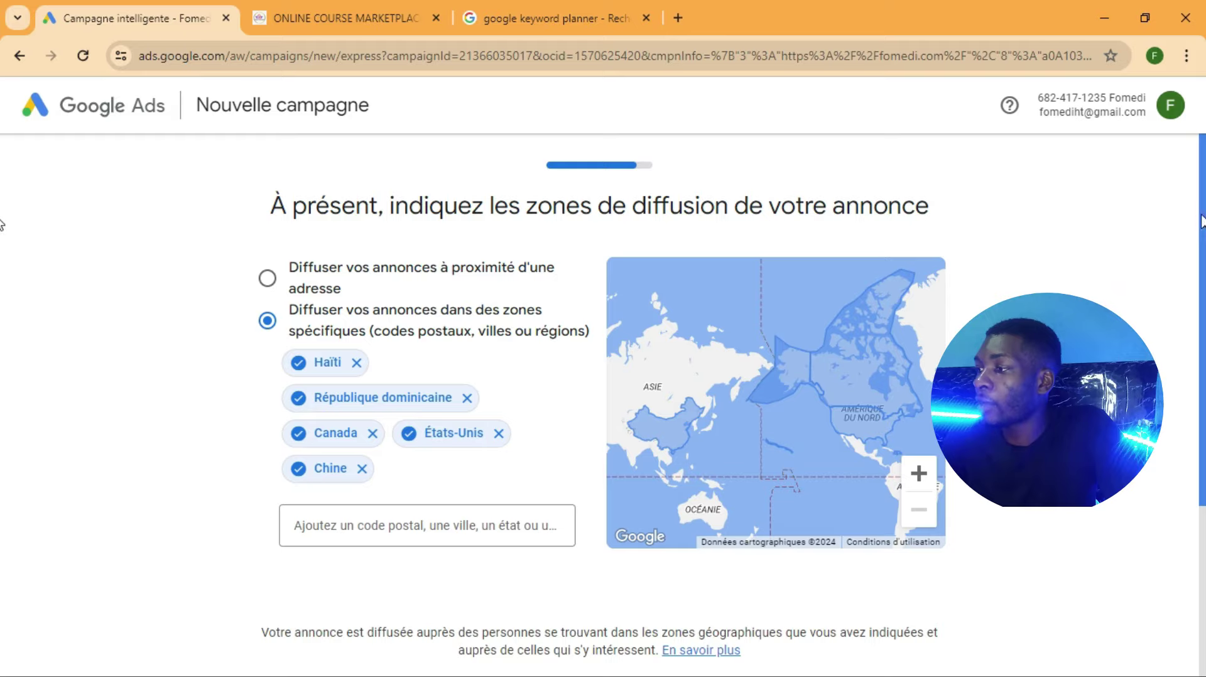
pyautogui.scroll(-4, 4, 220)
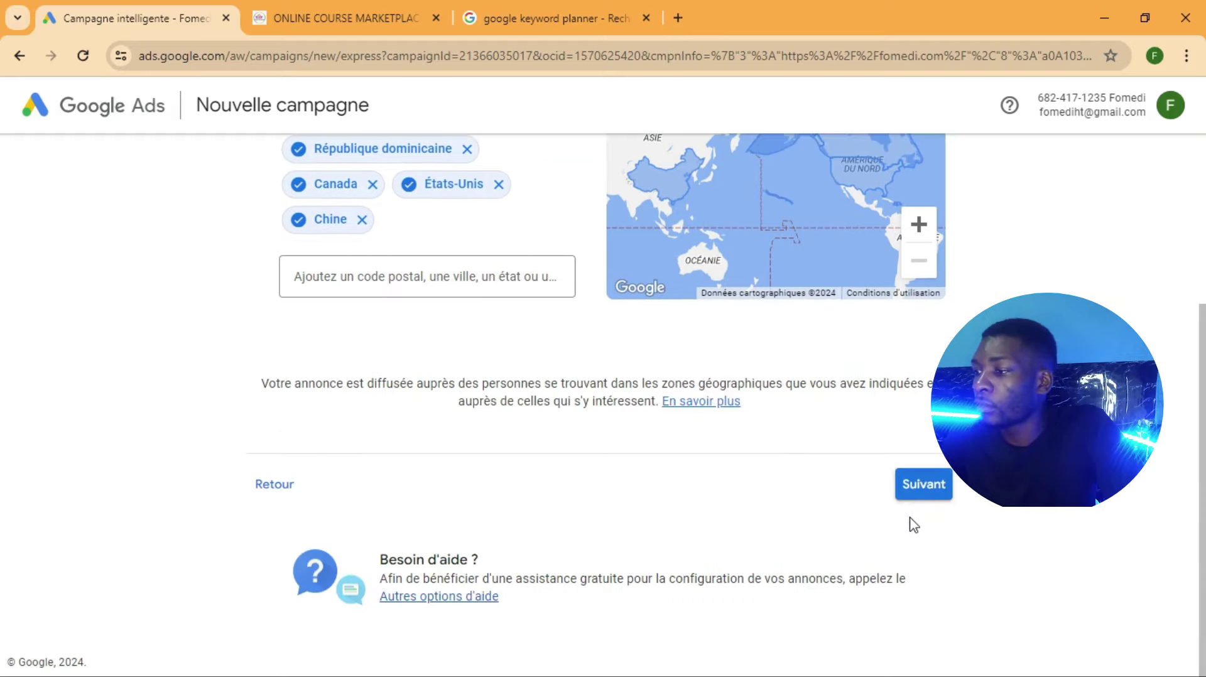
pyautogui.click(922, 487)
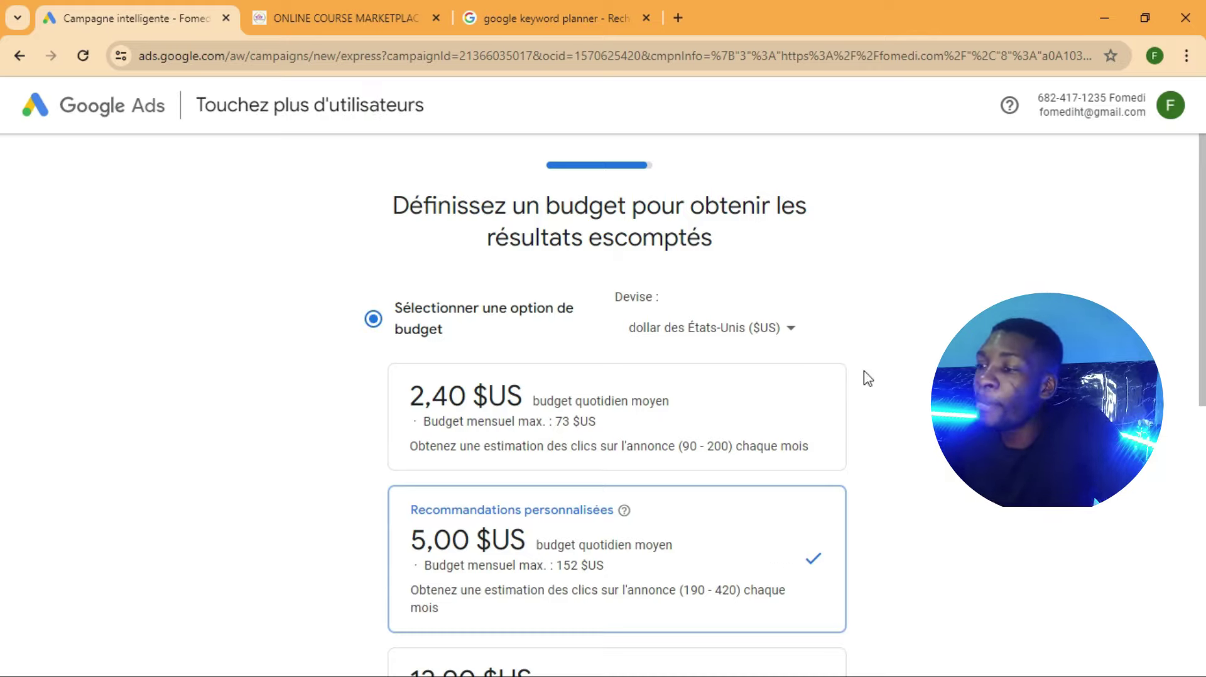
# - Examine the suggested daily budget options, their monthly maximums and estimated clicks, and the billing conditions below them
pyautogui.scroll(-2, 2, 308)
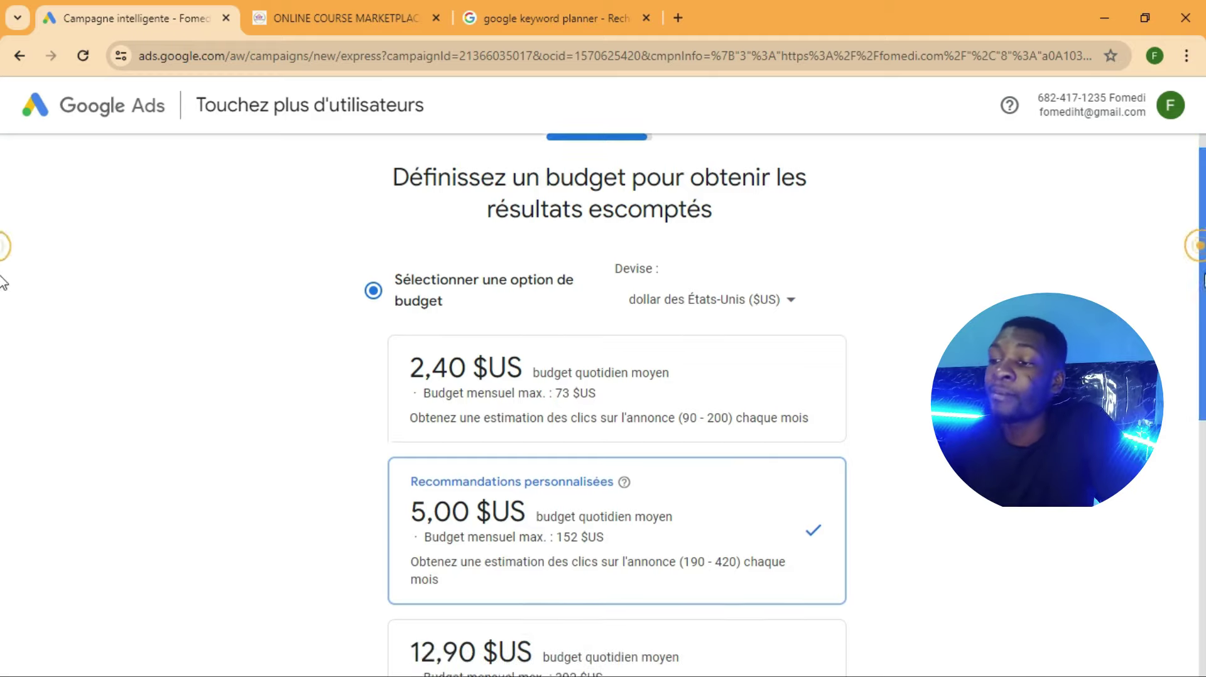
pyautogui.scroll(1, 2, 298)
pyautogui.scroll(-1, 2, 318)
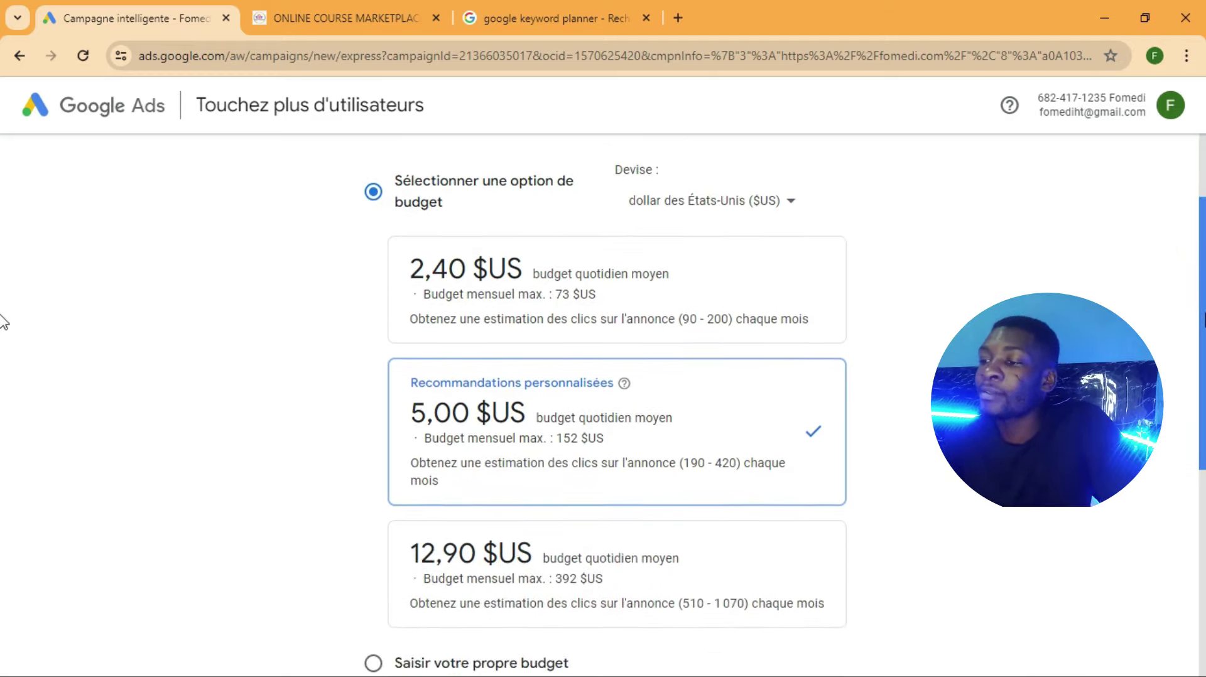
pyautogui.scroll(-1, 3, 327)
pyautogui.scroll(1, 3, 337)
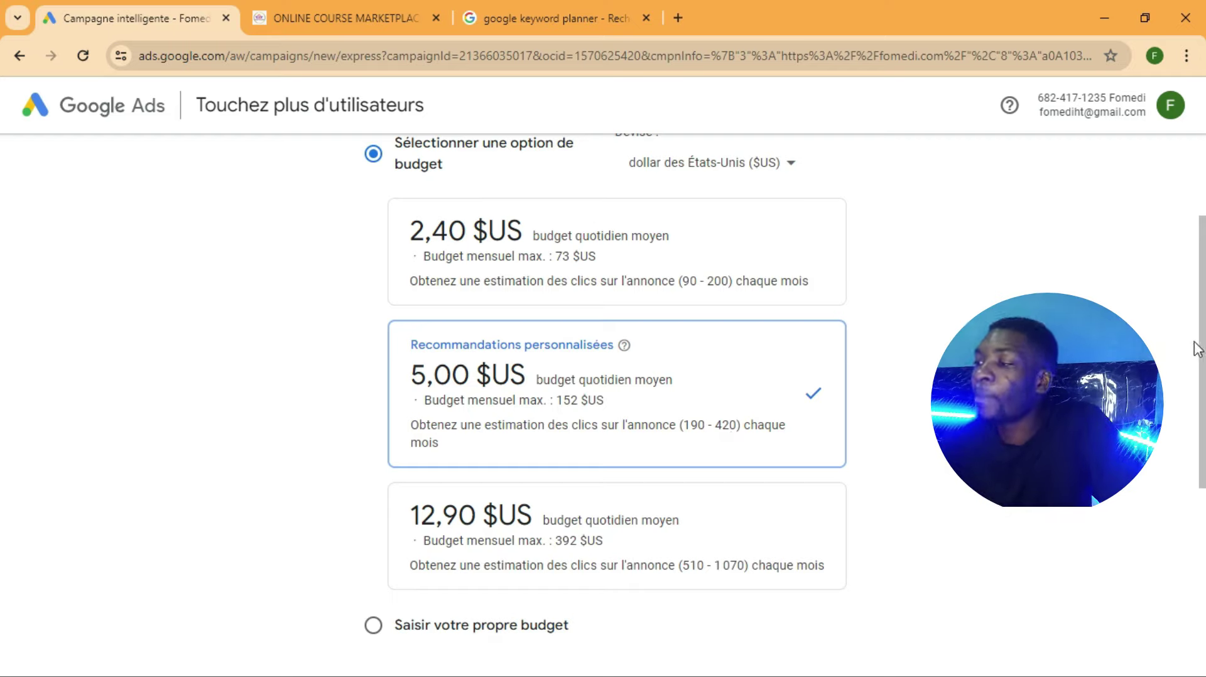
pyautogui.moveTo(1201, 326); pyautogui.dragTo(1200, 466)
pyautogui.scroll(2, 1200, 343)
pyautogui.scroll(-2, 1196, 334)
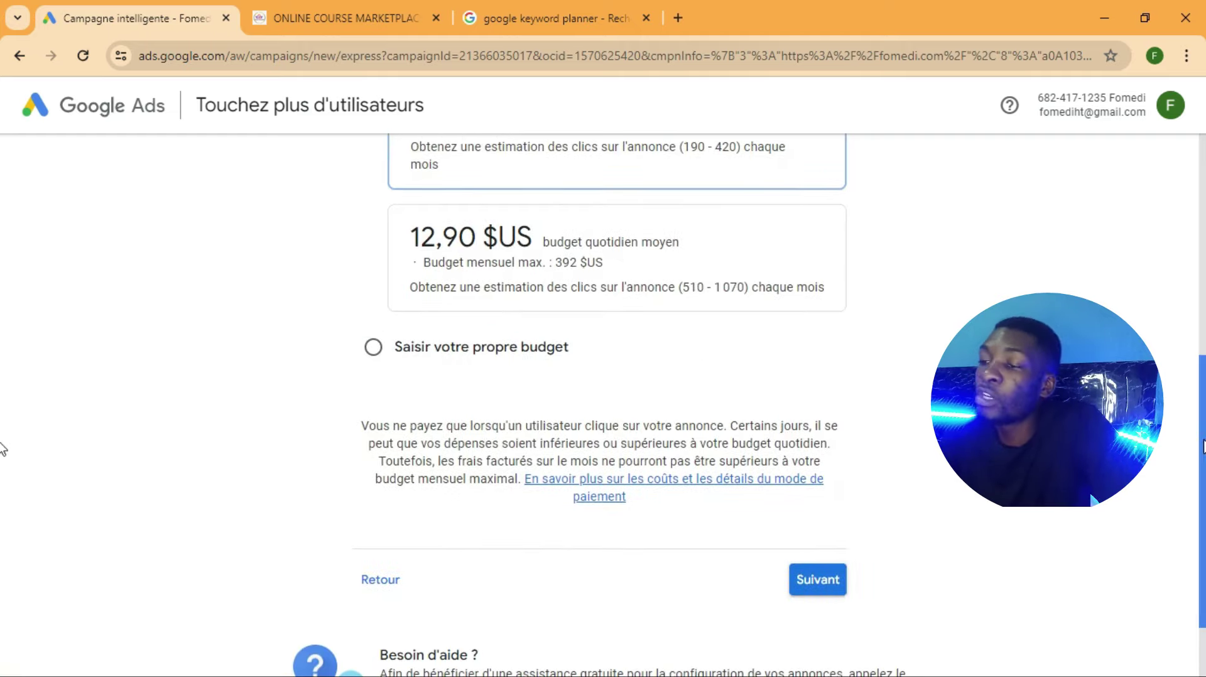
pyautogui.scroll(5, 3, 449)
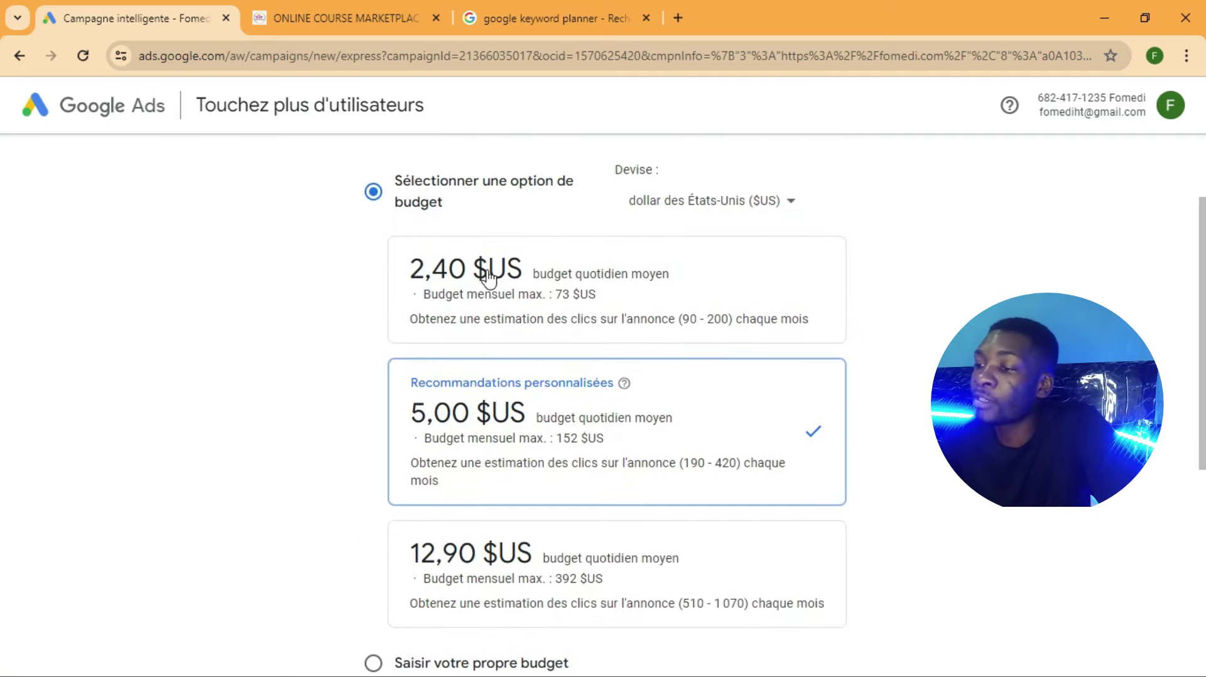
# - Choose the 2,40 $US average daily budget and continue to the campaign review
pyautogui.click(427, 272)
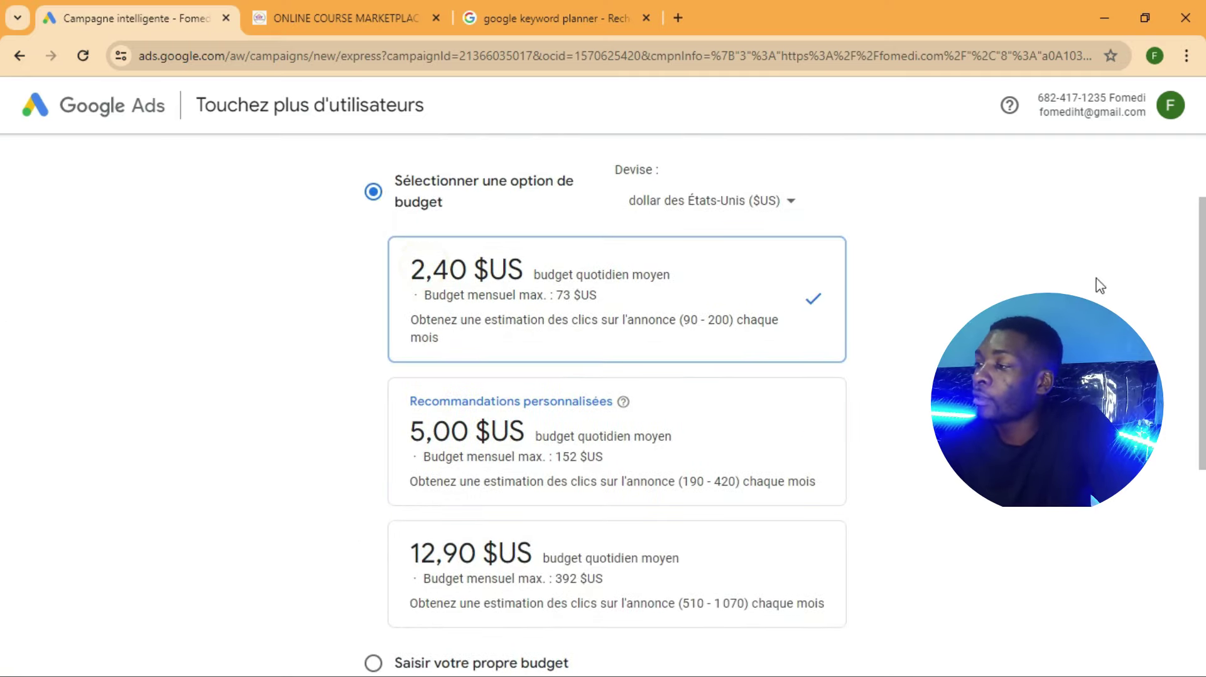
pyautogui.scroll(-6, 3, 358)
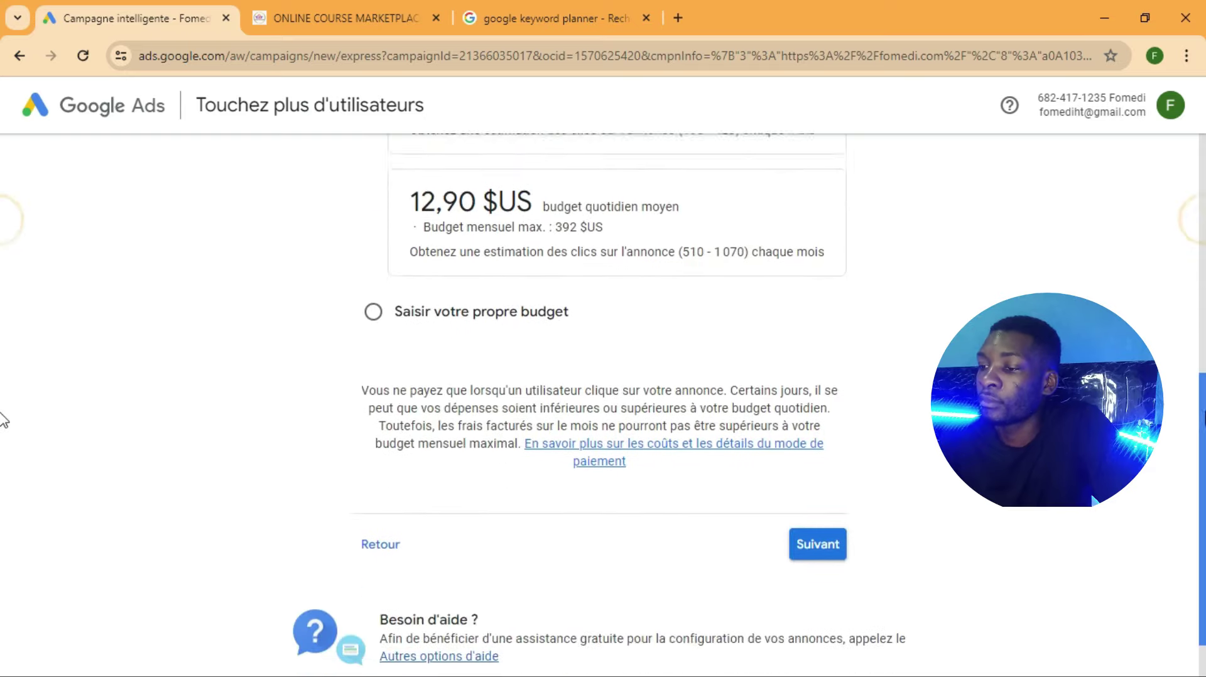
pyautogui.click(811, 503)
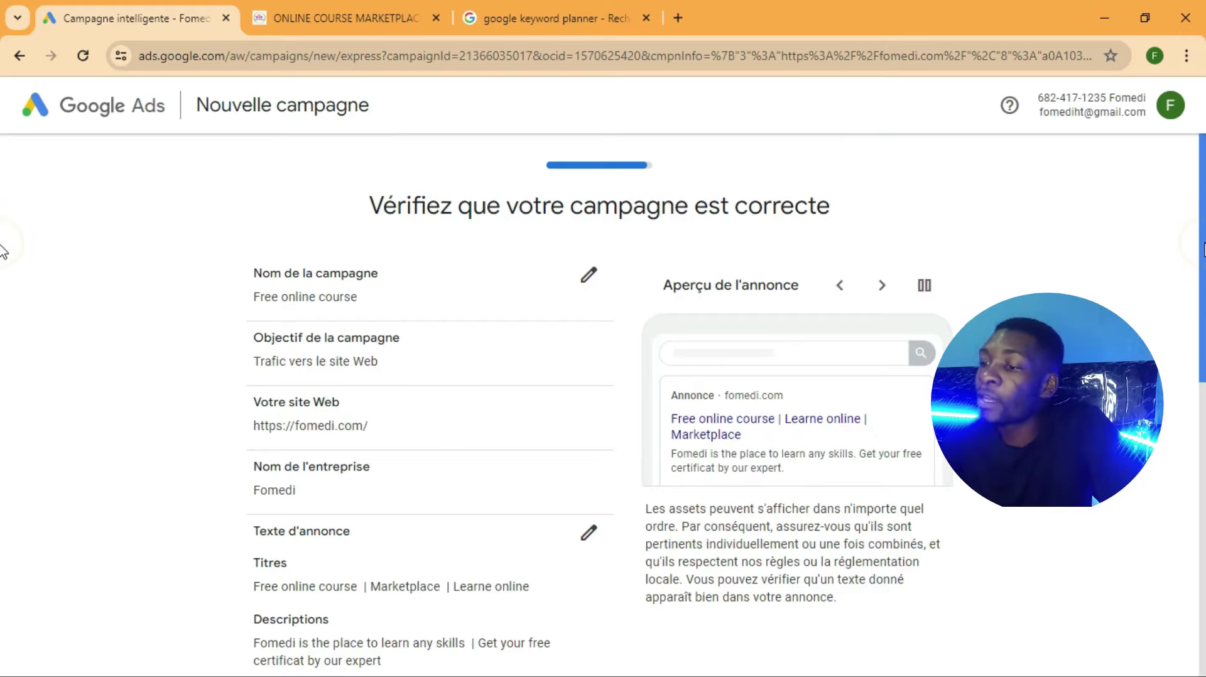
# - Review the campaign summary from name and ad texts to locations, keyword themes and budget, and continue to the payment information
pyautogui.scroll(-4, 3, 289)
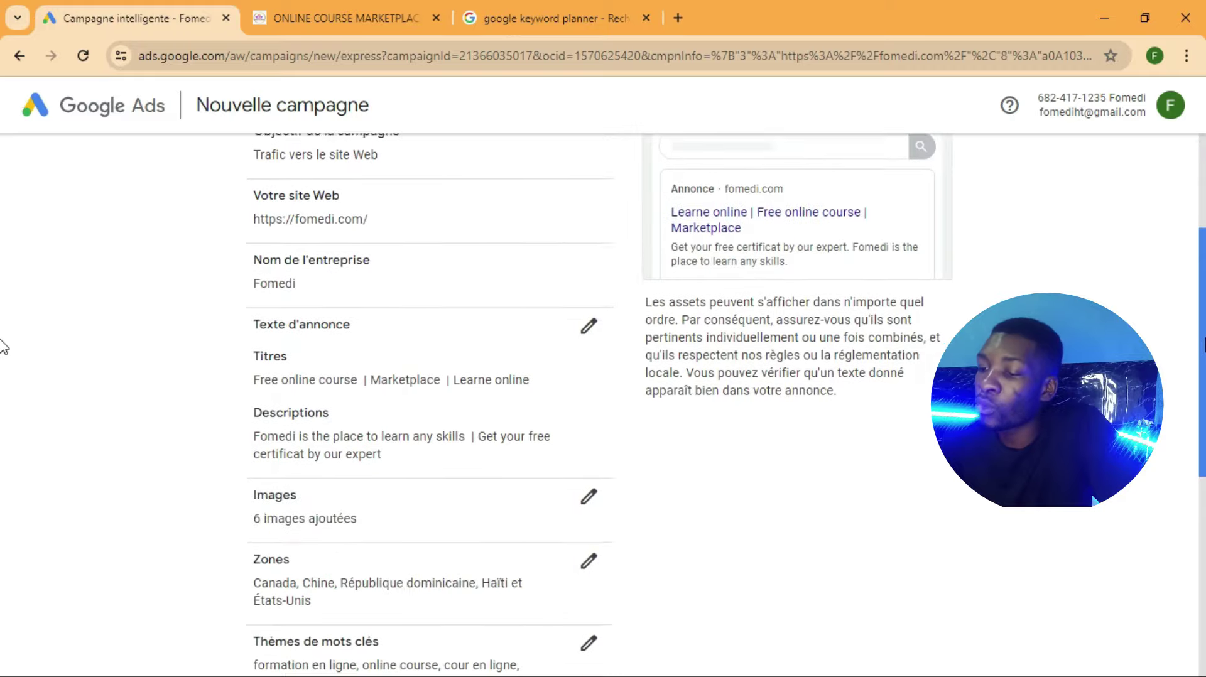
pyautogui.scroll(-4, 3, 375)
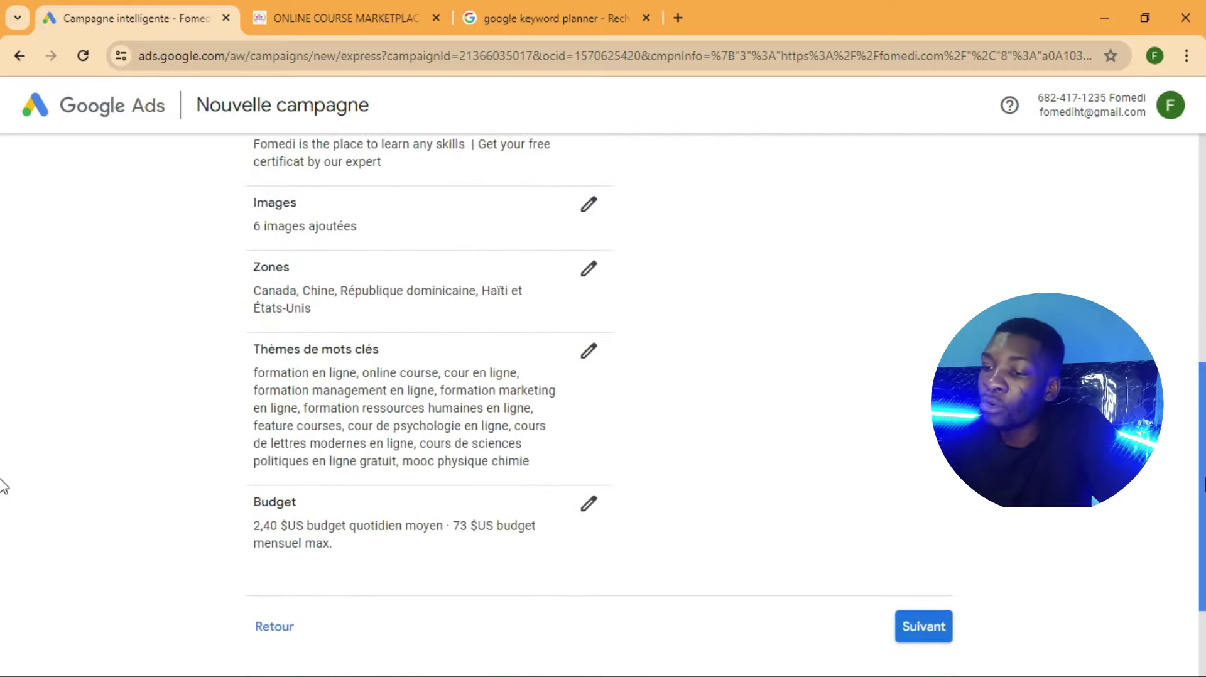
pyautogui.scroll(-2, 3, 522)
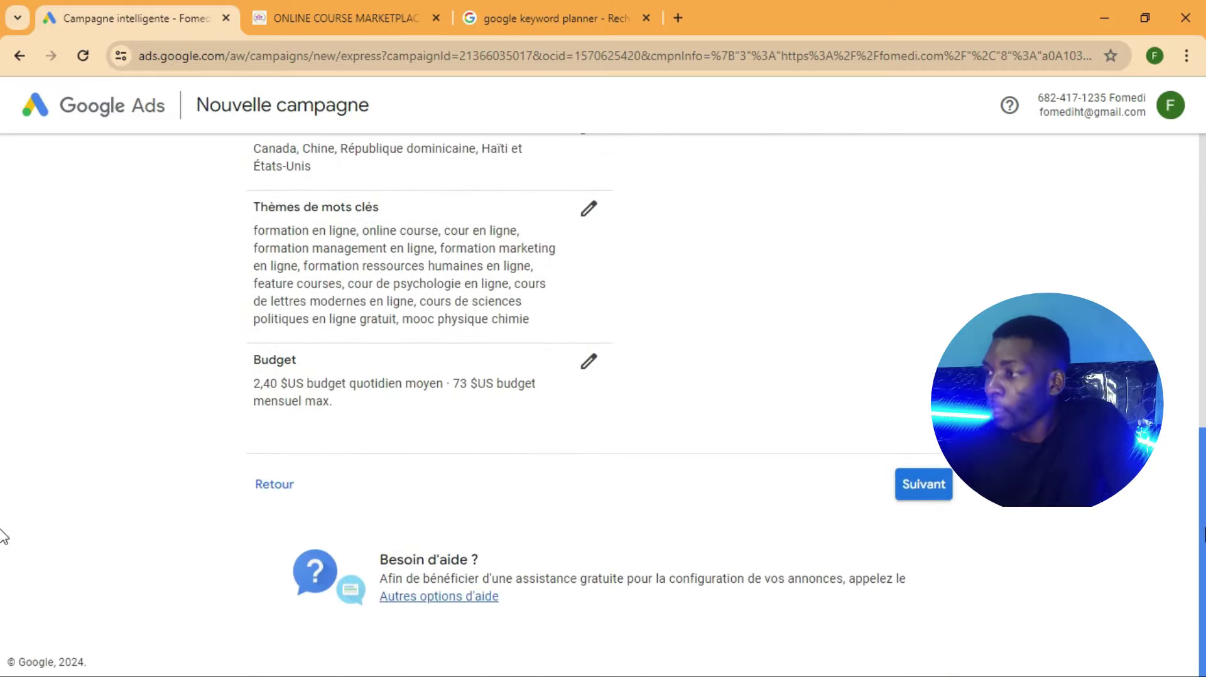
pyautogui.scroll(3, 4, 490)
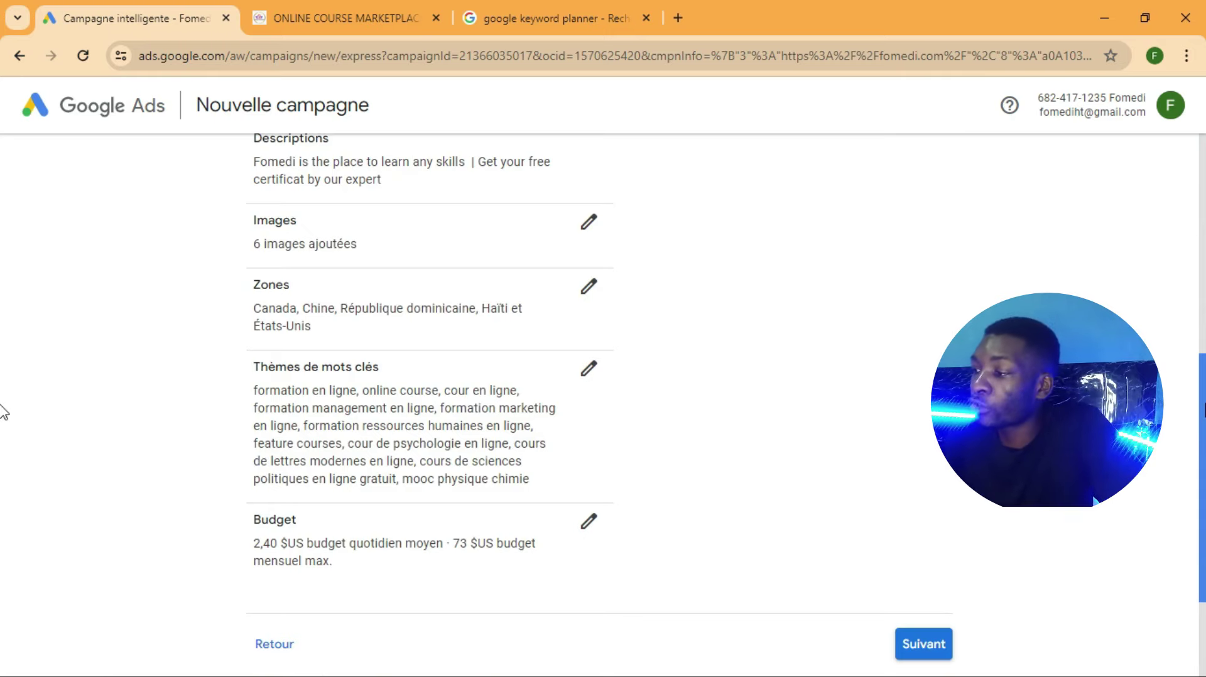
pyautogui.scroll(5, 3, 411)
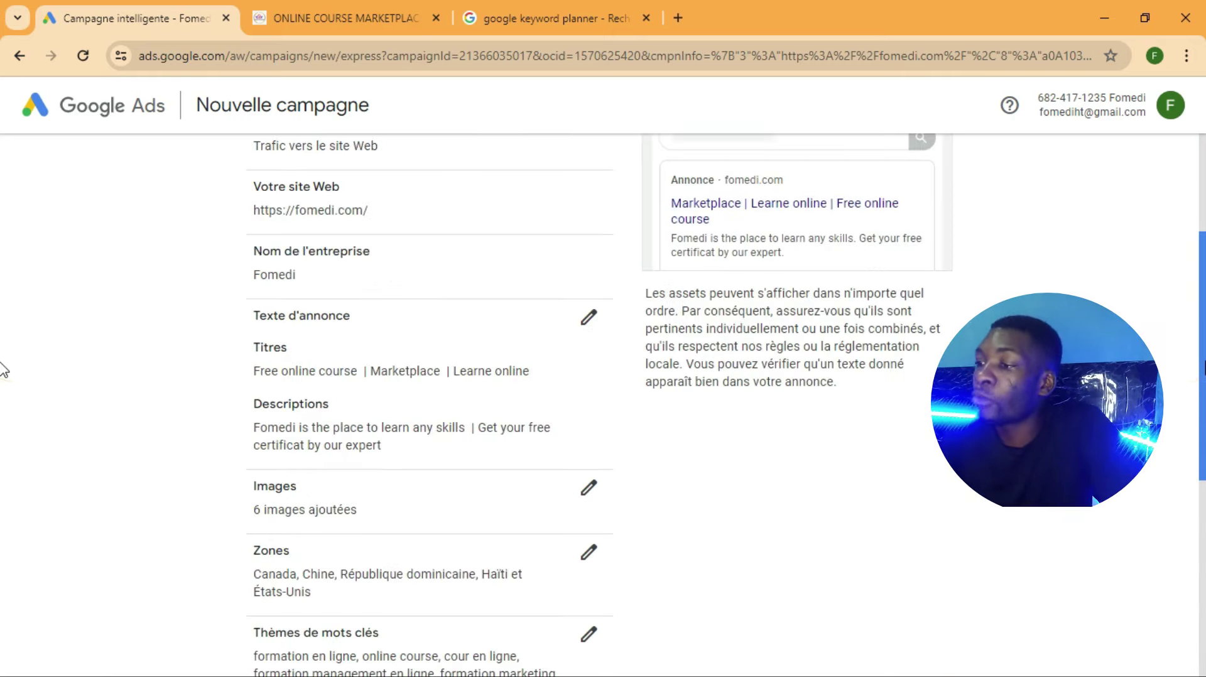
pyautogui.scroll(4, 3, 370)
pyautogui.scroll(-2, 3, 288)
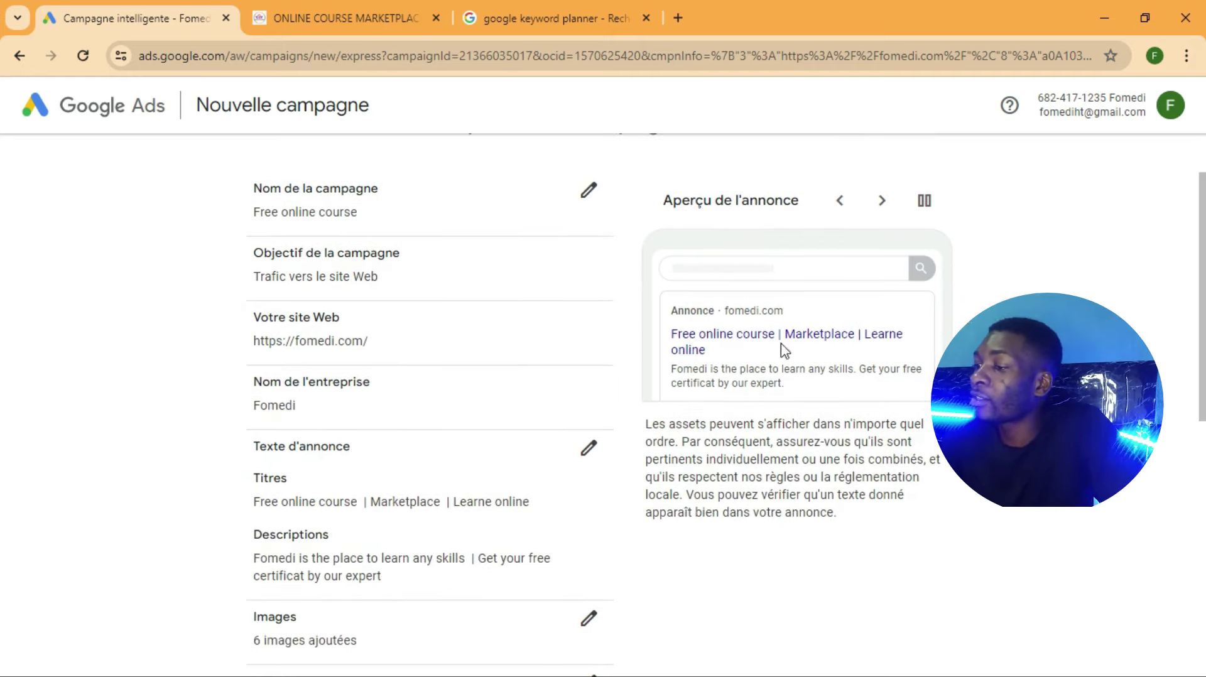
pyautogui.scroll(-5, 3, 326)
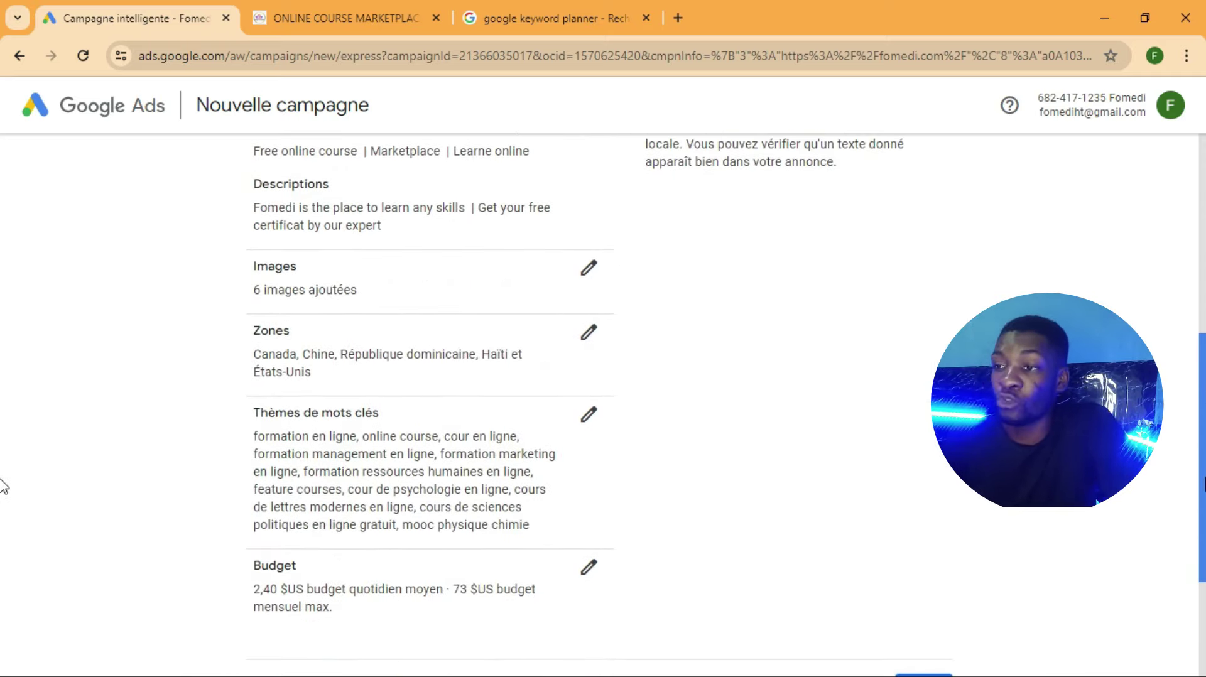
pyautogui.scroll(-3, 3, 502)
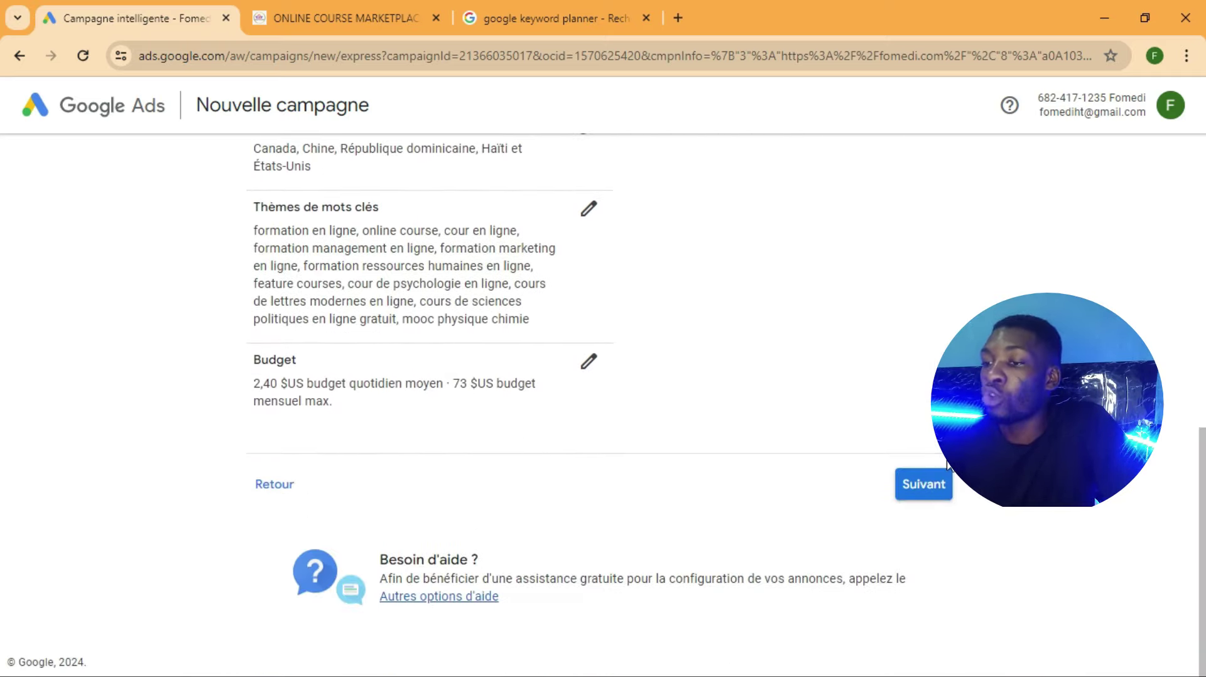
pyautogui.click(917, 489)
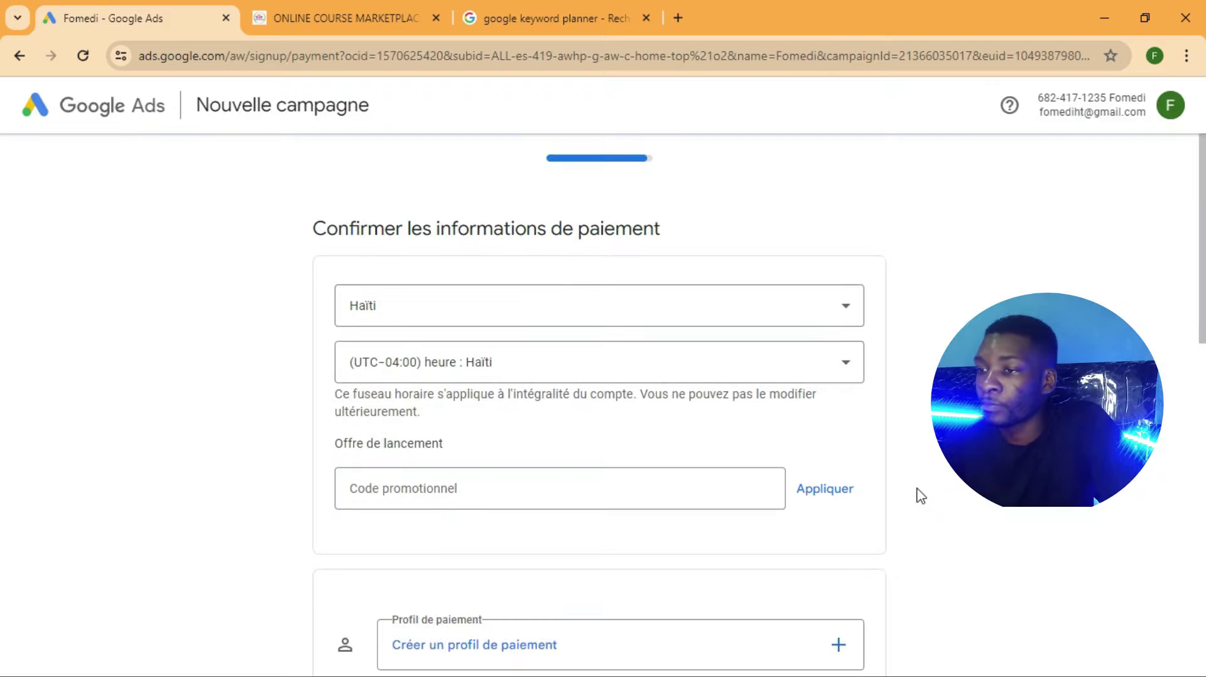
# - Change the billing country in the payment information from Haïti to République Dominicaine
pyautogui.scroll(-1, 1201, 288)
pyautogui.scroll(1, 1200, 283)
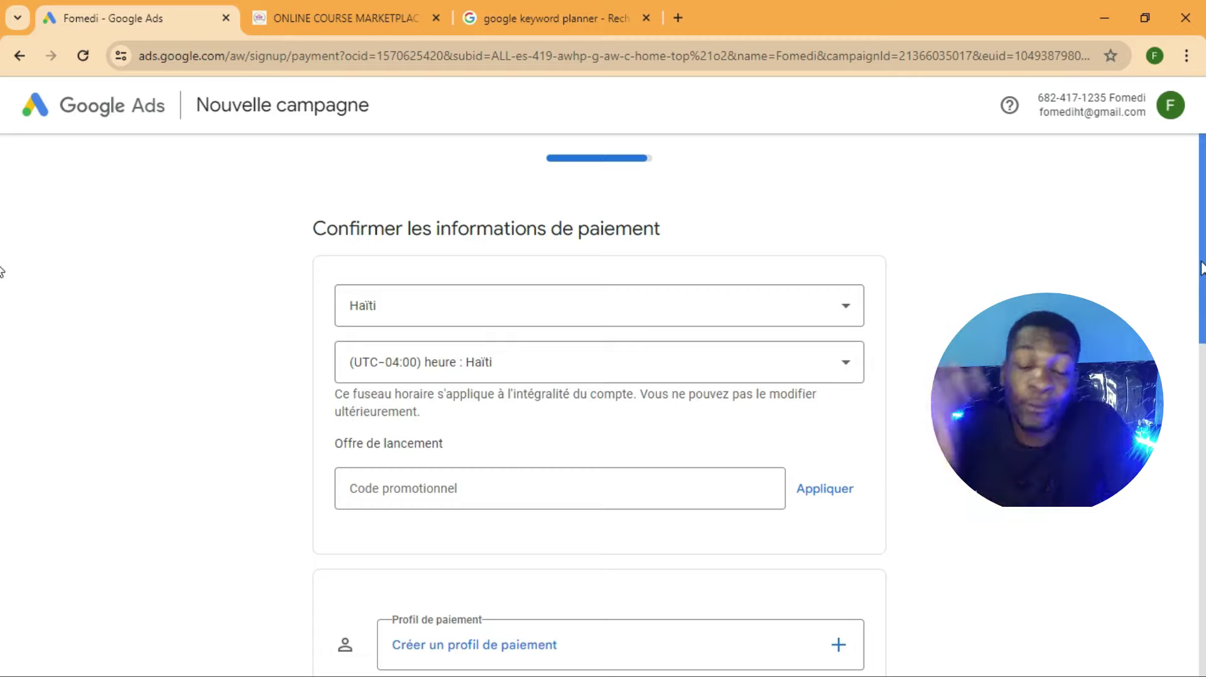
pyautogui.click(620, 317)
pyautogui.click(944, 188)
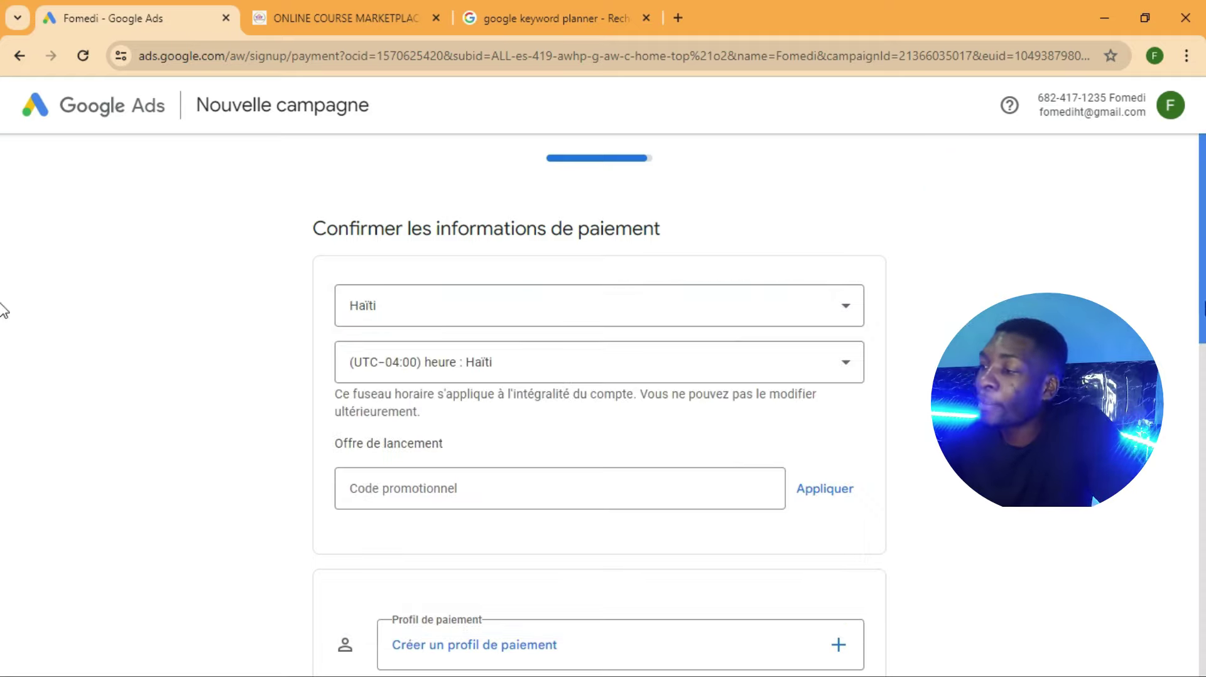
pyautogui.moveTo(1201, 300); pyautogui.dragTo(1201, 488)
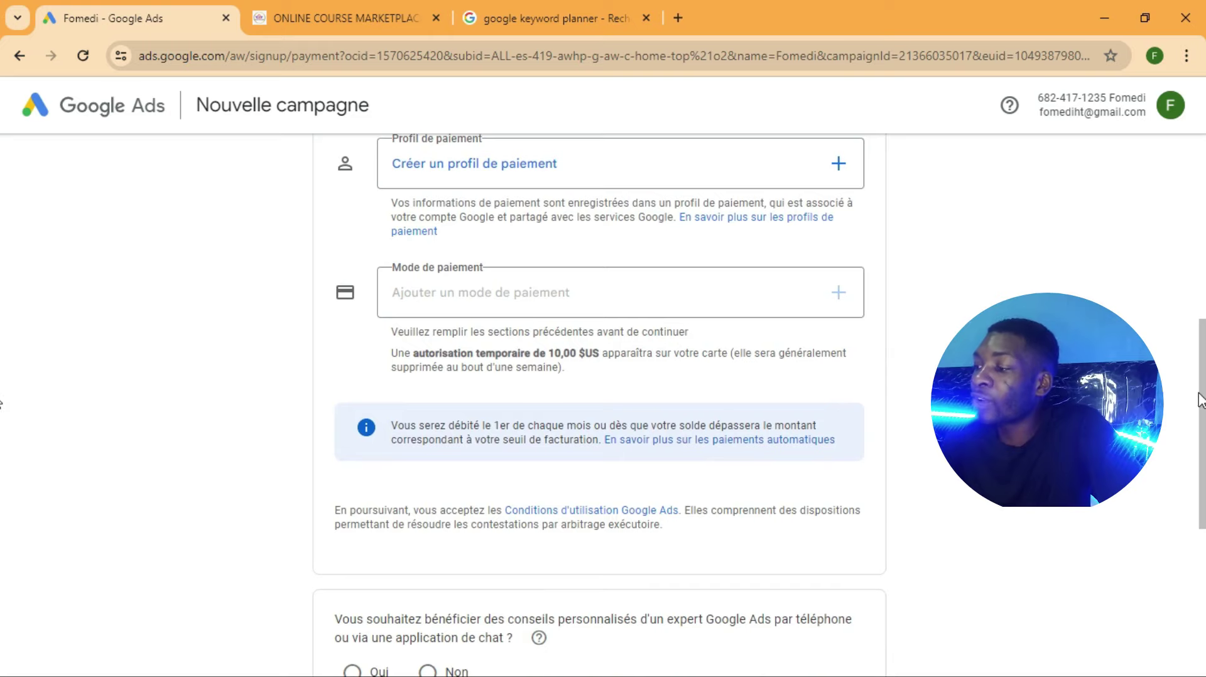
pyautogui.moveTo(1202, 393); pyautogui.dragTo(1201, 246)
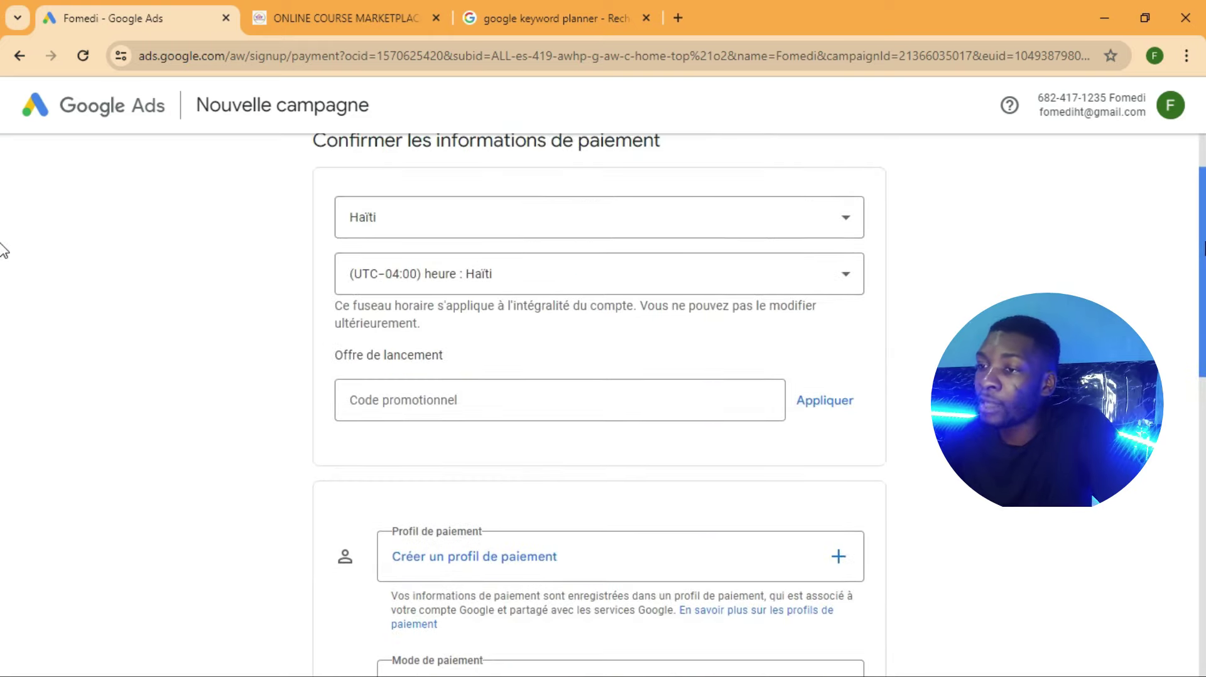
pyautogui.click(810, 220)
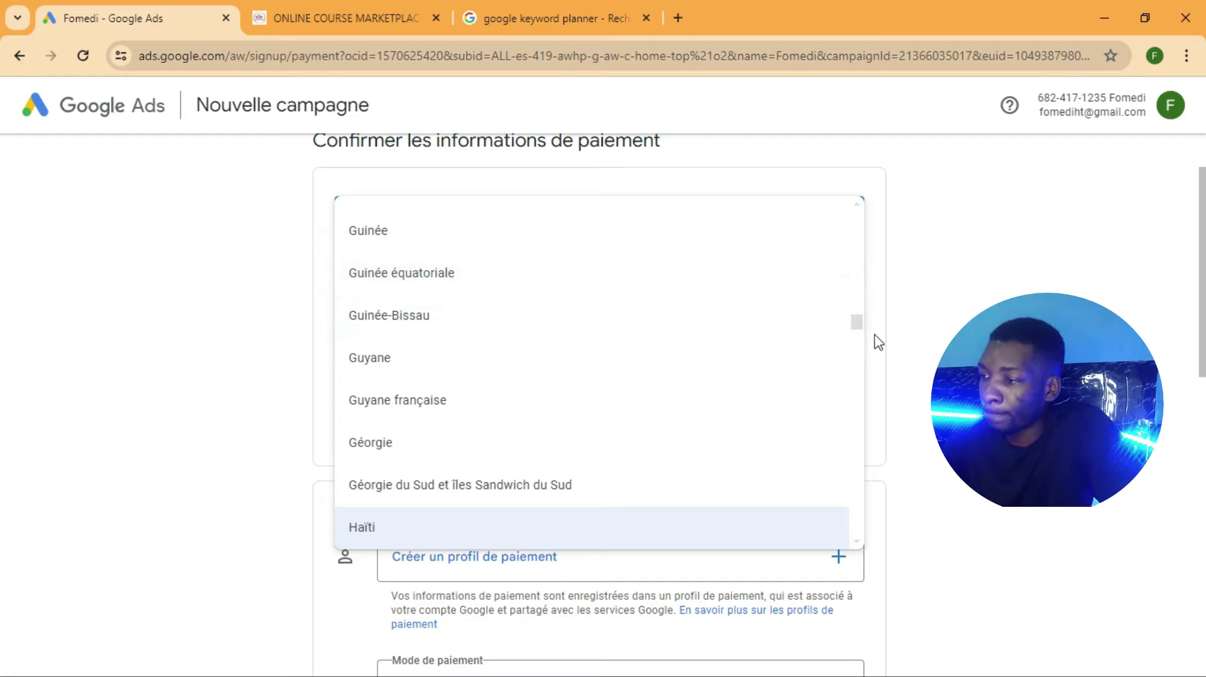
pyautogui.moveTo(858, 327); pyautogui.dragTo(848, 442)
pyautogui.click(452, 338)
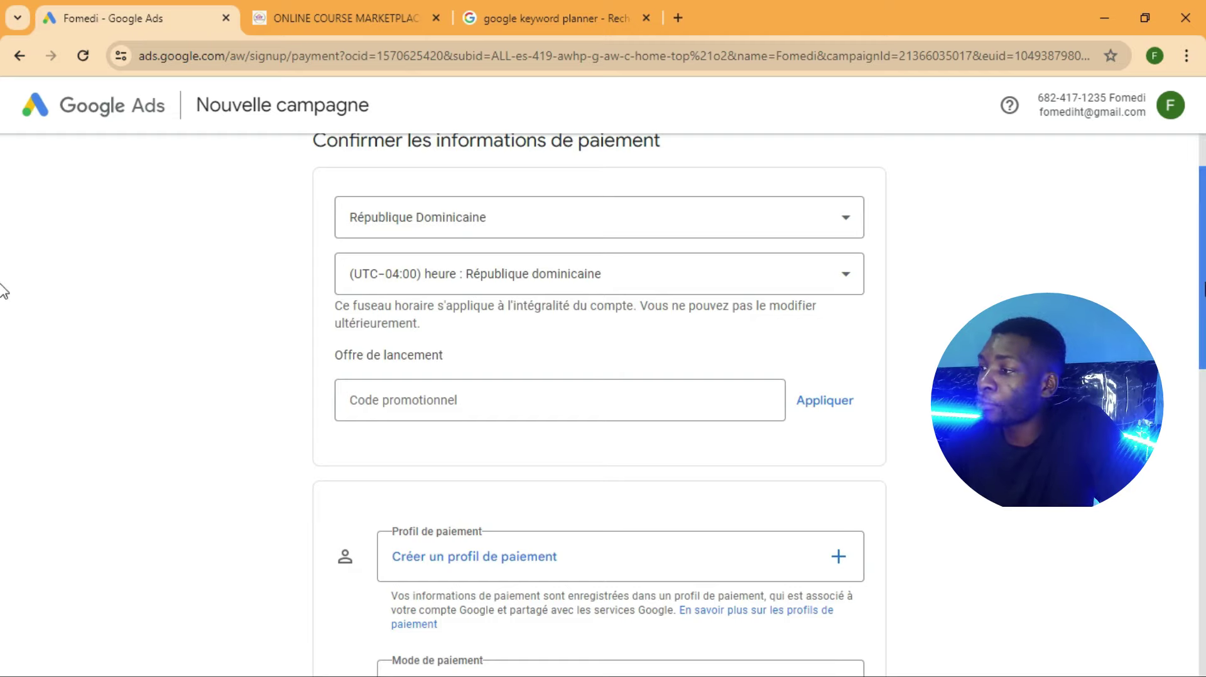
# - Examine the payment profile, payment method and automatic payment settings sections of the payment information, including their billing conditions
pyautogui.scroll(-6, 2, 289)
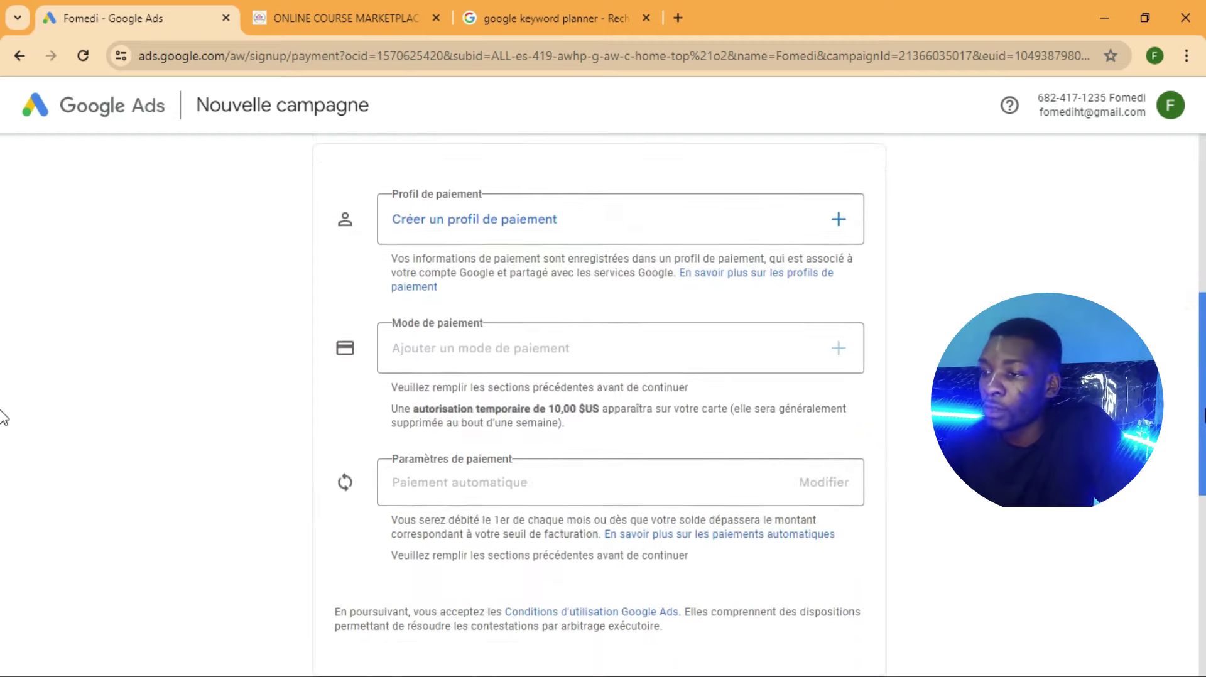
pyautogui.scroll(5, 2, 433)
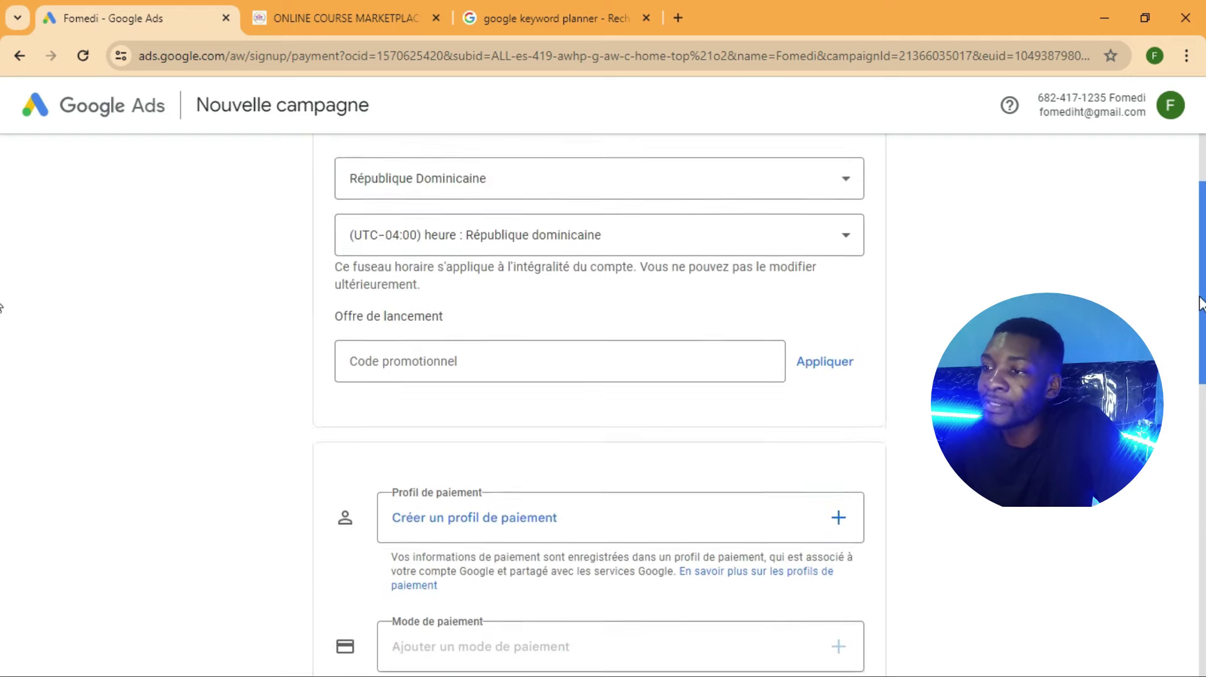
pyautogui.scroll(-5, 1, 446)
pyautogui.scroll(-2, 2, 447)
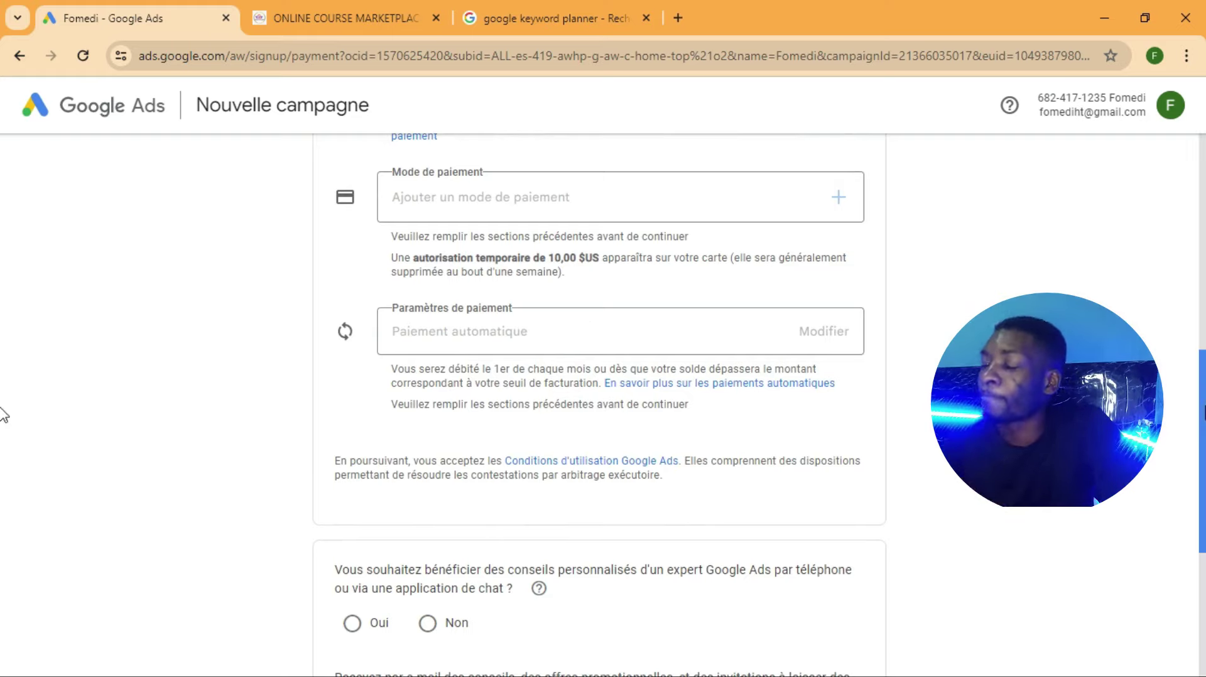
pyautogui.scroll(6, 2, 414)
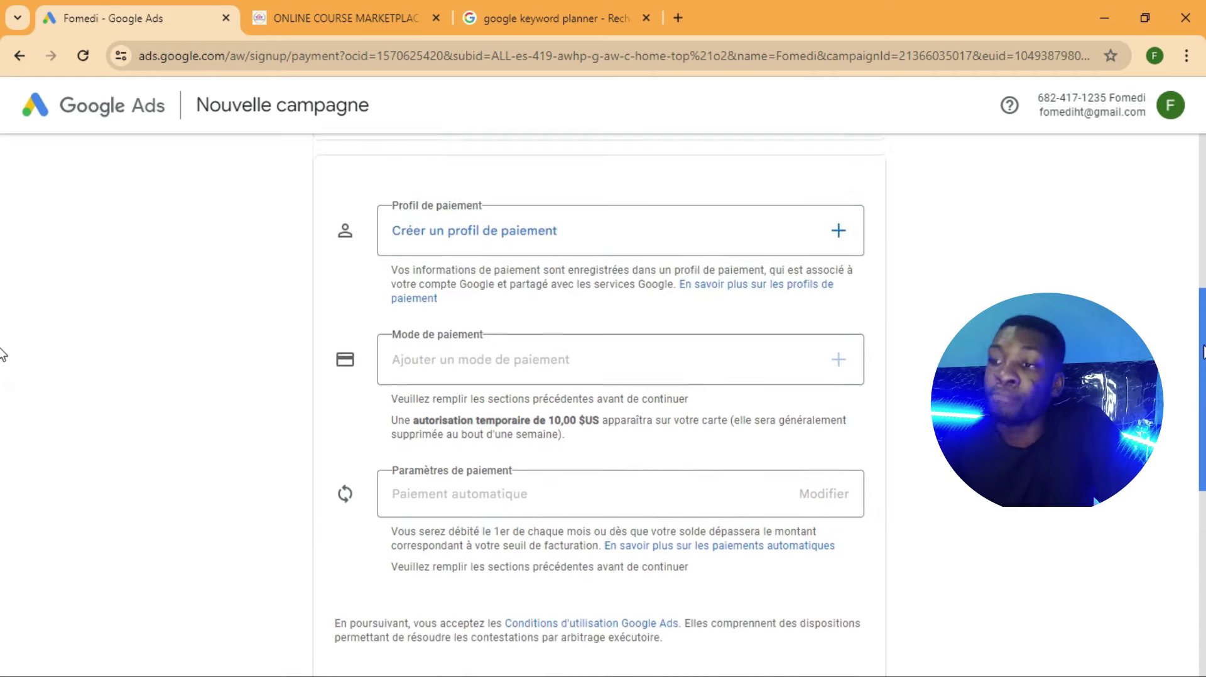
pyautogui.scroll(3, 2, 189)
pyautogui.scroll(-9, 1, 314)
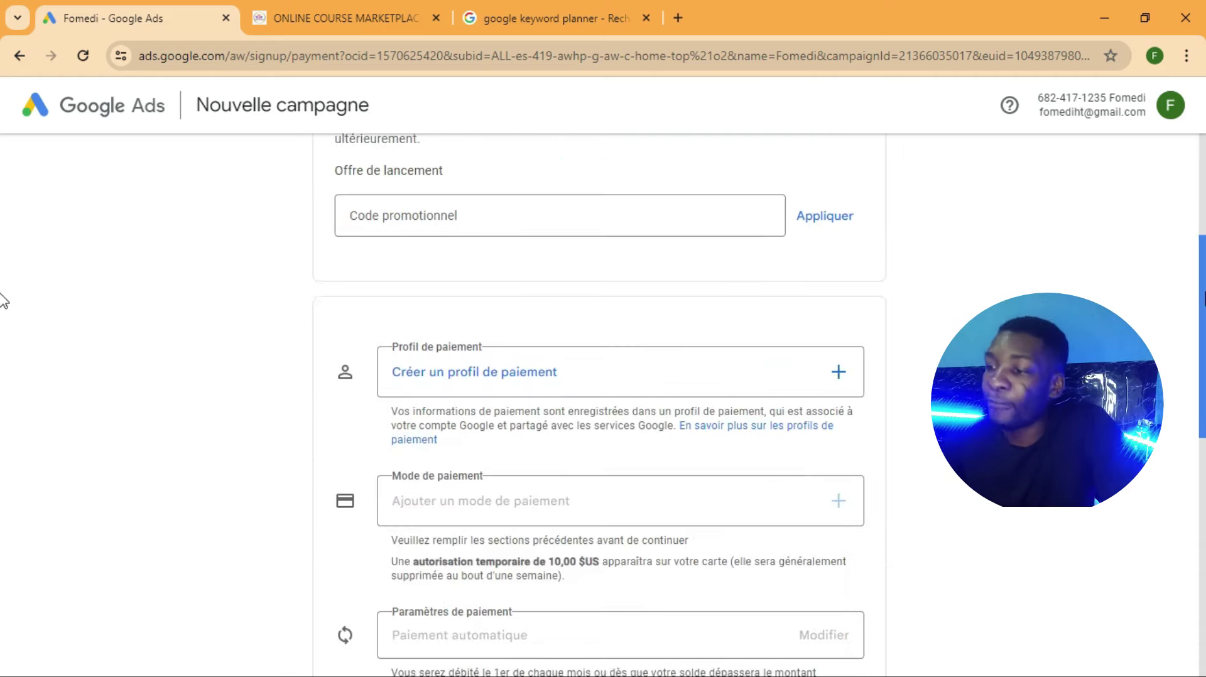
# - Answer Oui to personalised advice from a Google Ads expert and Non to e-mailed tips and promotional offers
pyautogui.moveTo(1200, 416); pyautogui.dragTo(1197, 521)
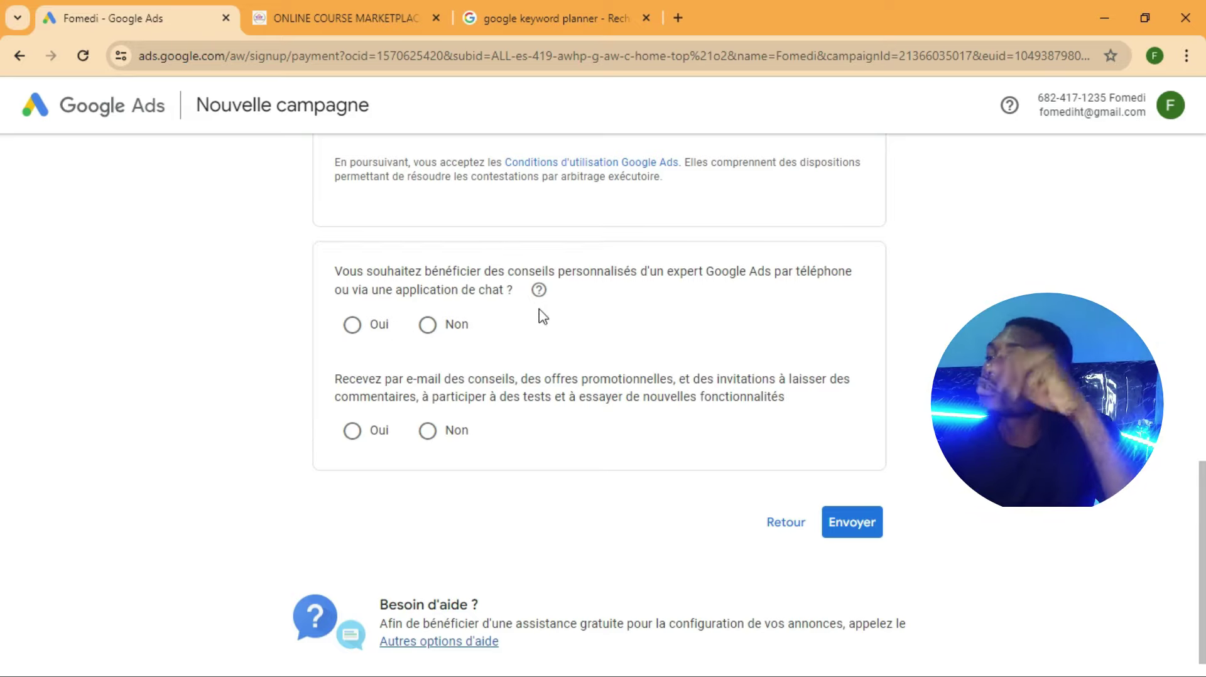
pyautogui.click(353, 325)
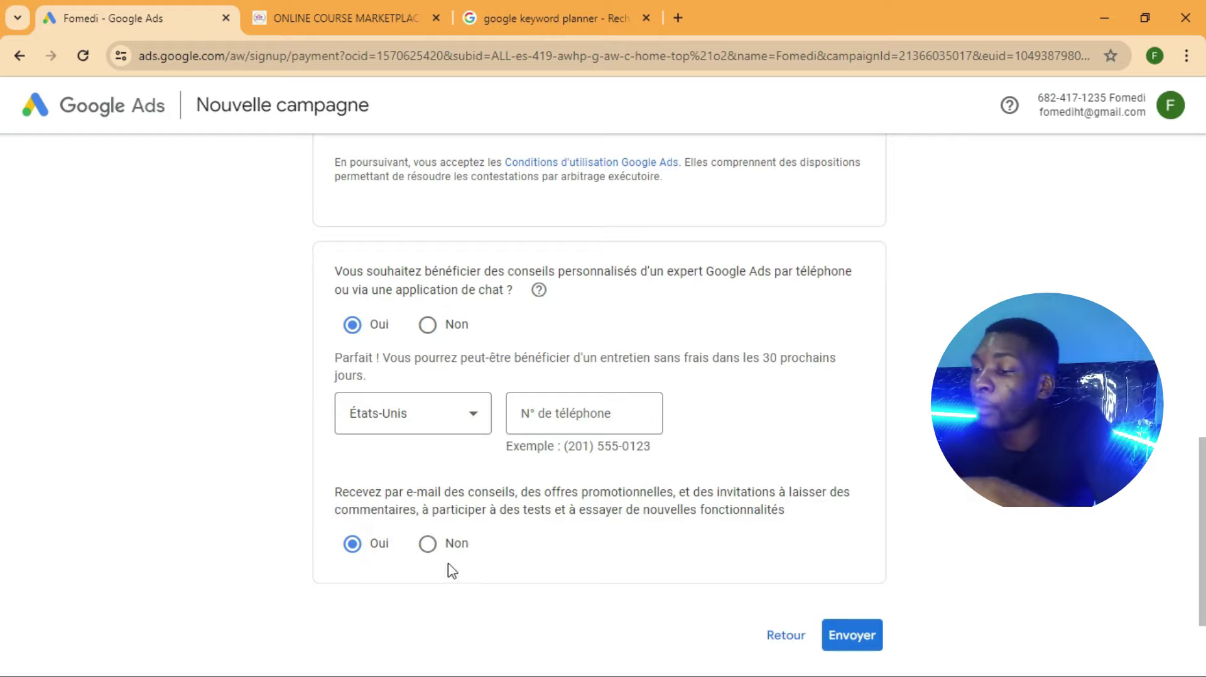
pyautogui.click(429, 544)
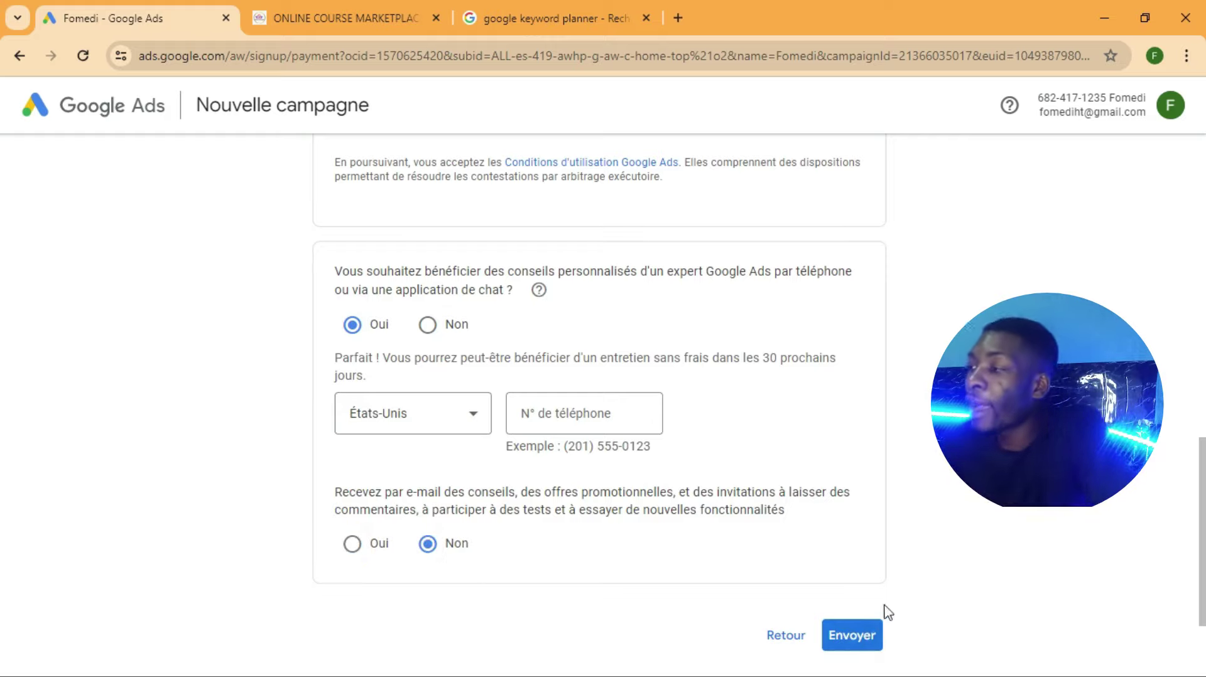
pyautogui.moveTo(1203, 581); pyautogui.dragTo(1201, 261)
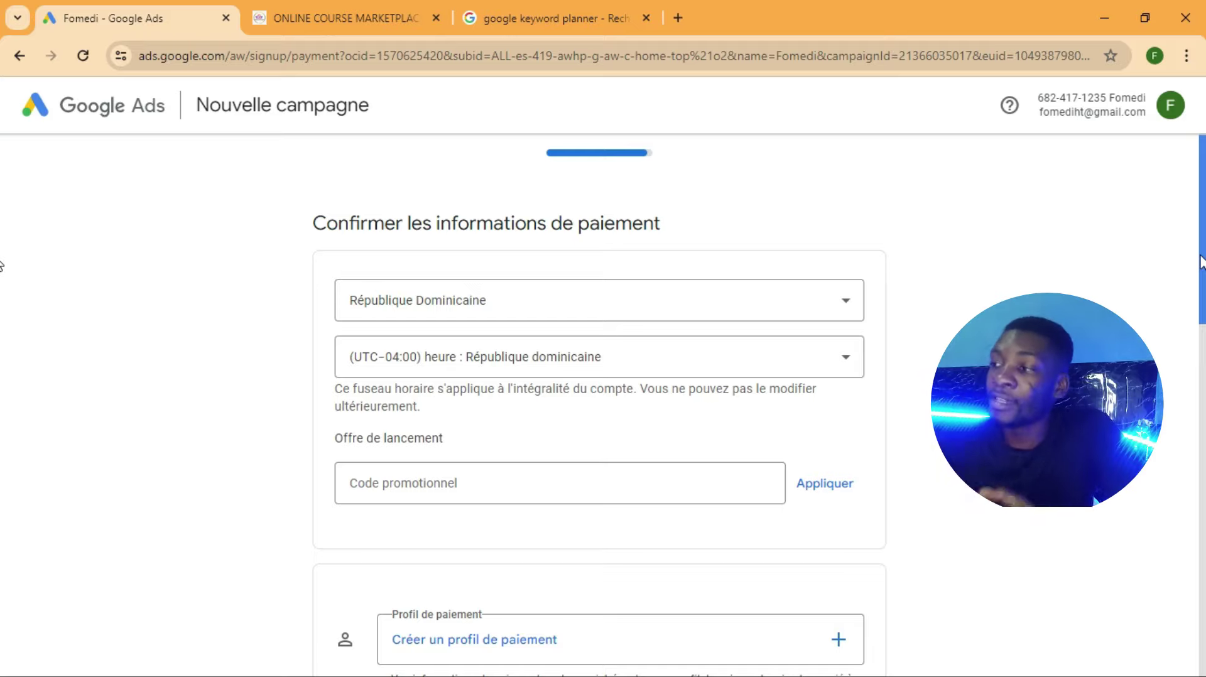
pyautogui.scroll(1, 1201, 262)
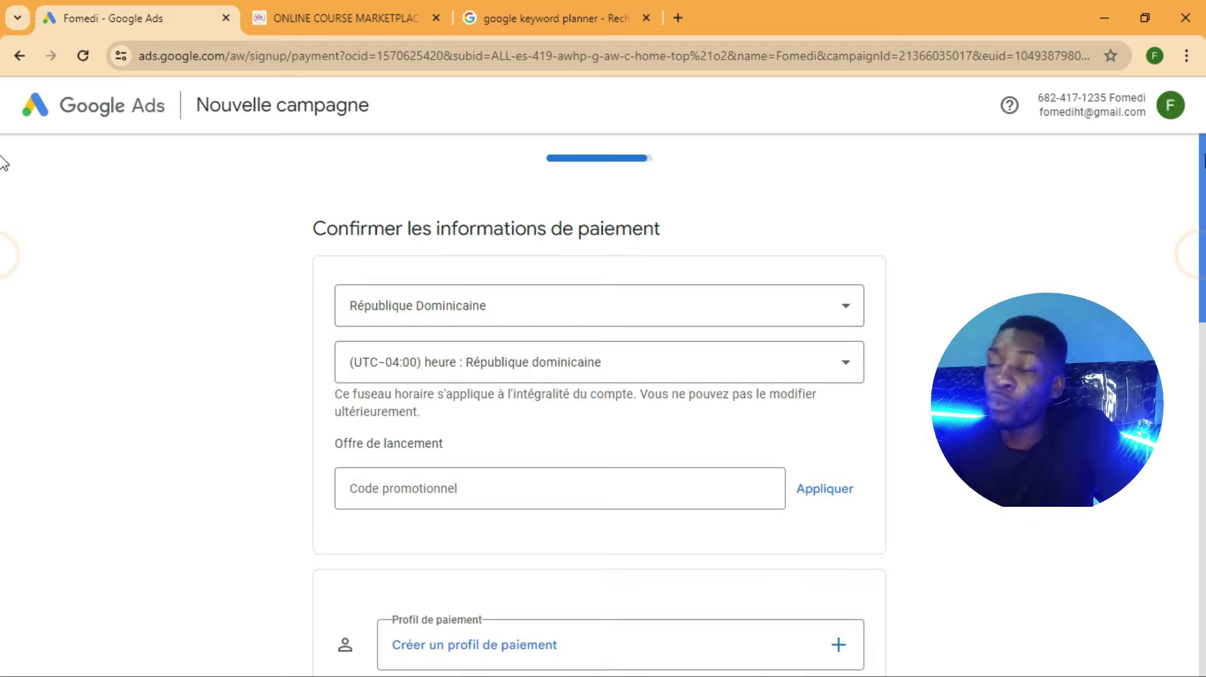